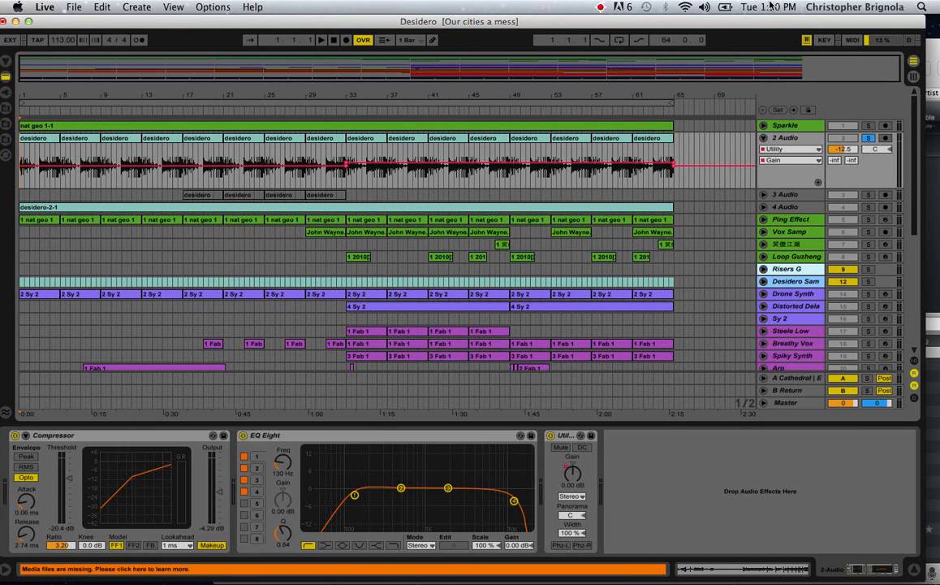
- View the djay and Audio Hijack Pro windows behind the Live set, and return to the Live arrangement
drag(777, 23, 538, 22)
click(736, 127)
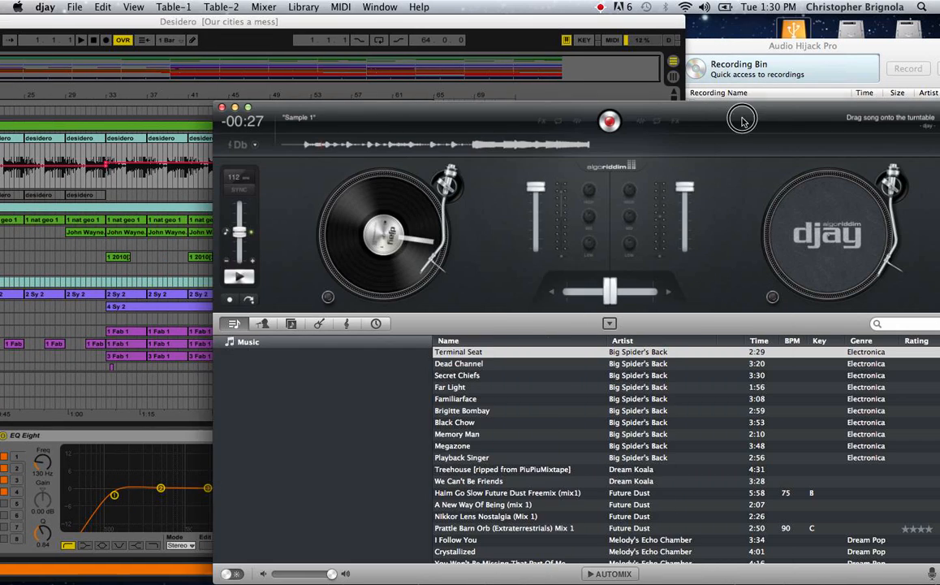
drag(682, 116, 600, 87)
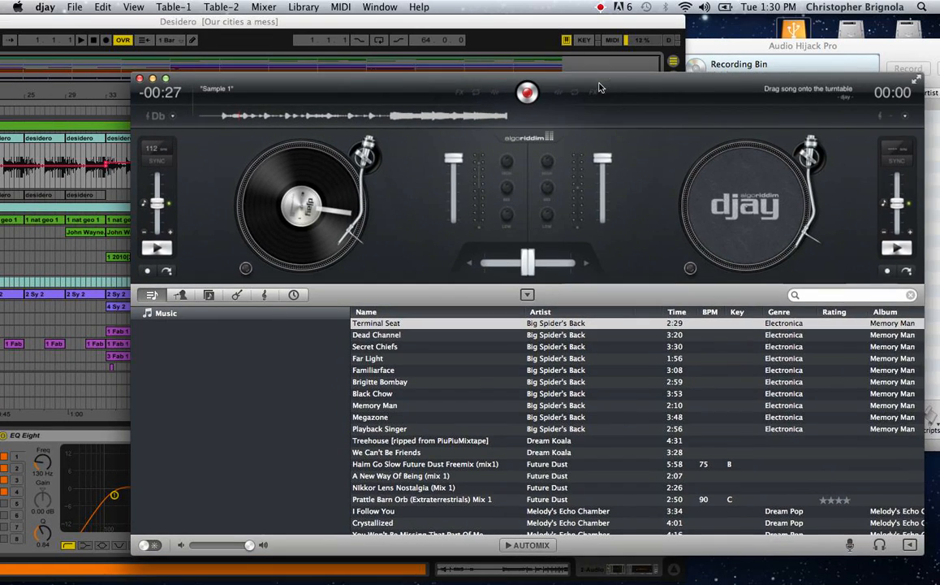
click(760, 63)
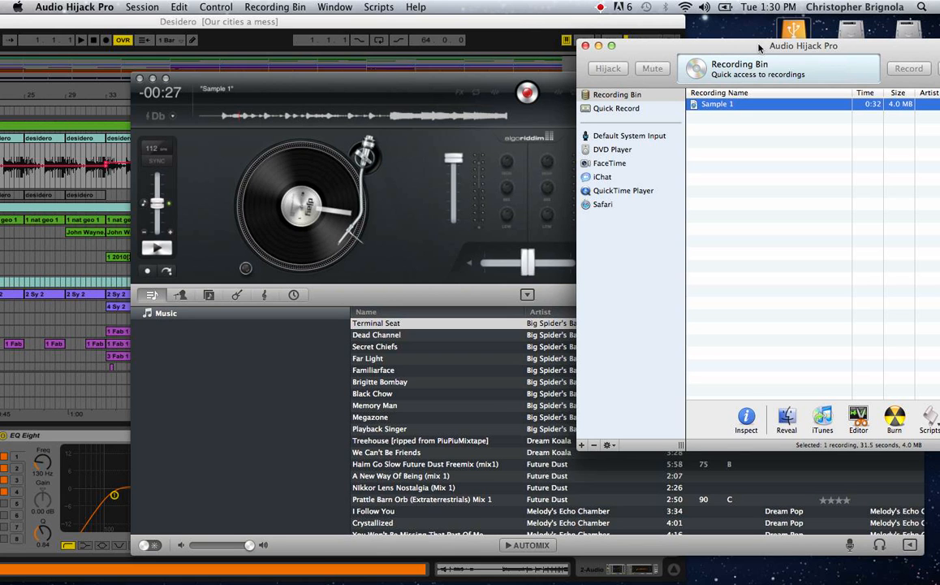
drag(529, 24, 773, 24)
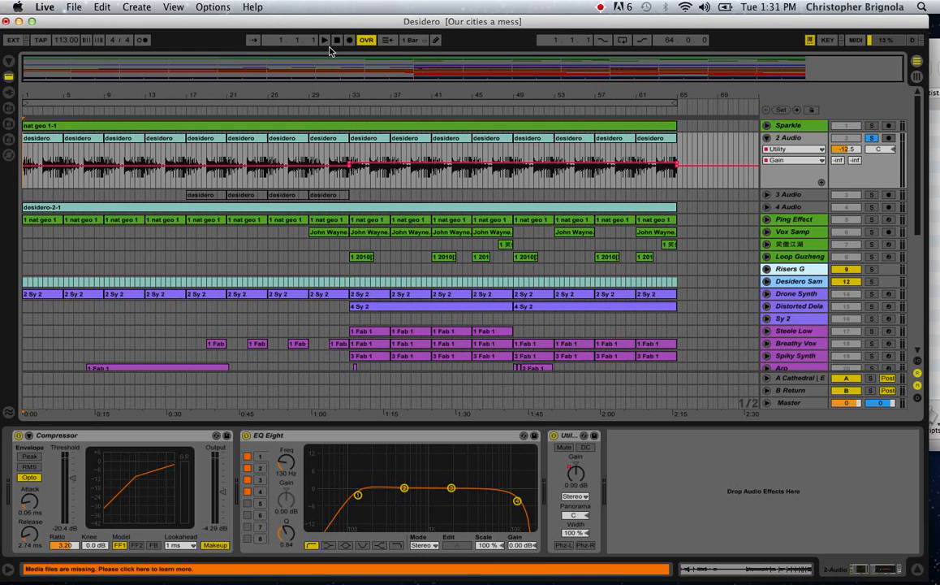
- Play the arrangement from bar 1 and turn off solo on the 2 Audio track to hear the full mix
key(space)
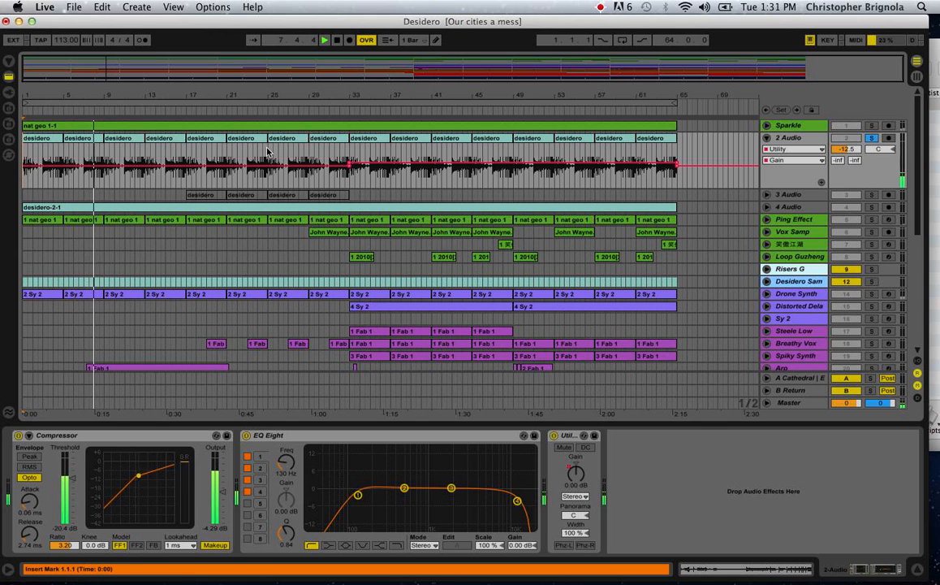
click(875, 140)
click(876, 139)
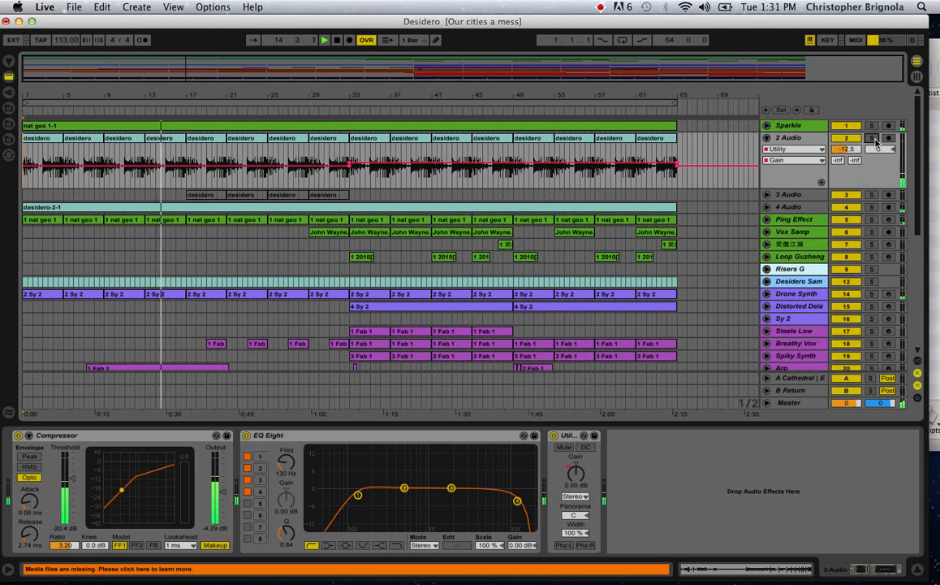
- Look through all tracks of the arrangement during playback, and stop playback at bar 41
scroll(450, 254, down, 8)
scroll(450, 255, up, 6)
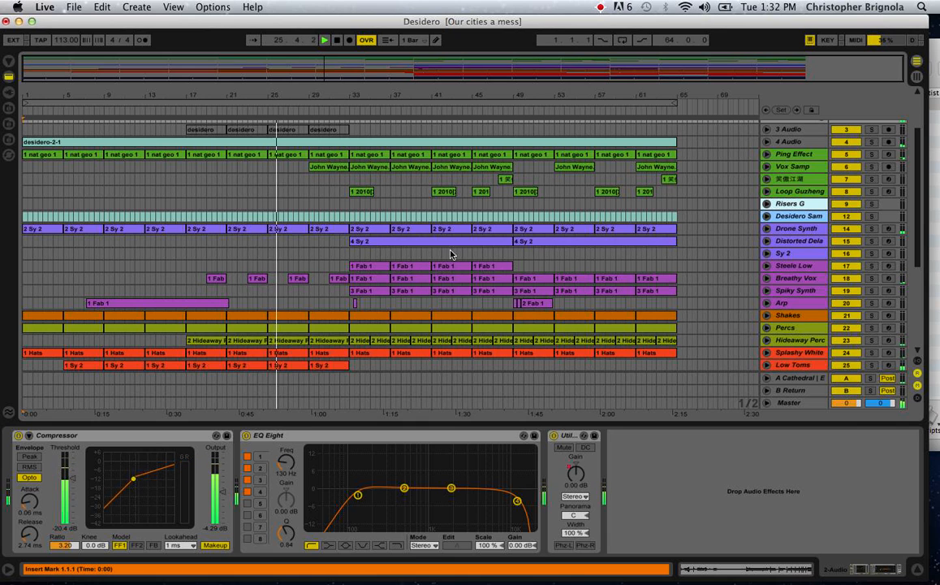
click(382, 242)
scroll(382, 240, up, 3)
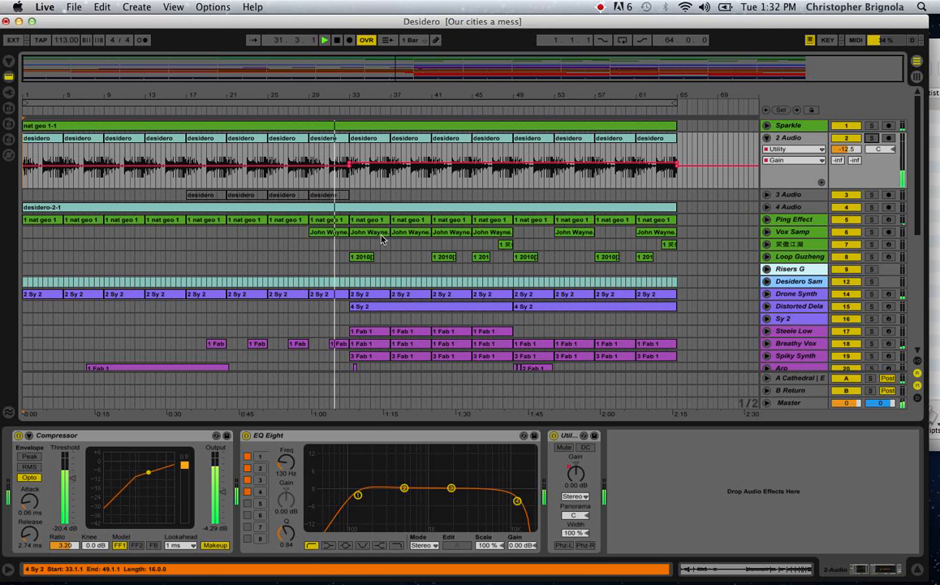
scroll(382, 238, down, 5)
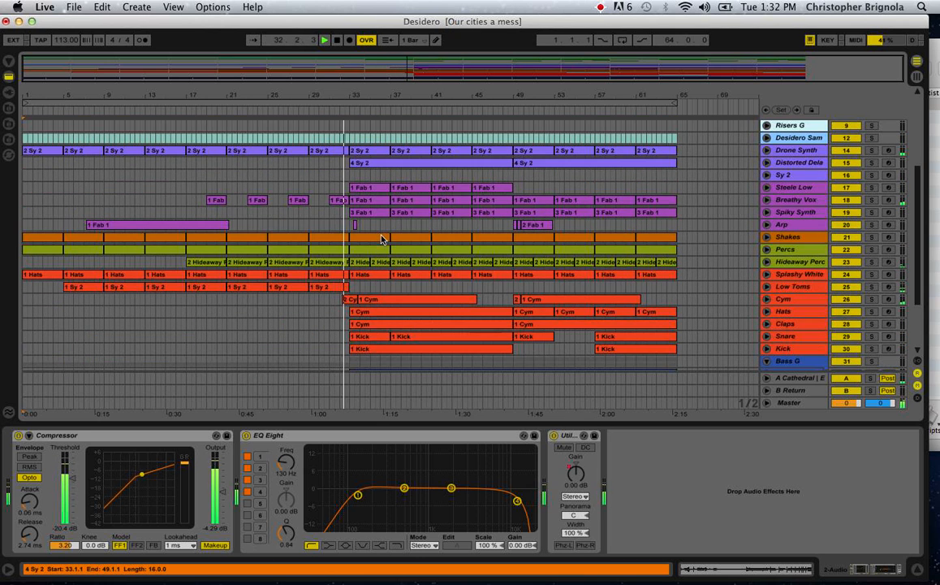
scroll(381, 238, up, 4)
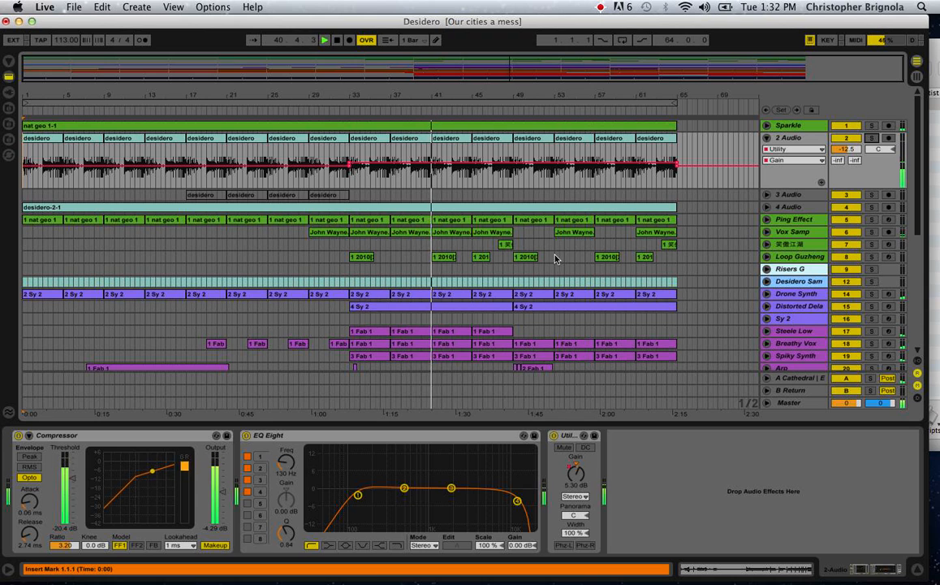
key(space)
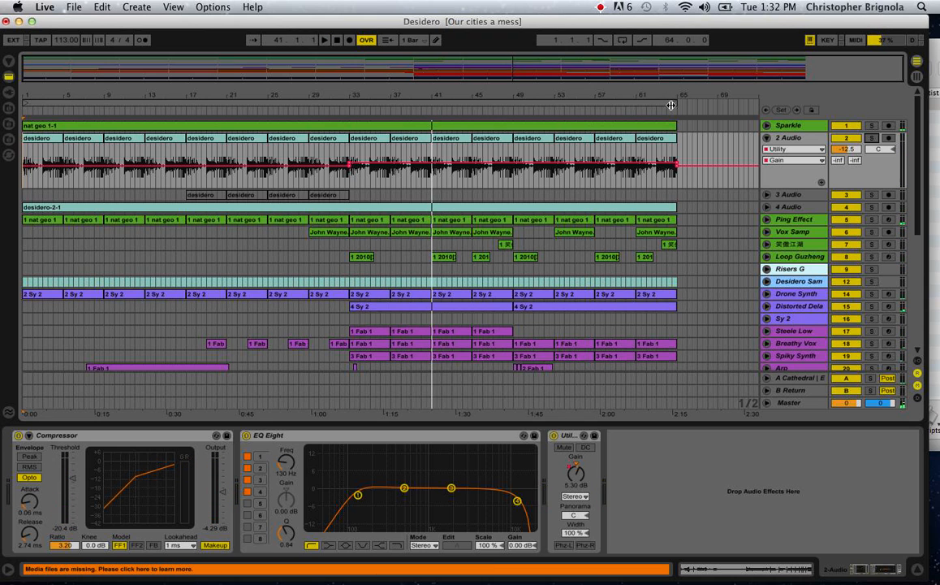
- Shorten the arrangement loop to the first 16 bars, from bar 1 to bar 17
click(667, 105)
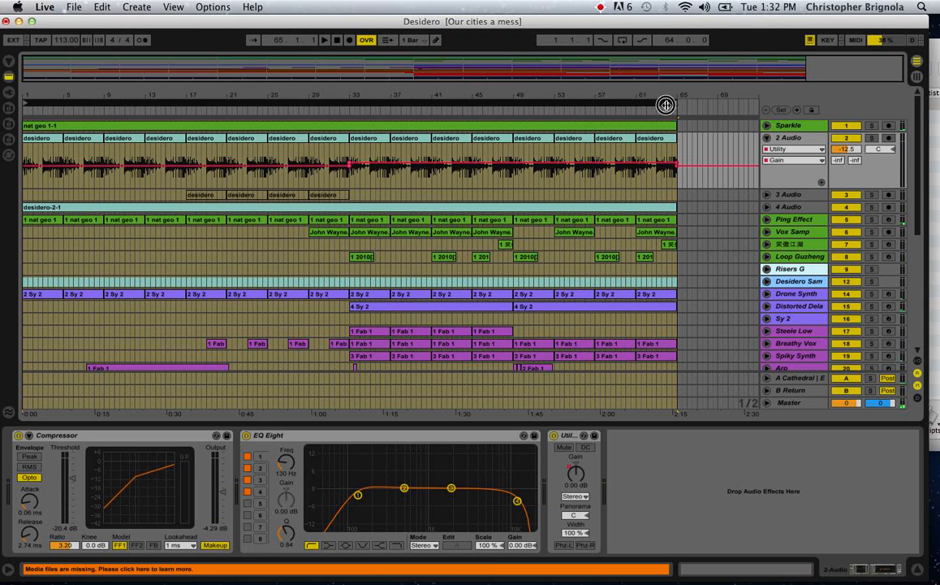
click(718, 108)
drag(669, 99, 184, 104)
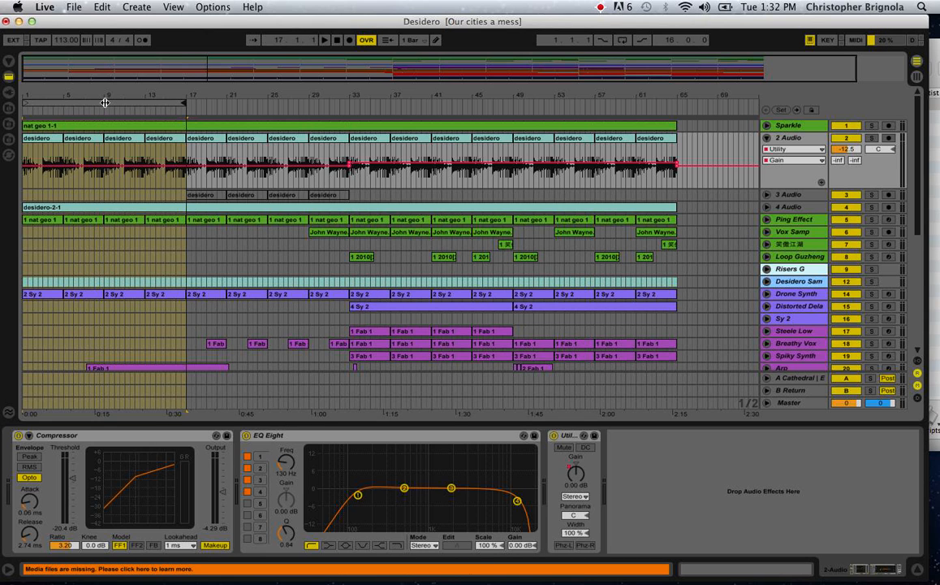
- Move the 16-bar loop to bars 17–33, examine its tracks, and unfold the Hideaway Perc track where its clips start at bar 17
drag(106, 103, 270, 91)
scroll(279, 285, down, 6)
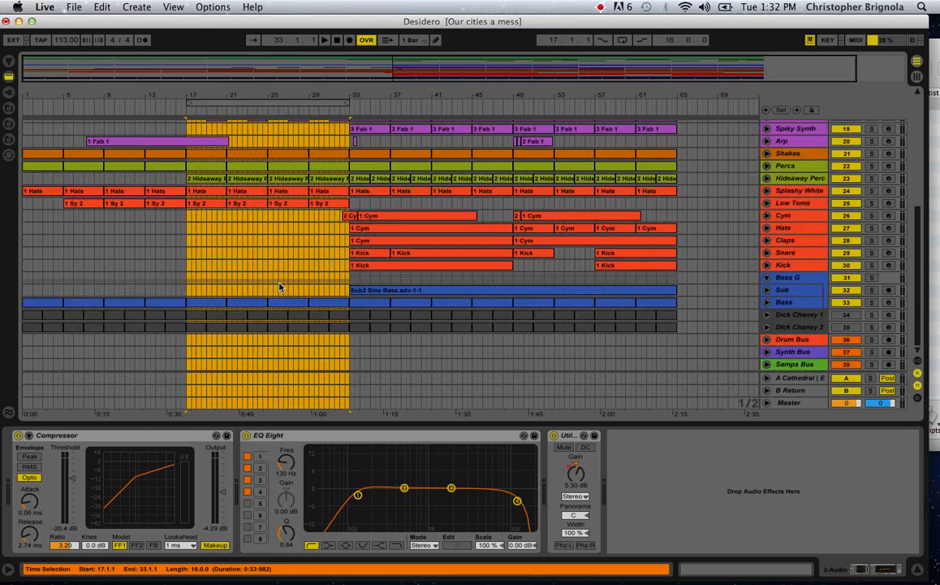
scroll(280, 288, up, 5)
scroll(279, 287, down, 2)
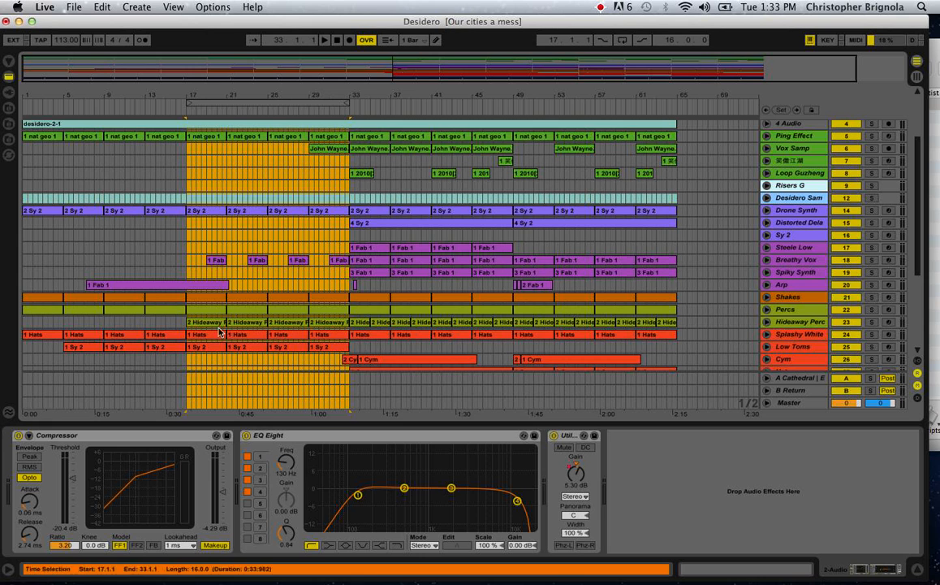
click(765, 323)
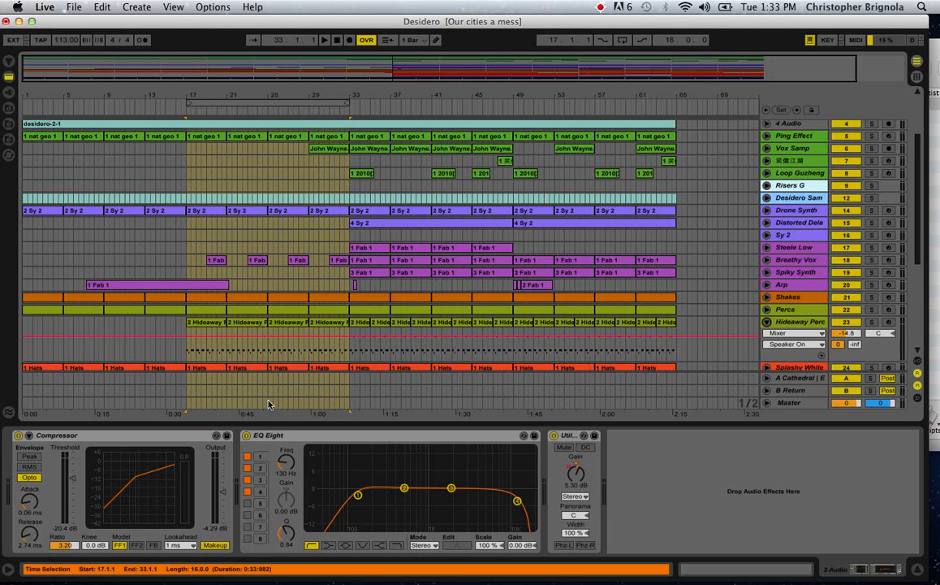
click(188, 350)
click(188, 350)
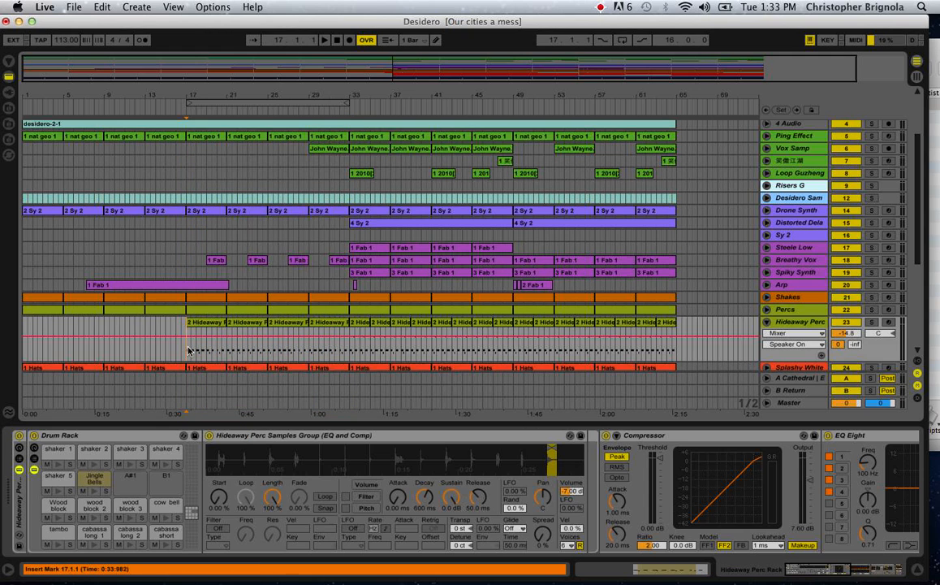
- Move the 16-bar loop to bars 33–49 and examine the tracks in that section
scroll(199, 341, up, 5)
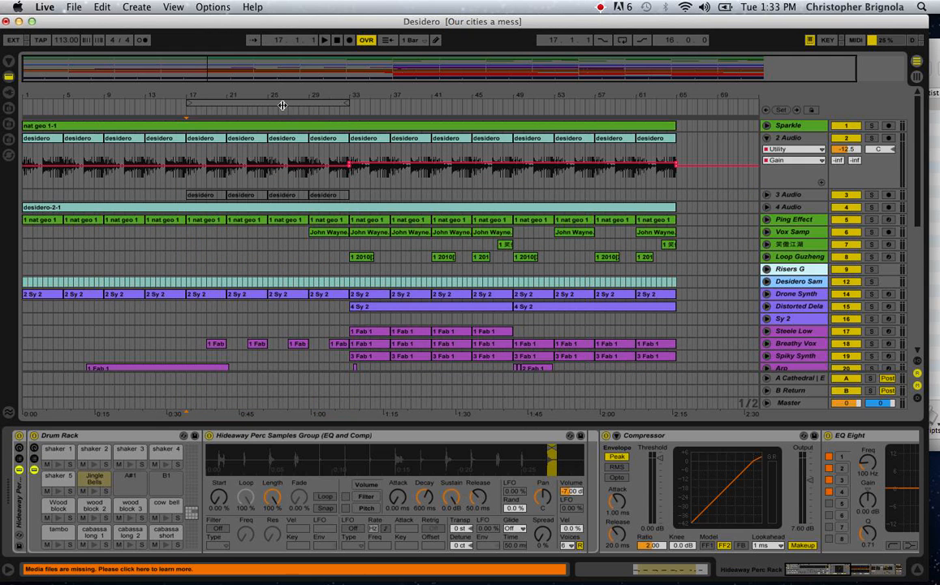
drag(283, 104, 450, 106)
scroll(445, 260, down, 5)
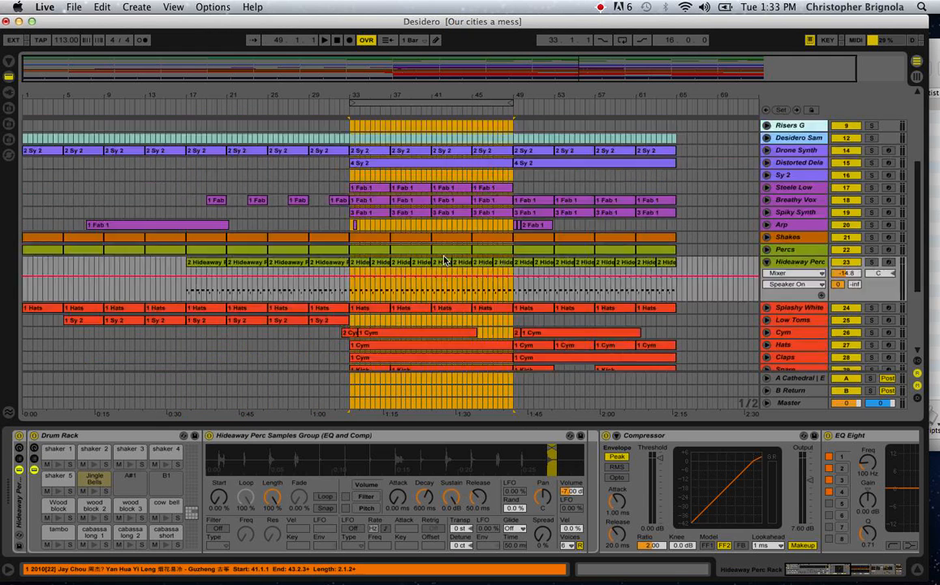
scroll(430, 203, up, 5)
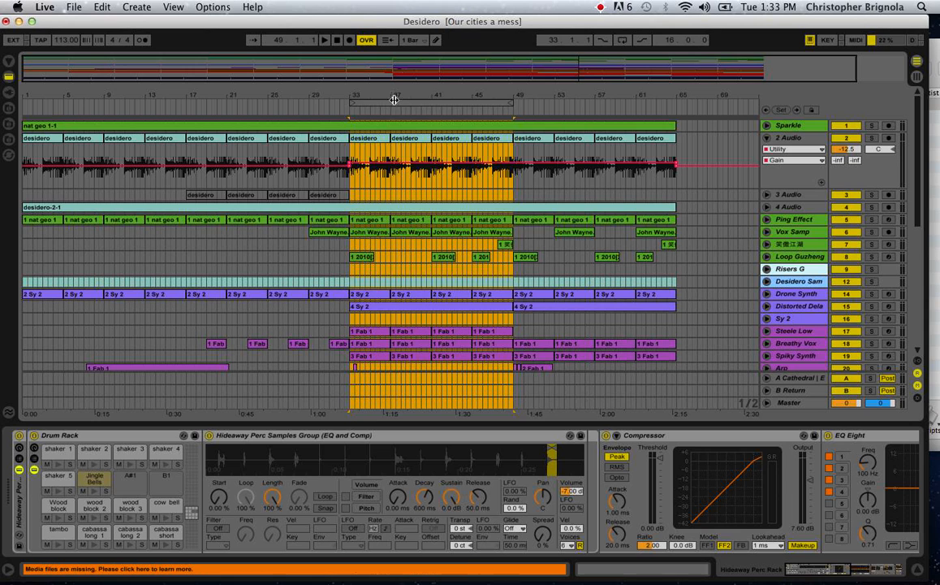
- Move the 16-bar loop to bars 49–65 and examine that section's tracks, briefly unfolding the Splashy White track
drag(392, 102, 560, 97)
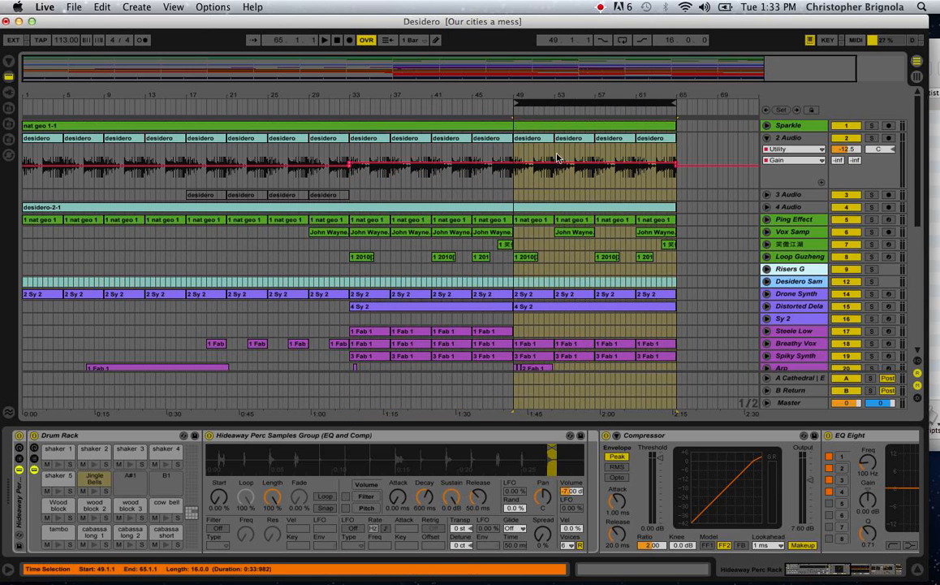
scroll(557, 156, down, 5)
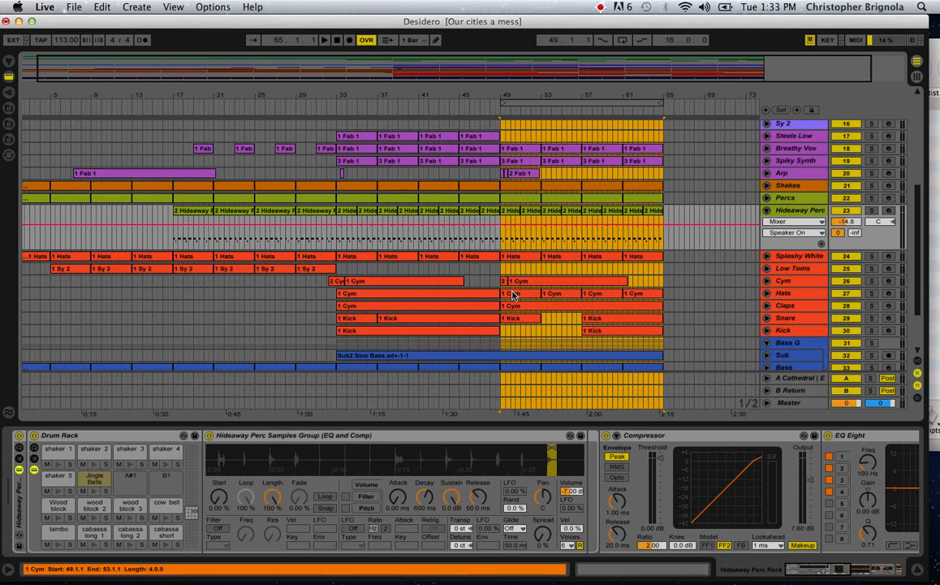
click(765, 257)
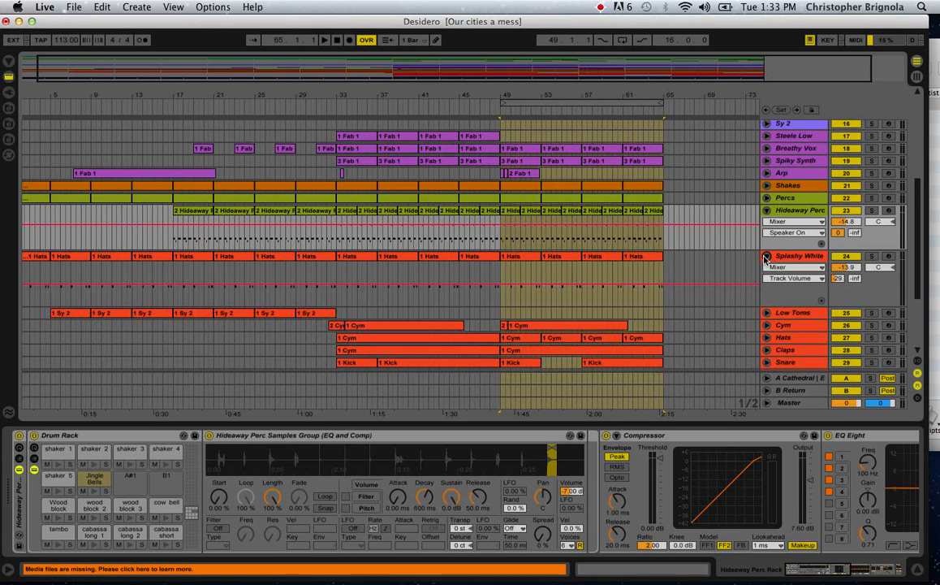
click(765, 256)
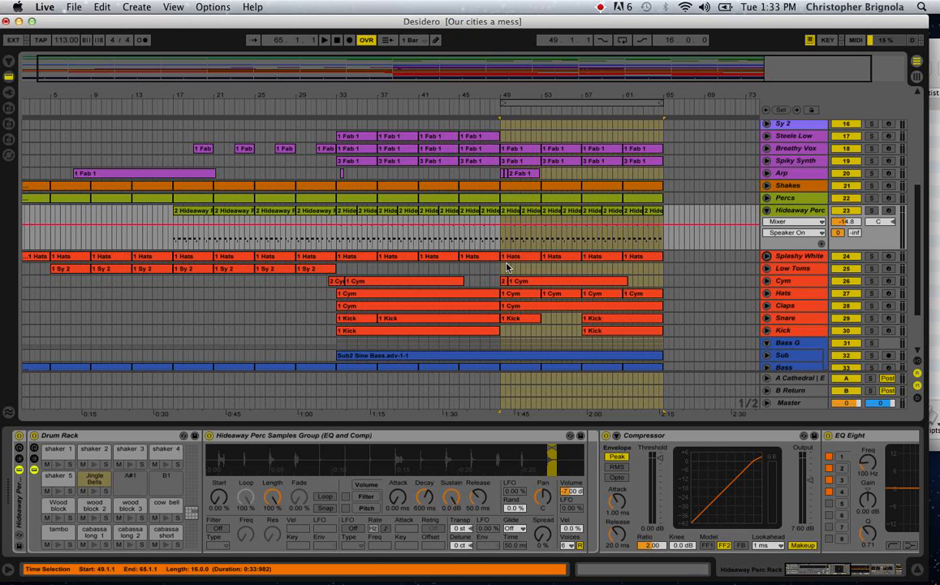
scroll(507, 267, up, 10)
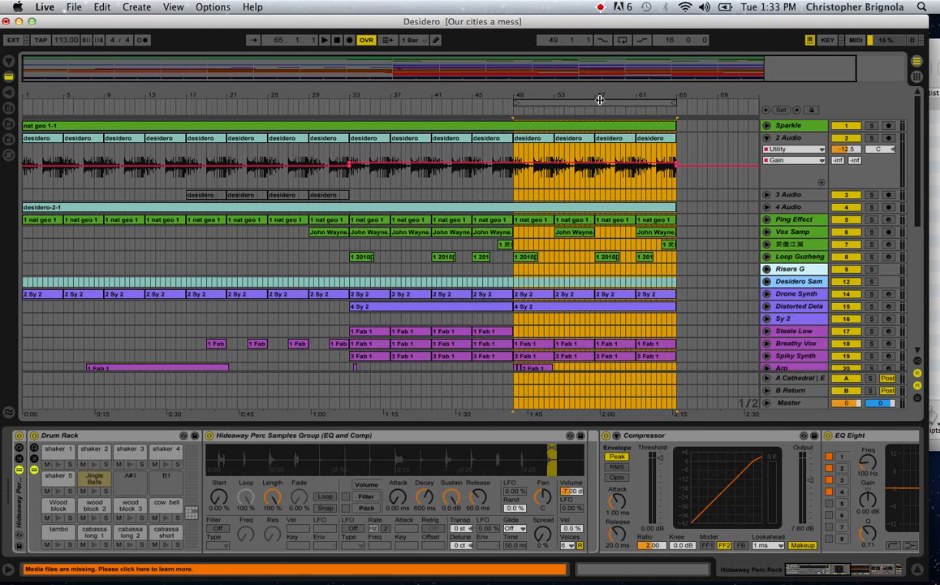
- Extend the loop over the whole arrangement, 64 bars from bar 1, and solo the 2 Audio track
drag(599, 100, 91, 90)
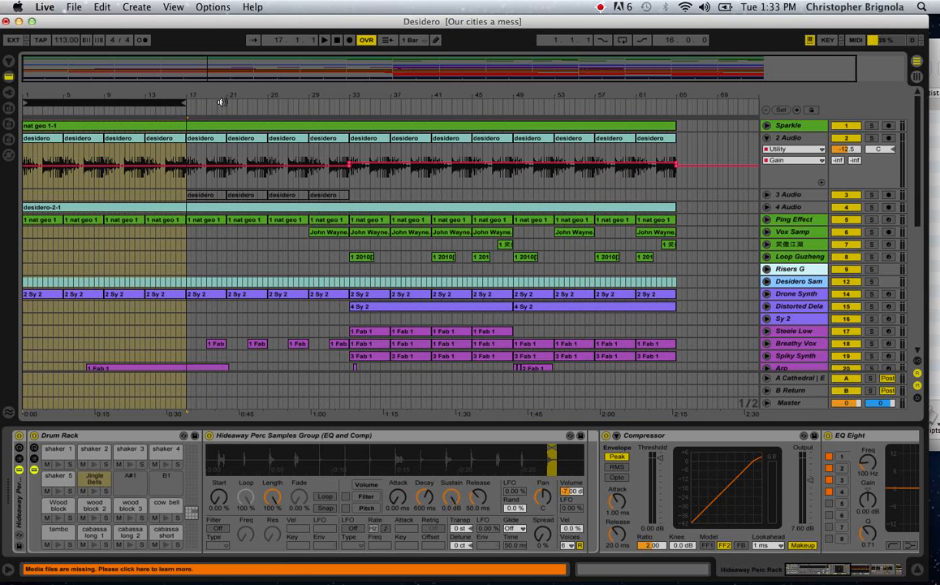
drag(186, 104, 675, 127)
click(789, 138)
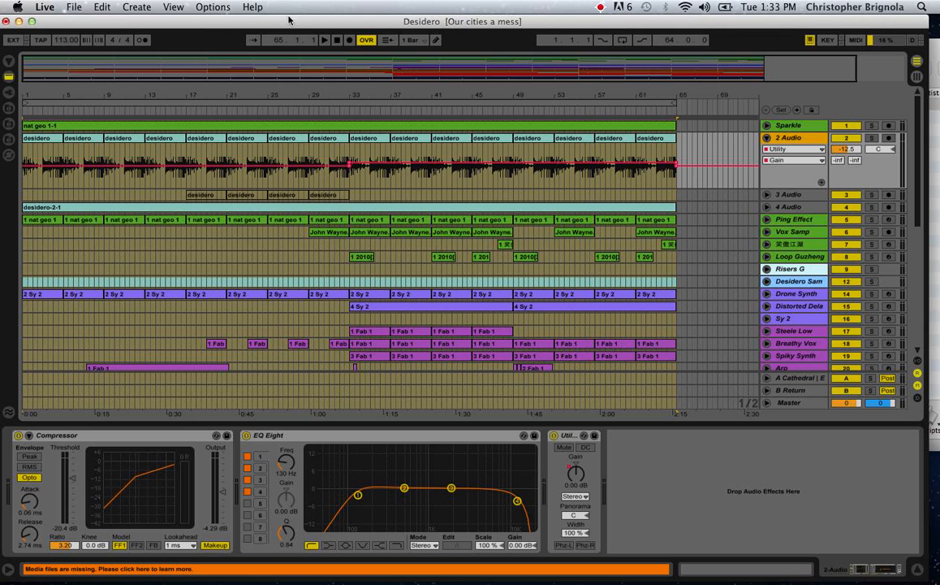
click(872, 139)
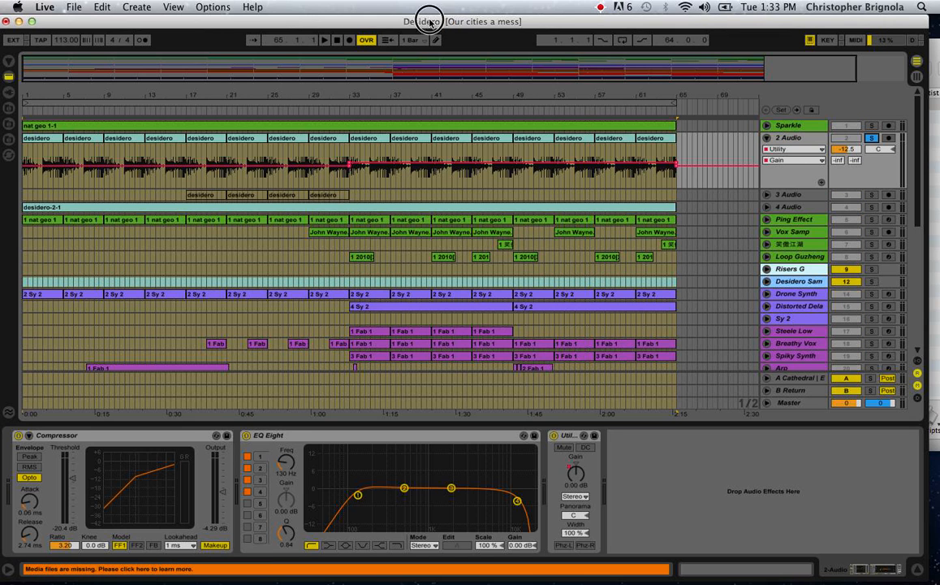
- Move the Live window aside and arrange the djay and Audio Hijack Pro windows so the Sample 1 recording and djay's first turntable are accessible
drag(429, 22, 13, 120)
drag(662, 48, 391, 45)
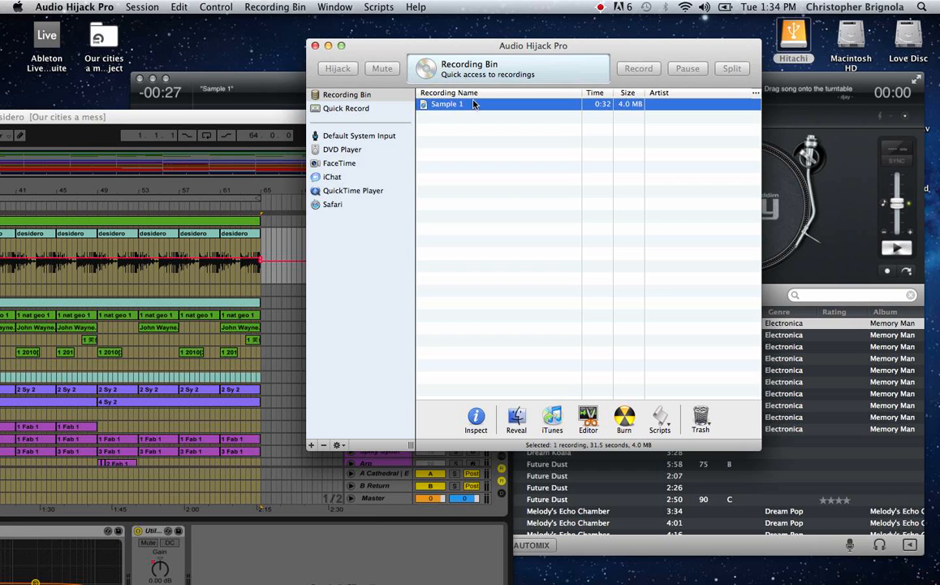
click(253, 91)
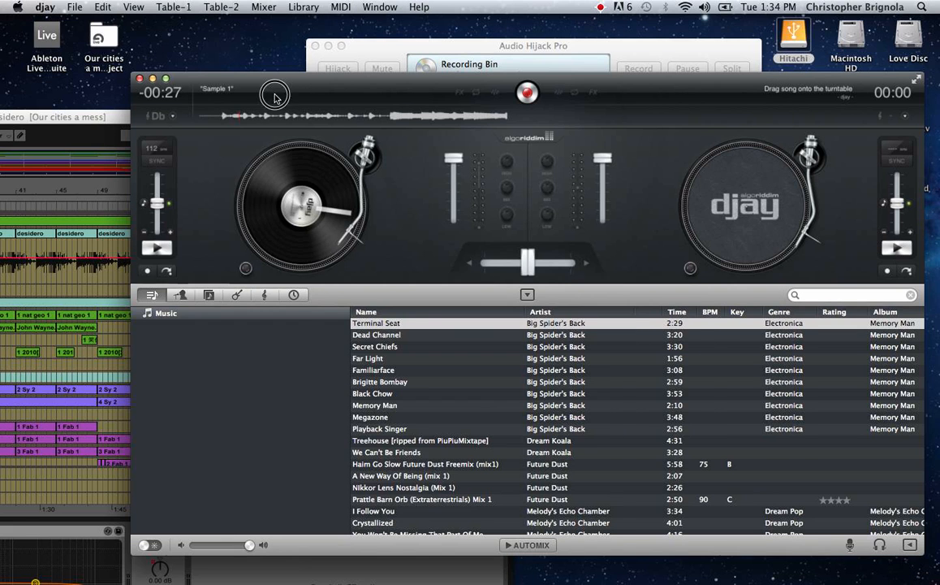
drag(277, 82, 294, 68)
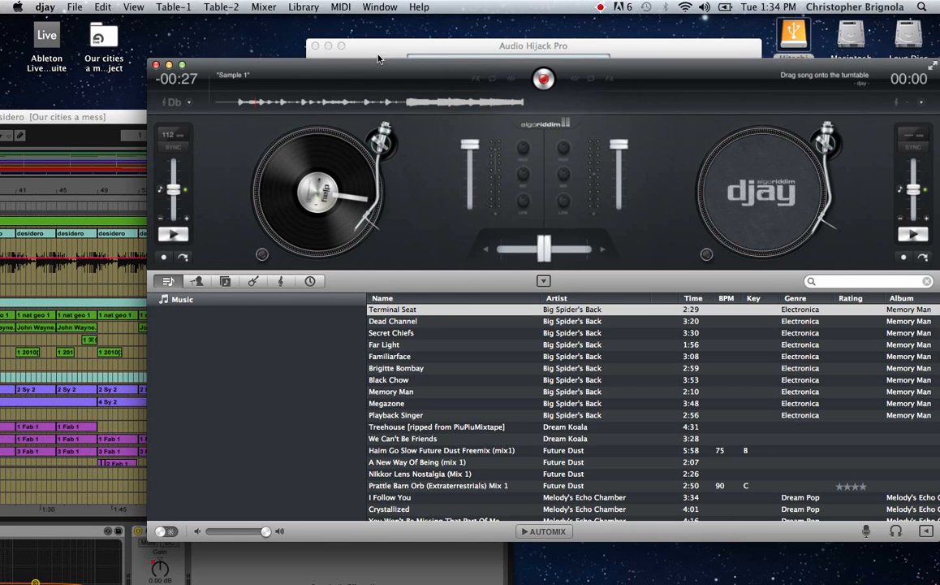
drag(348, 54, 510, 41)
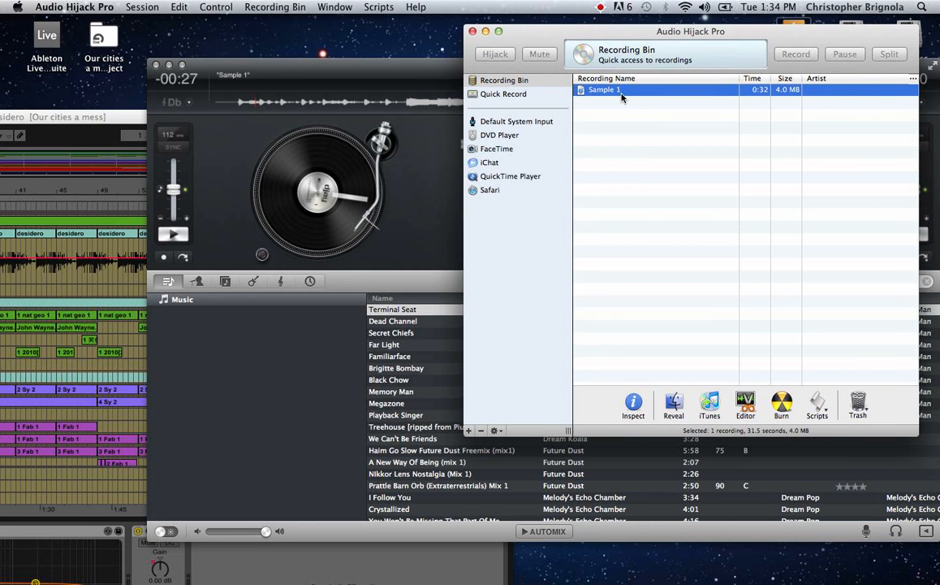
- Load the Sample 1 recording from Audio Hijack Pro onto djay's first turntable, play part of it, pause it, and reposition the Live window behind djay
drag(622, 98, 281, 206)
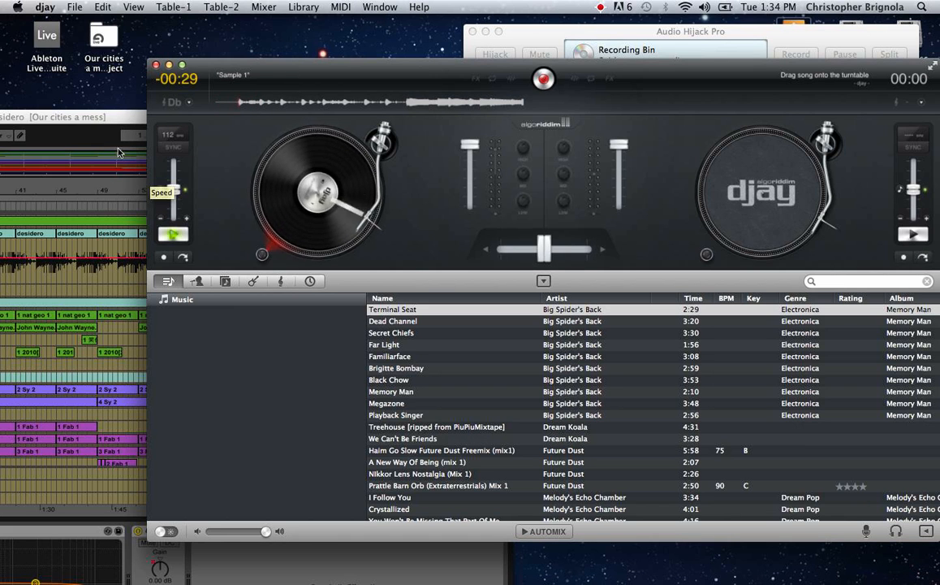
click(174, 237)
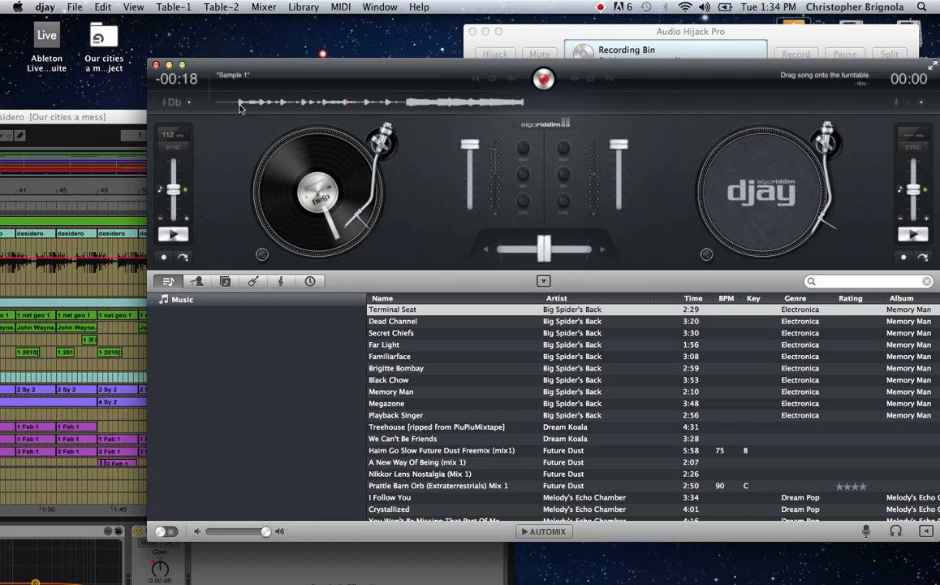
drag(113, 116, 508, 120)
click(407, 73)
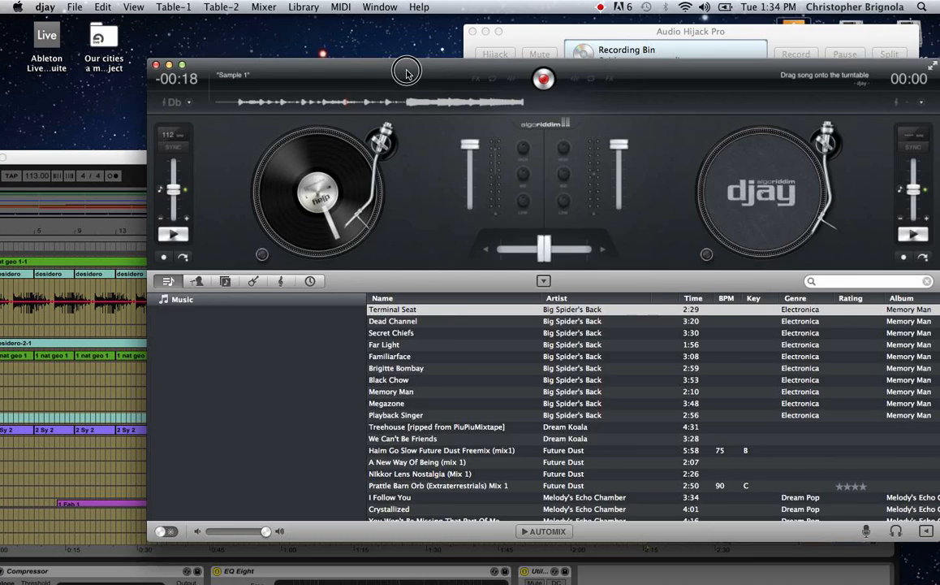
- Move the djay window aside, bring the Live set forward and set its tempo to 112 BPM
drag(407, 73, 742, 29)
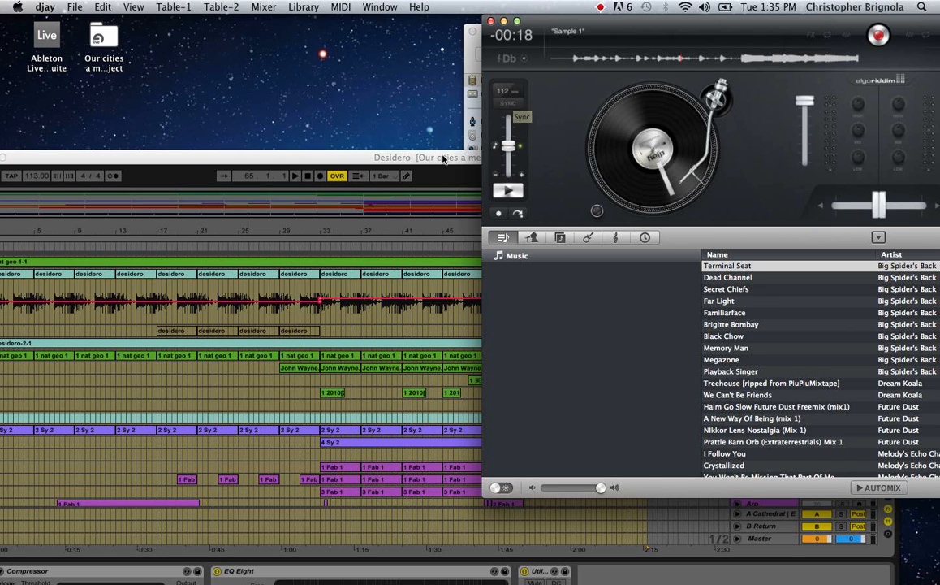
drag(442, 159, 479, 63)
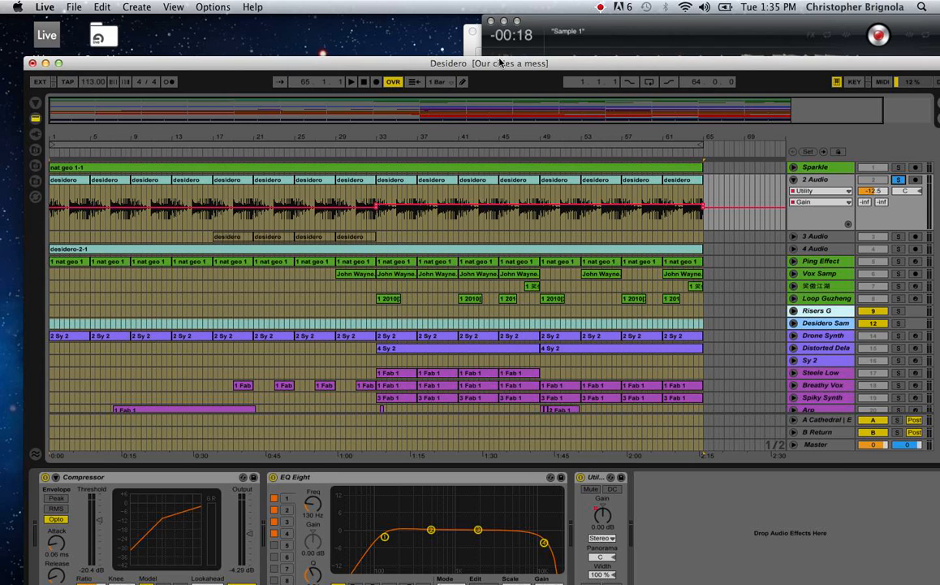
click(89, 86)
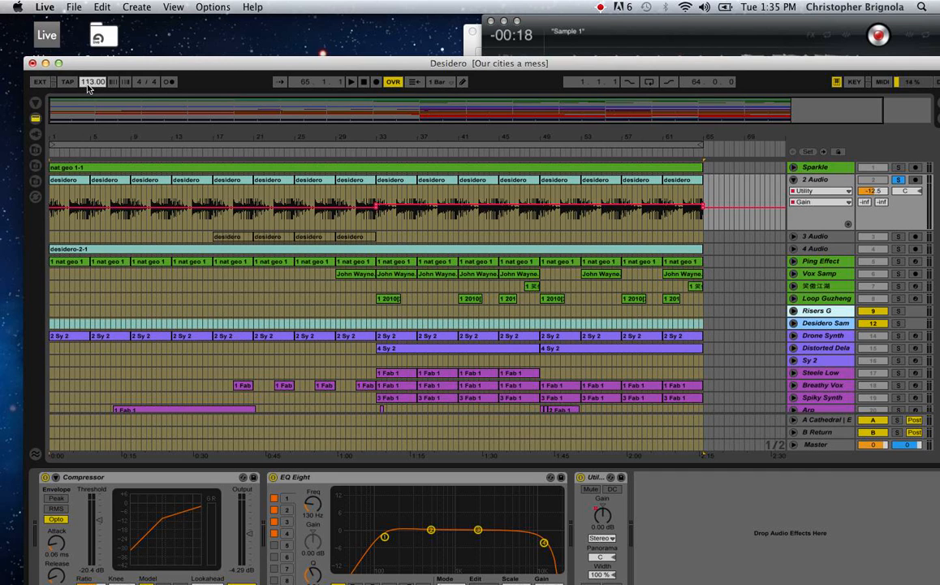
text(112)
key(Return)
- Reposition the Live window and play the soloed 2 Audio track from bar 1
drag(145, 62, 130, 48)
click(551, 30)
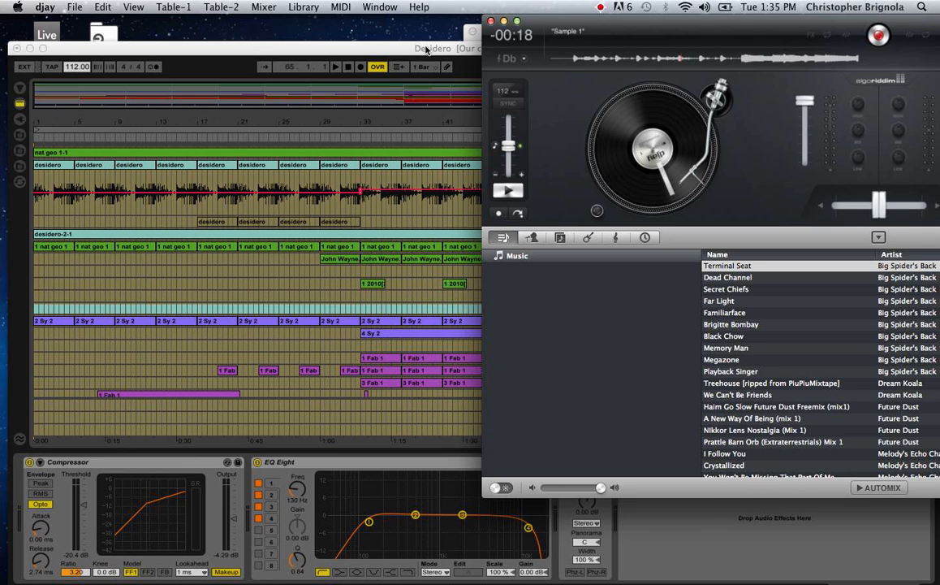
drag(426, 50, 355, 57)
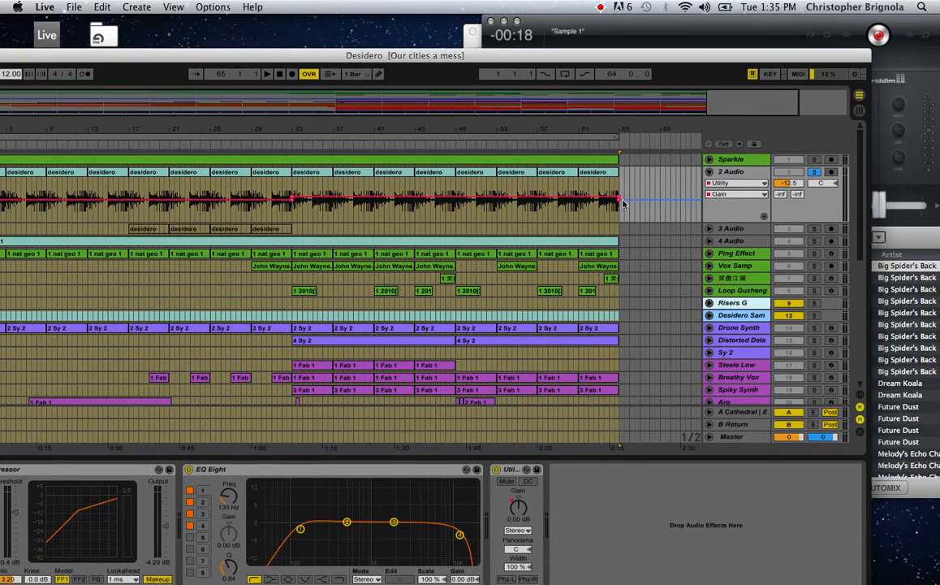
drag(642, 56, 785, 51)
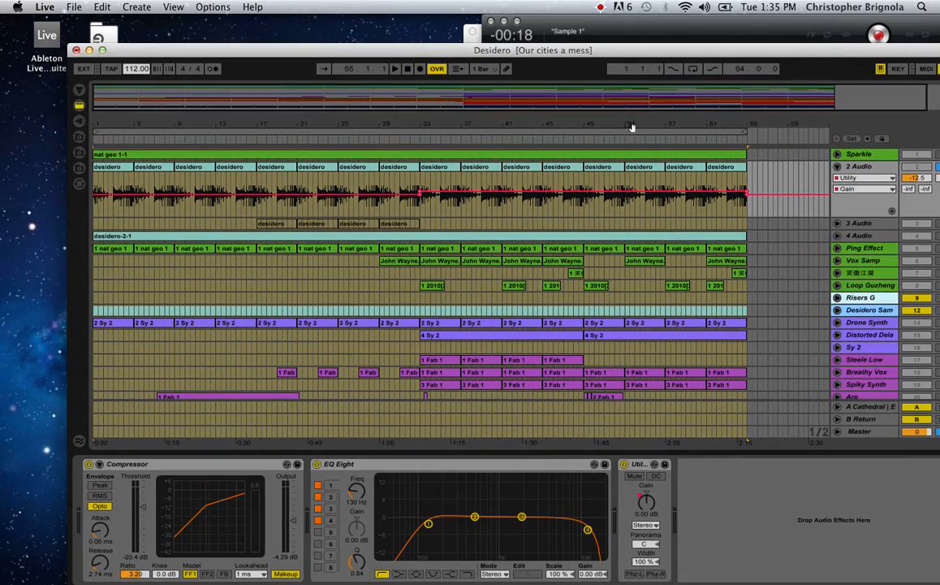
click(95, 195)
click(95, 198)
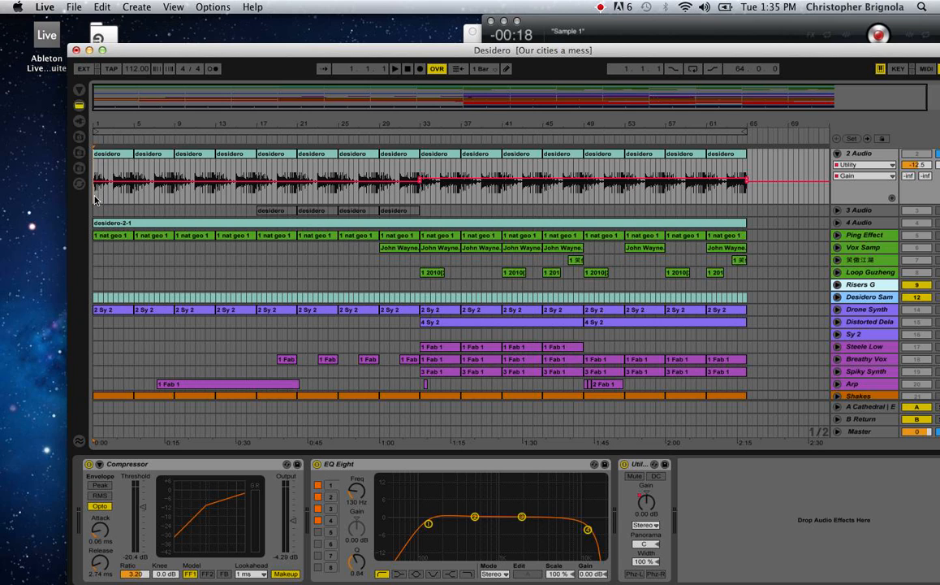
key(space)
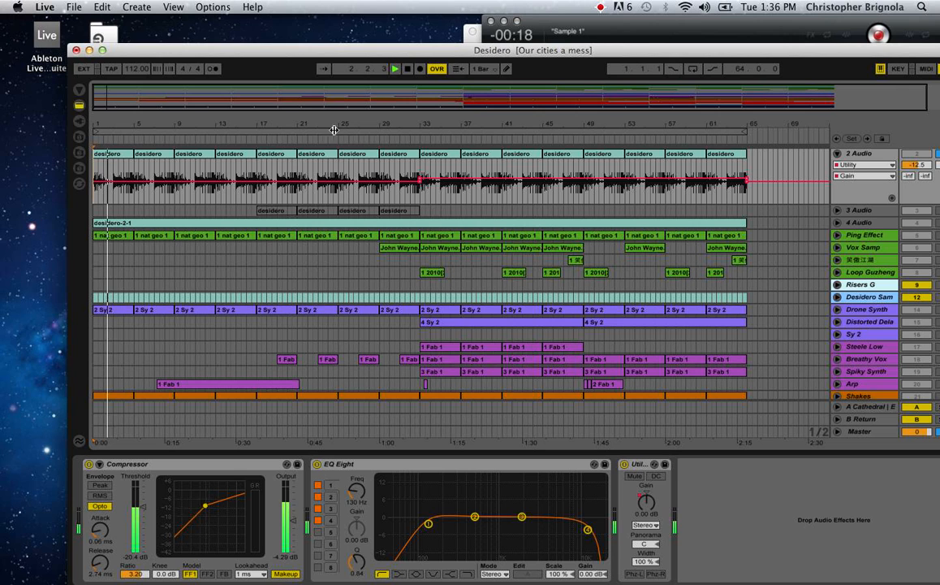
- Switch to djay, move the needle back to the beginning of Sample 1, play its opening and pause it
click(559, 36)
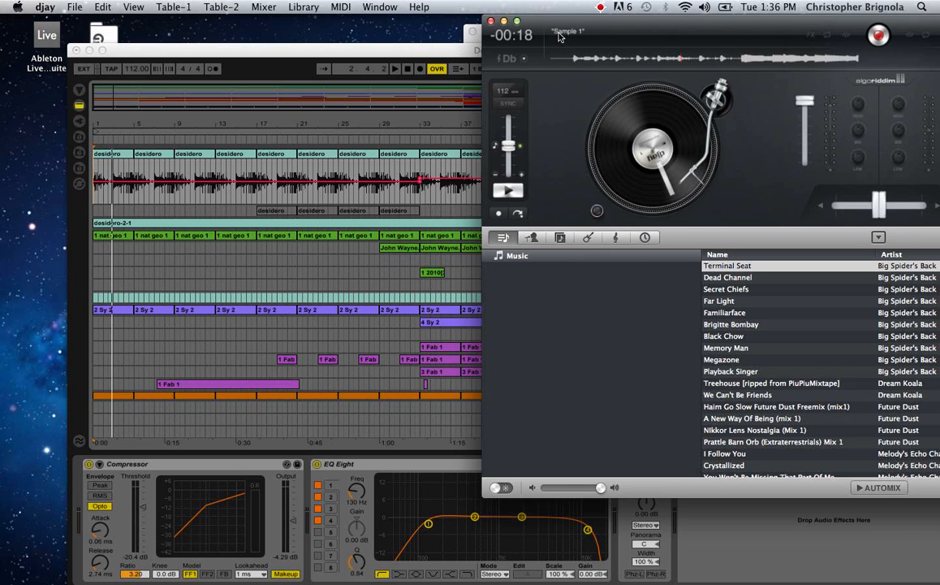
drag(690, 169, 718, 212)
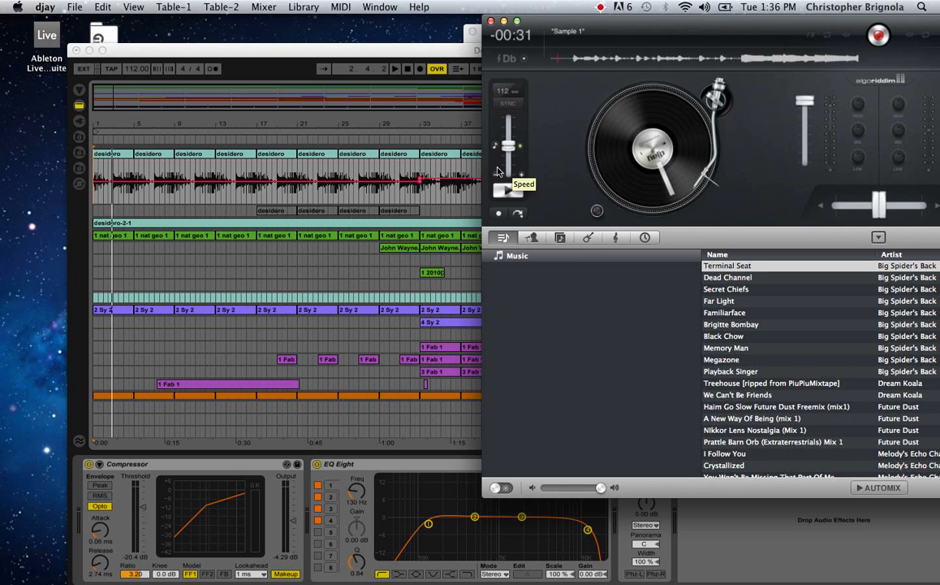
click(508, 191)
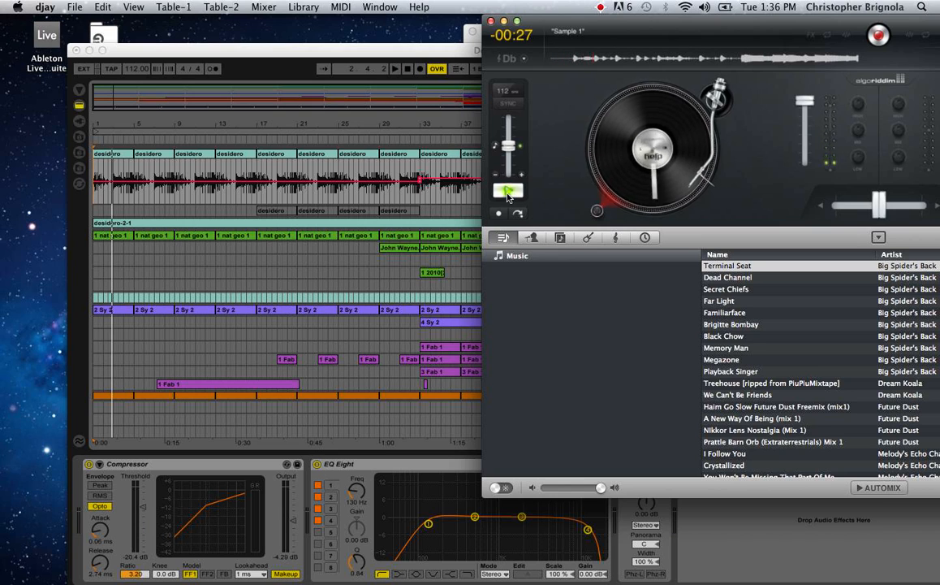
click(508, 193)
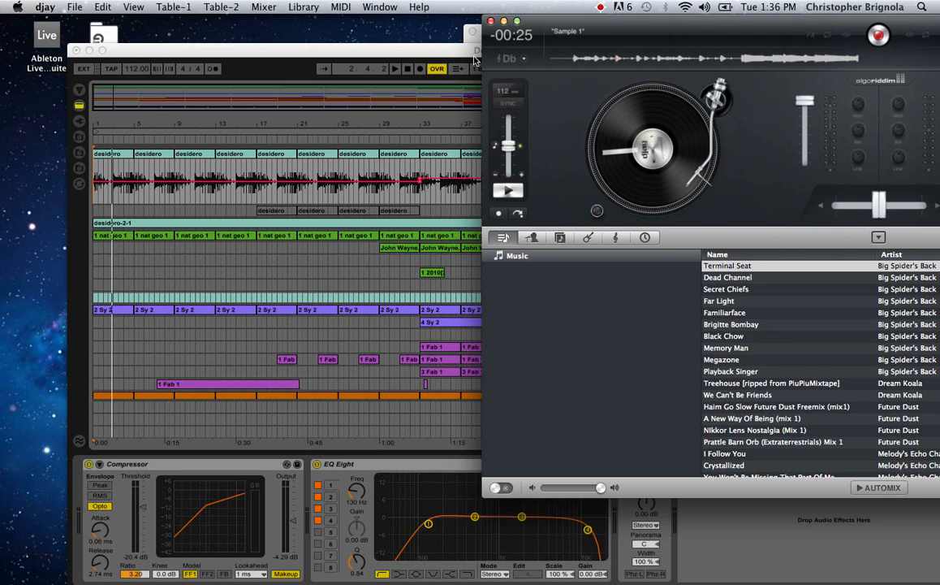
- Arrange the Live and Audio Hijack Pro windows side by side so the Sample 1 recording and the empty area after bar 65 are accessible
drag(476, 55, 395, 68)
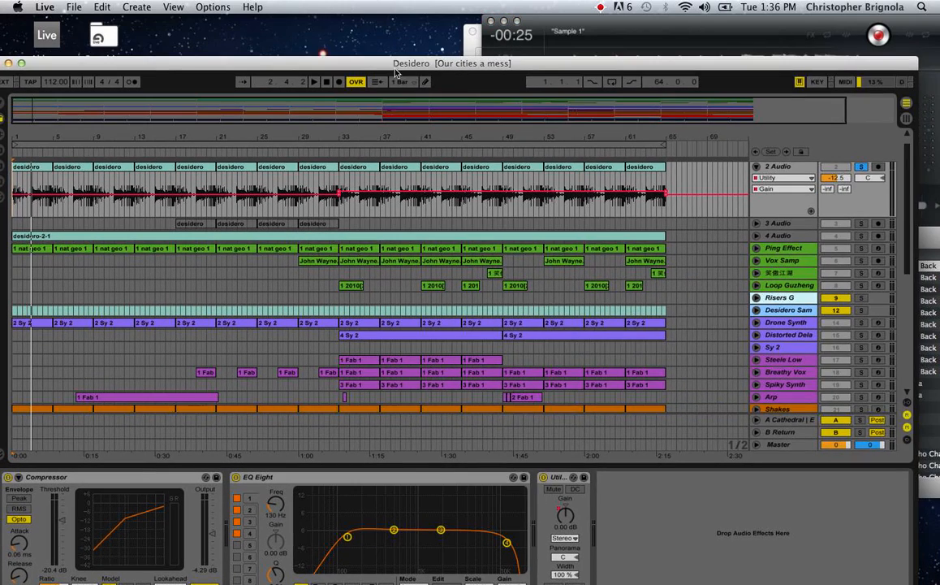
click(681, 22)
drag(682, 23, 698, 19)
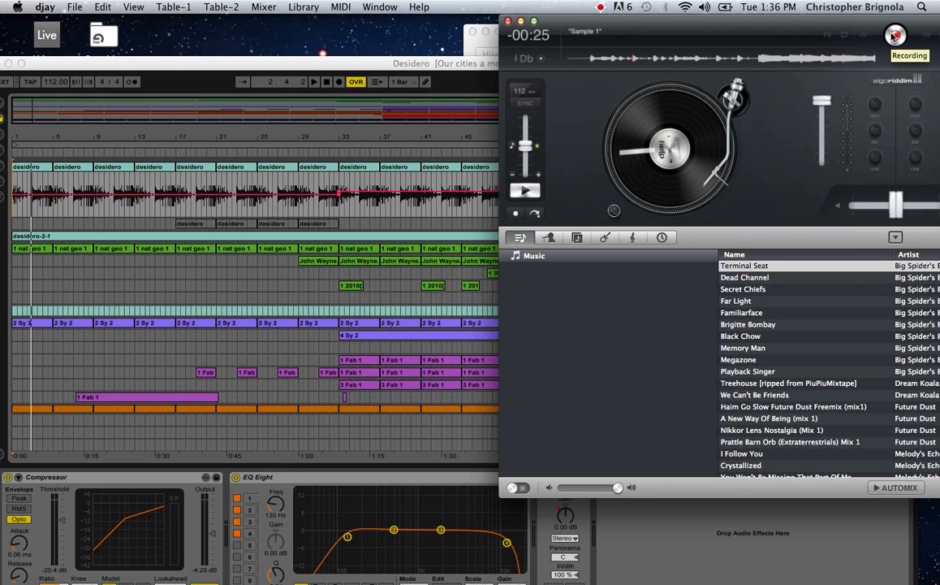
click(492, 42)
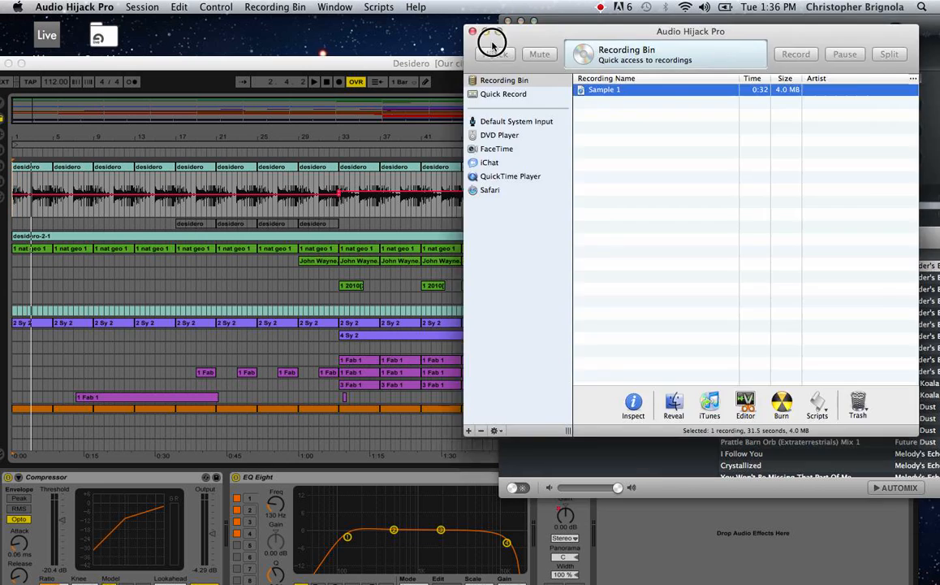
drag(492, 43, 833, 119)
drag(466, 67, 224, 66)
drag(812, 115, 732, 111)
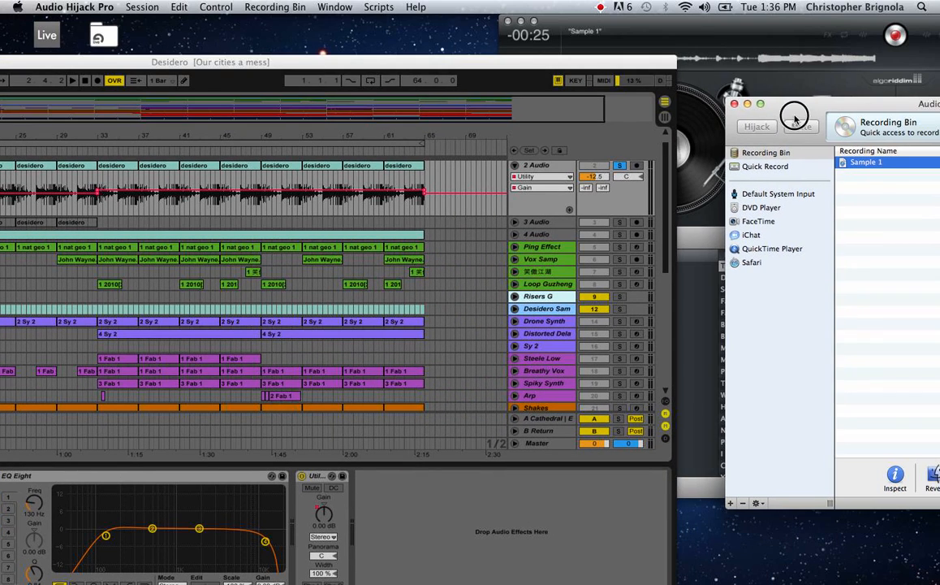
- Place the Sample 1 recording from Audio Hijack Pro on Live's 2 Audio track at bar 69
drag(884, 165, 482, 183)
click(500, 165)
scroll(474, 197, right, 5)
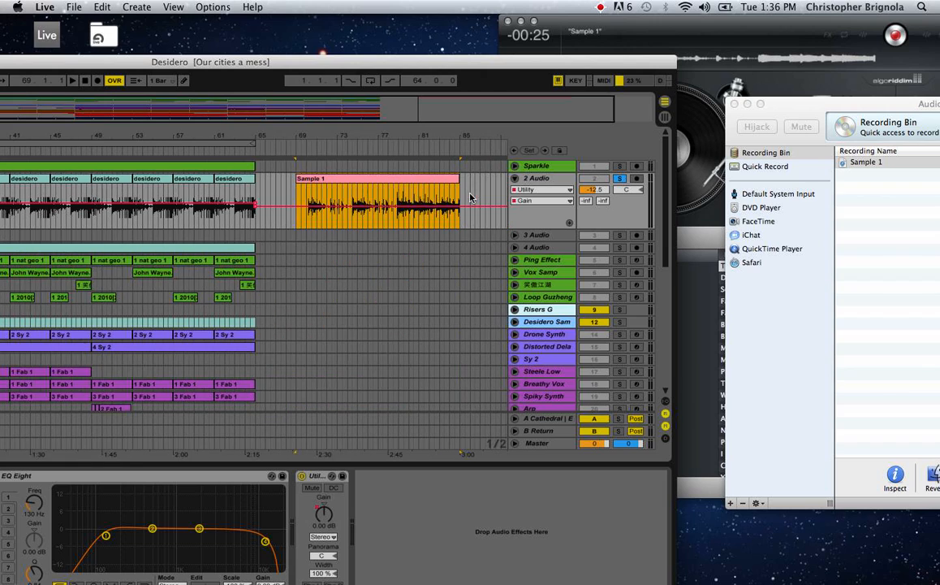
- Enlarge the Live window, open the Sample 1 clip's details and turn off its warping
drag(325, 61, 330, 61)
double_click(330, 61)
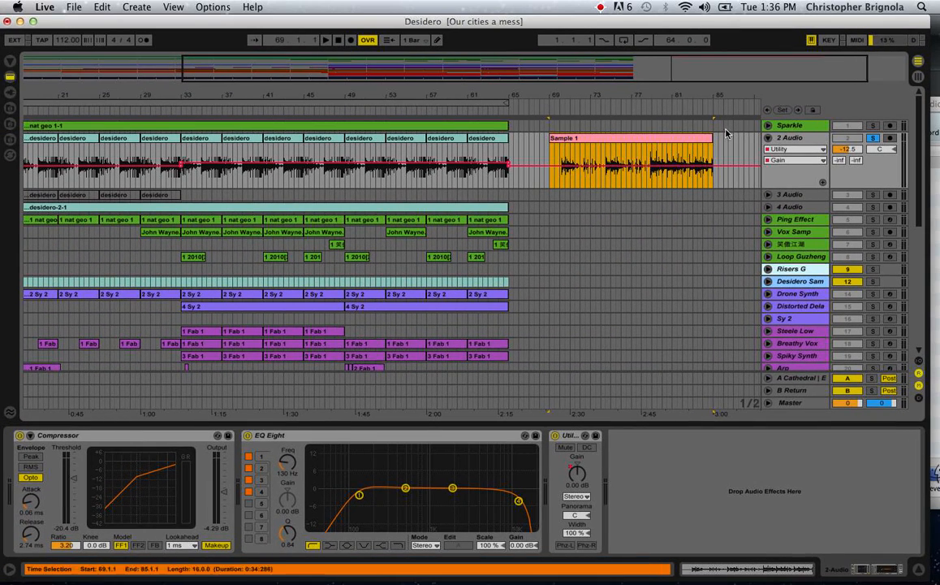
double_click(576, 140)
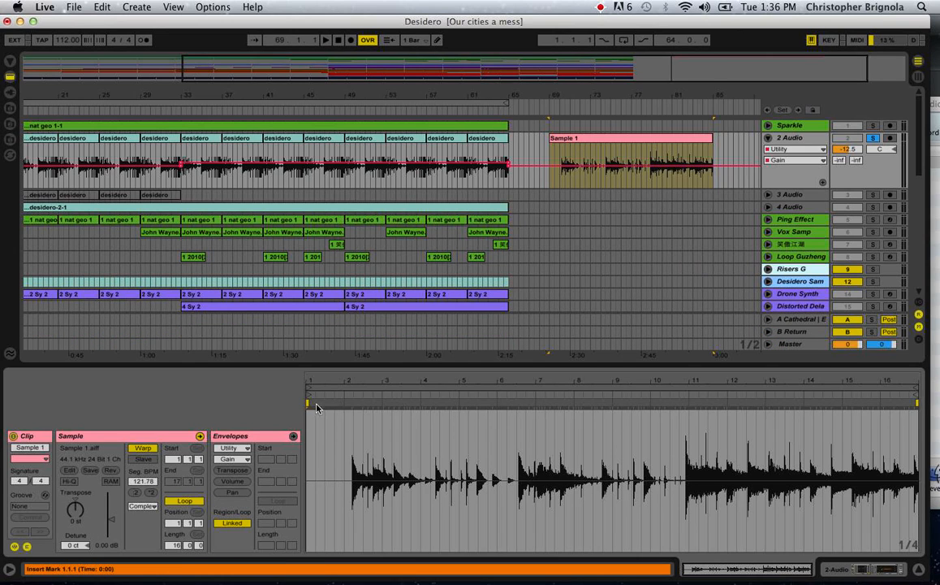
click(142, 448)
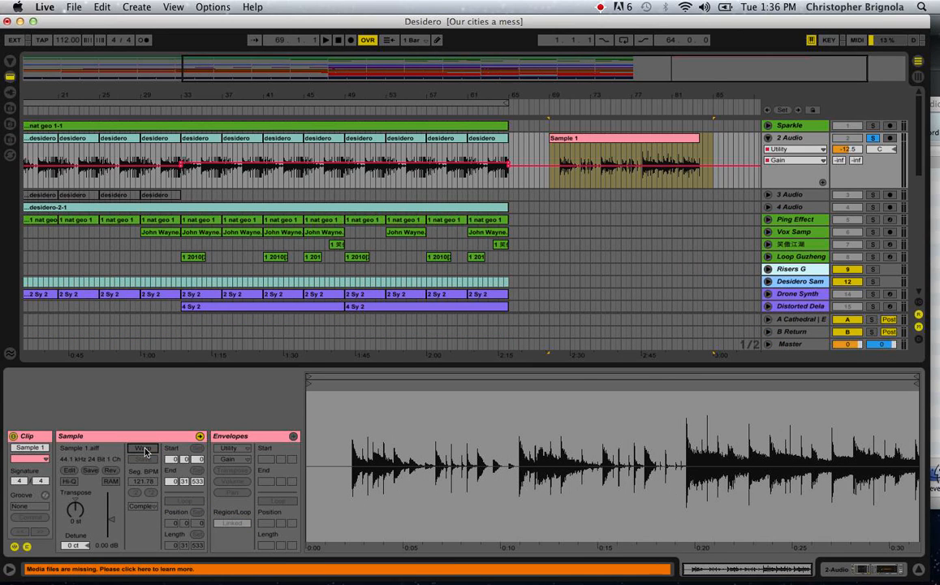
- Review the Record, Warp and Launch settings in Preferences and close the dialog
key(super+comma)
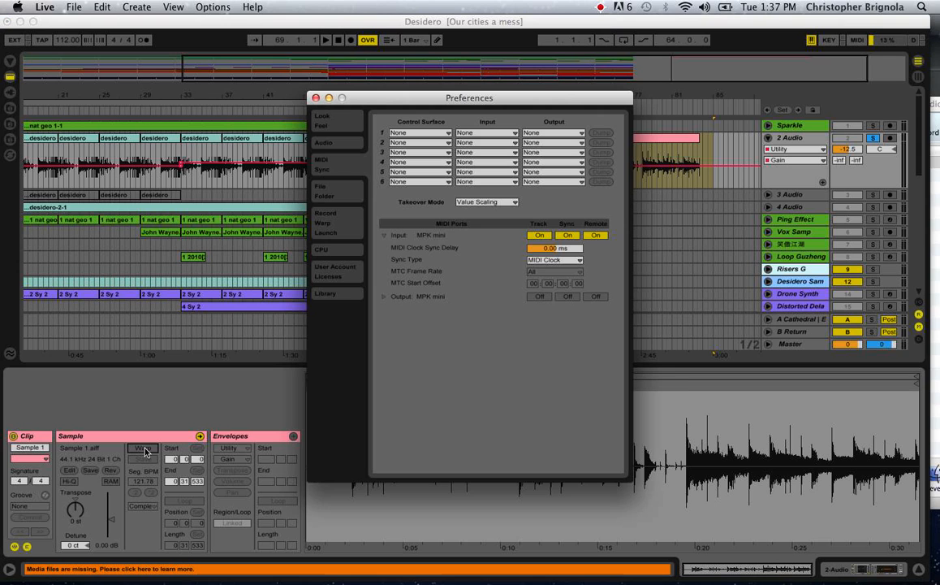
click(345, 232)
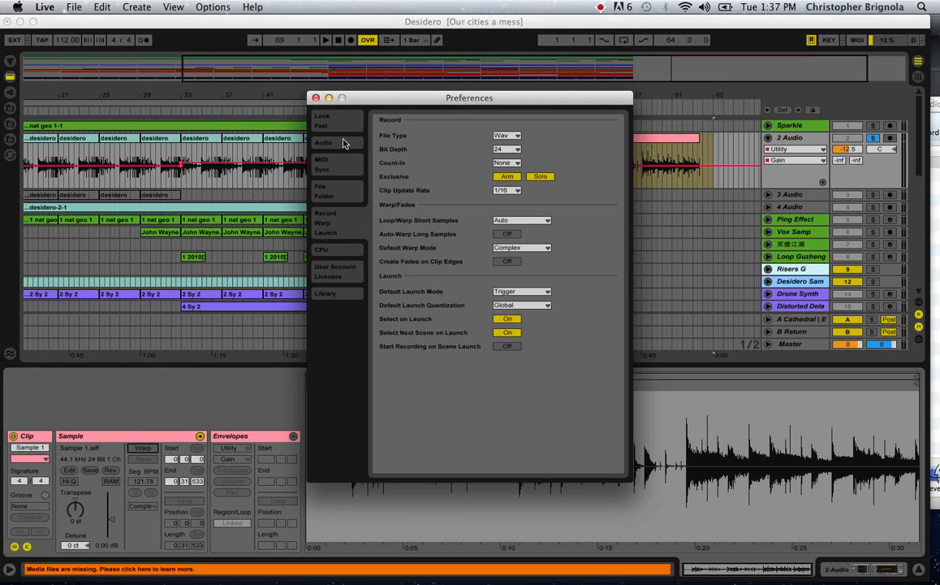
click(316, 97)
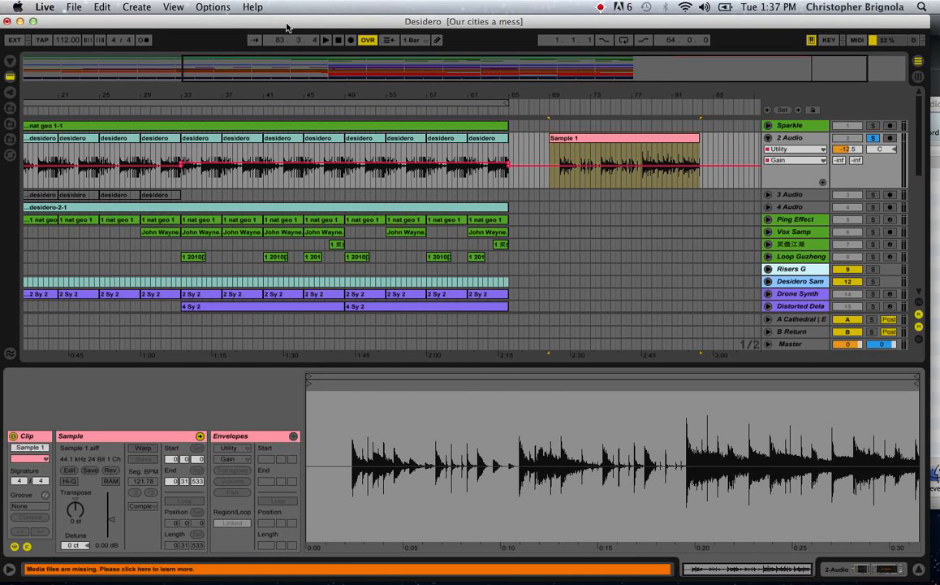
- Turn on warping for the Sample 1 clip and add a warp marker at the start of its first transient
drag(286, 24, 290, 24)
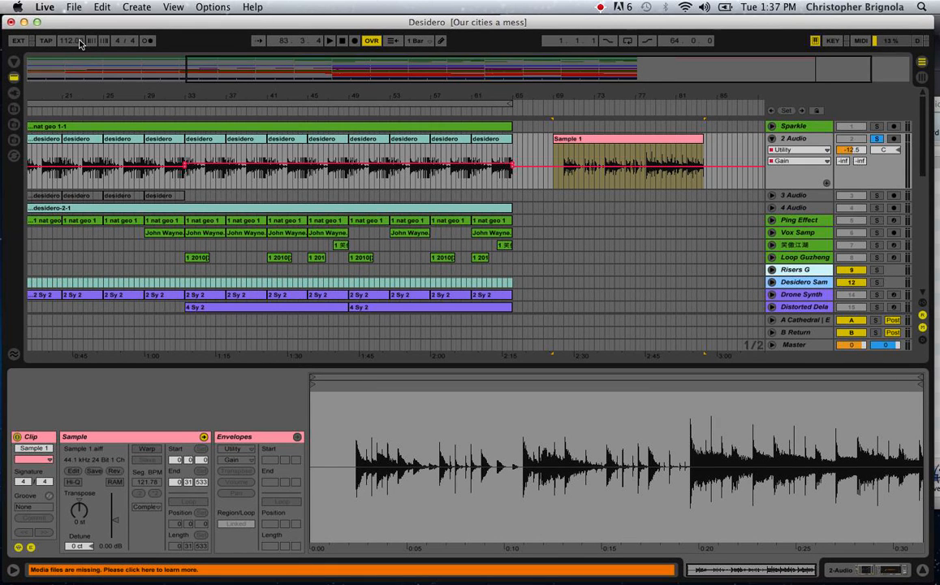
click(147, 449)
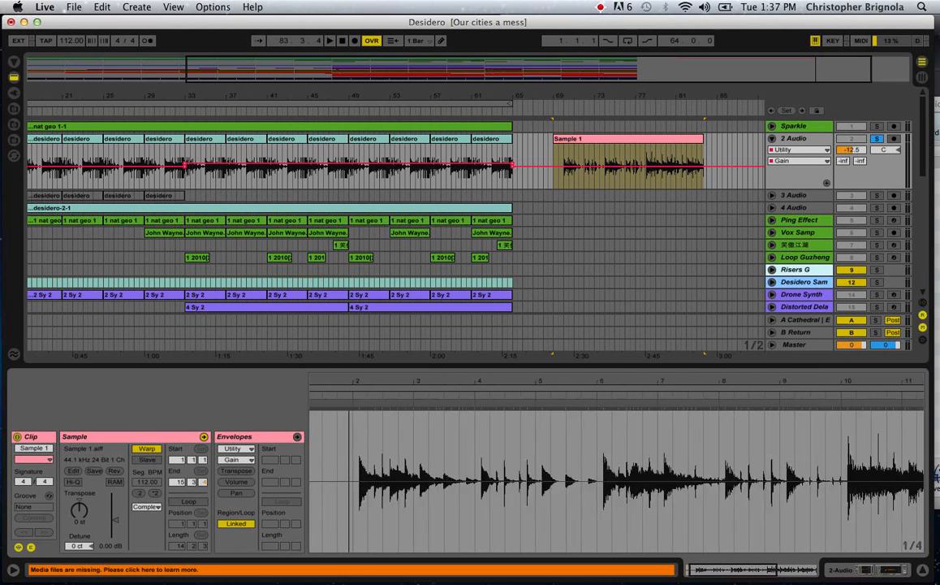
drag(351, 376, 350, 445)
mouse_move(434, 380)
mouse_down()
mouse_move(434, 430)
mouse_move(426, 380)
mouse_up()
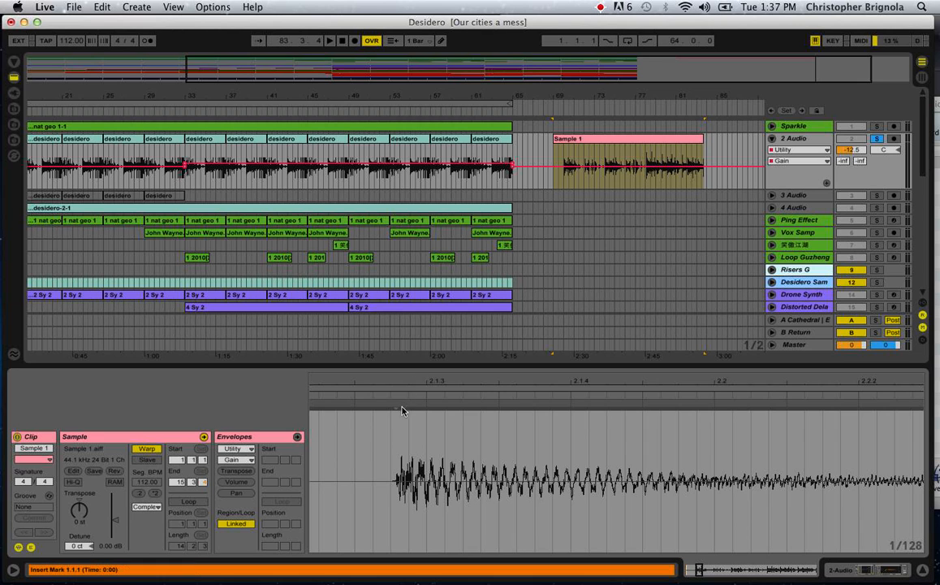
drag(610, 381, 602, 351)
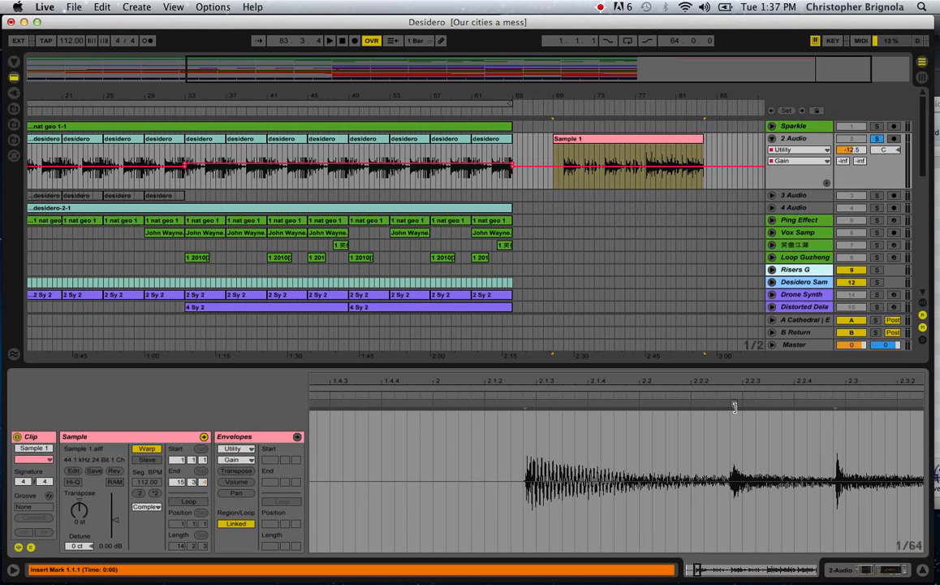
click(836, 406)
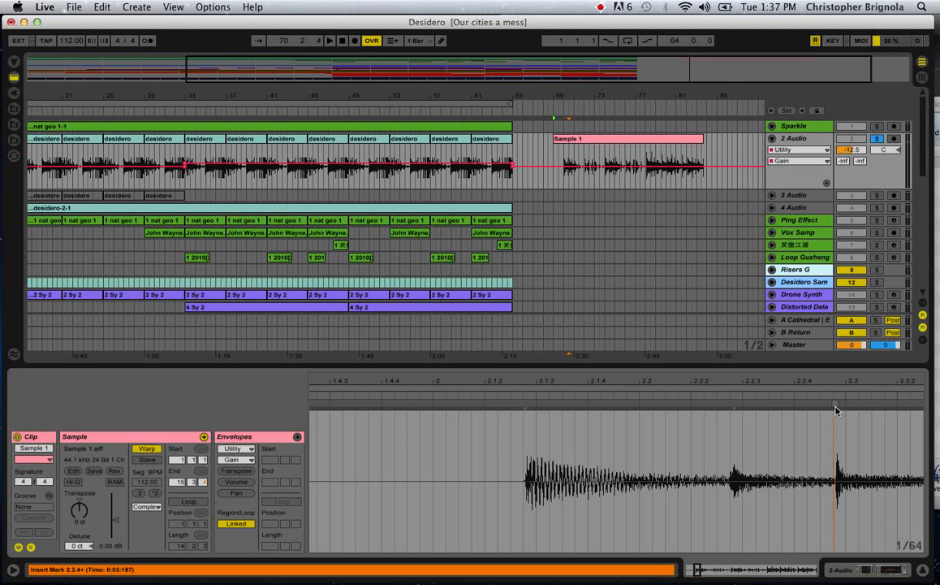
drag(529, 385, 527, 479)
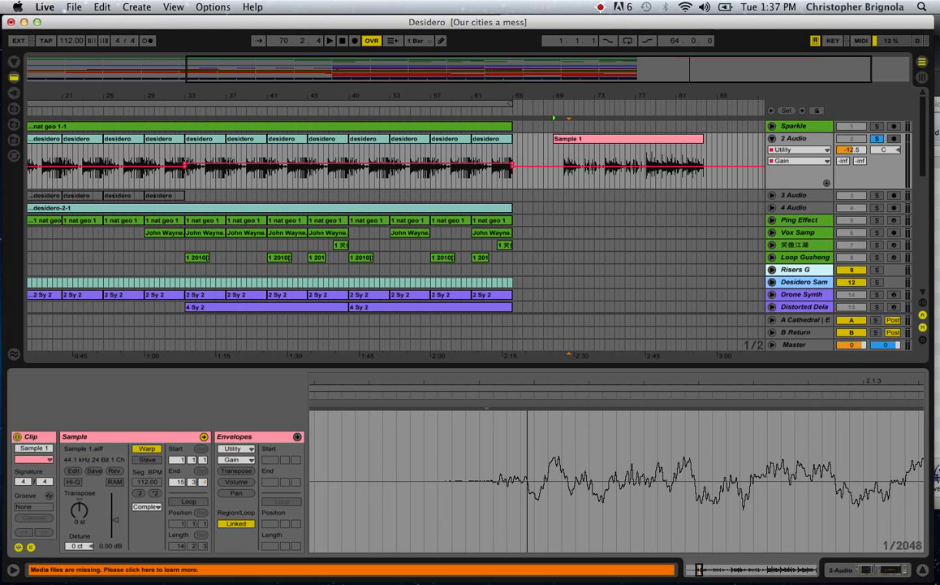
double_click(495, 411)
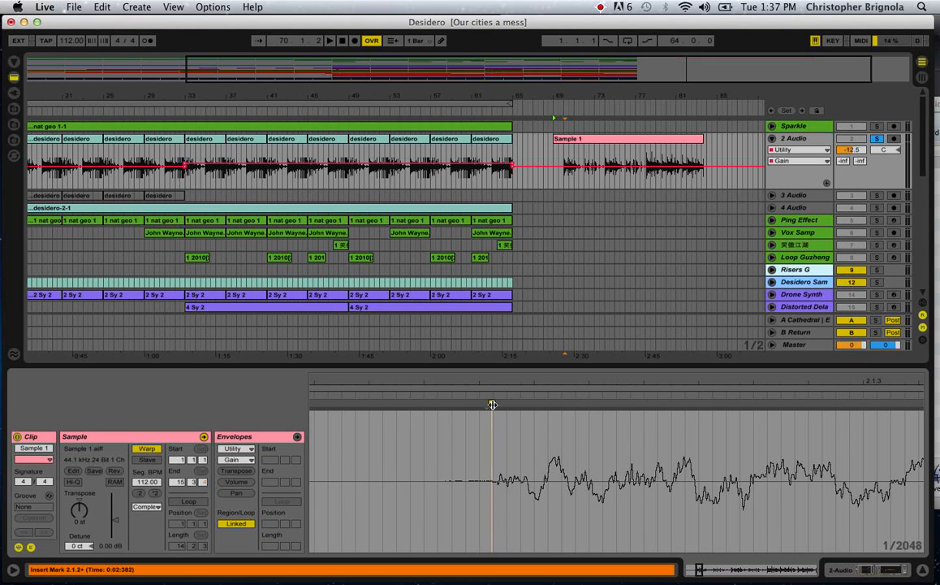
- Set 1.1.1 at the first-transient warp marker and move the clip's loop start onto it
right_click(492, 405)
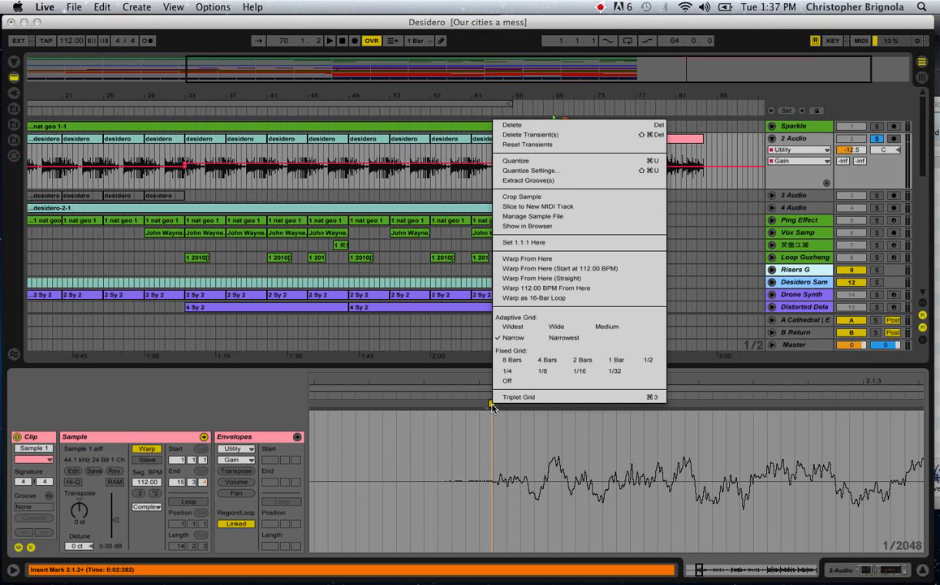
click(546, 243)
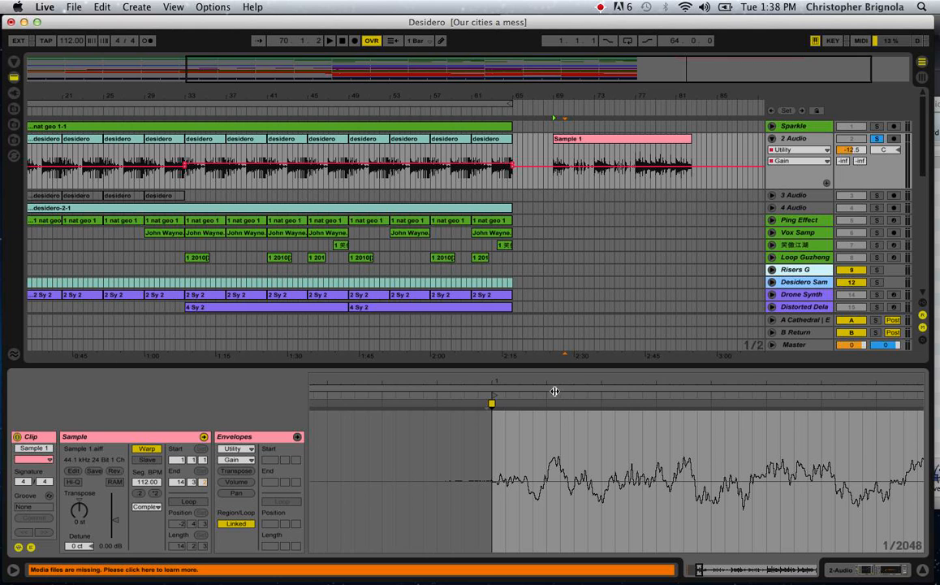
mouse_move(556, 381)
mouse_down()
mouse_move(553, 443)
mouse_move(553, 414)
mouse_move(497, 381)
mouse_up()
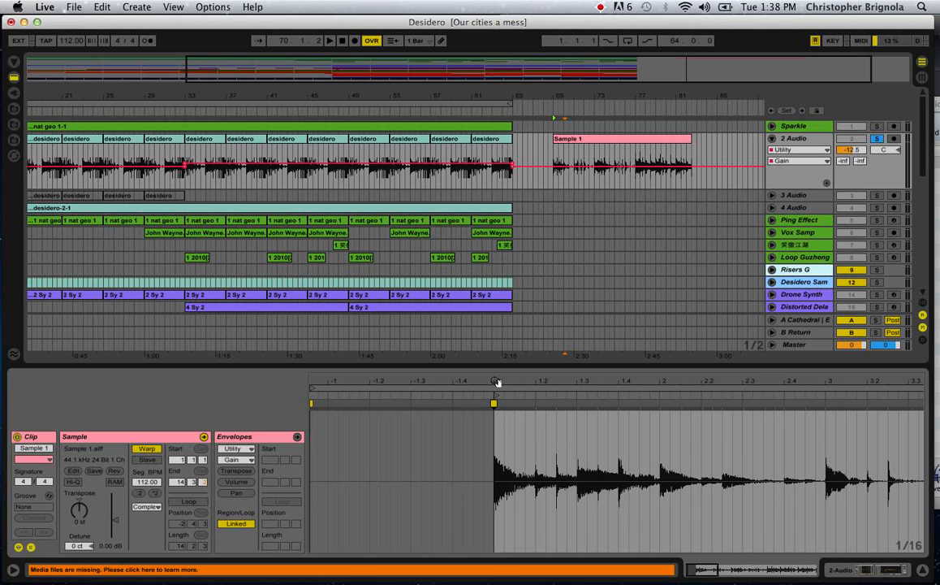
mouse_move(313, 389)
mouse_down()
mouse_move(493, 395)
mouse_move(496, 380)
mouse_up()
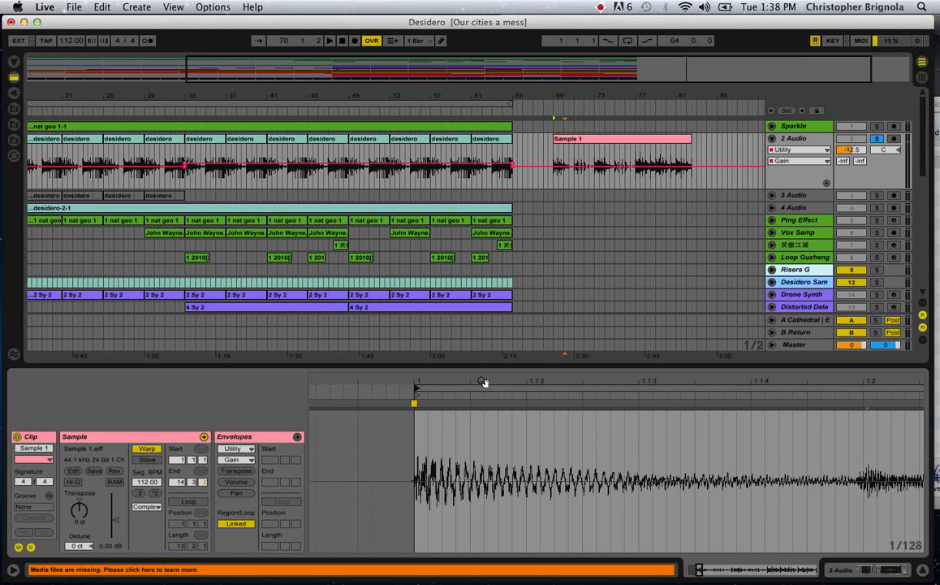
mouse_move(419, 380)
mouse_down()
mouse_move(421, 410)
mouse_move(414, 380)
mouse_up()
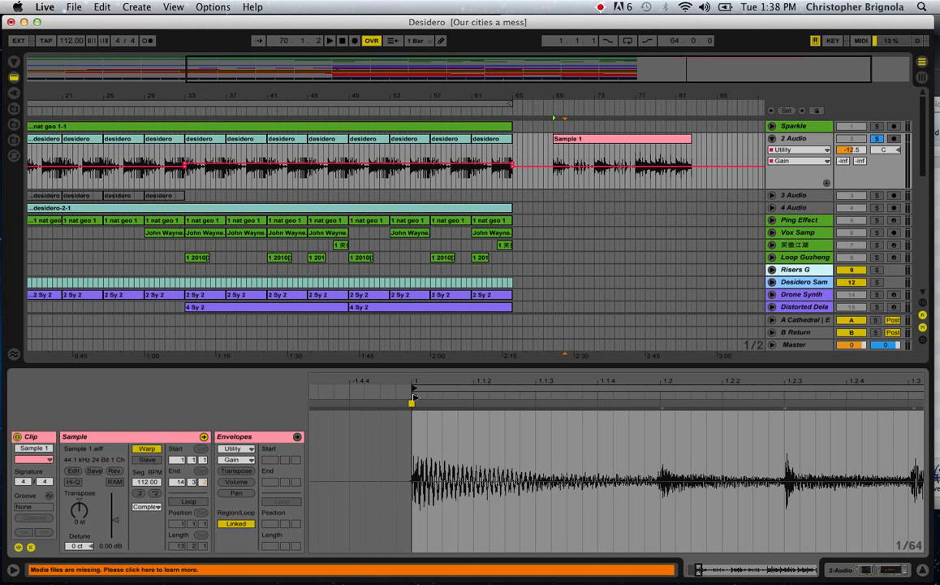
- Warp the Sample 1 clip from its first marker with the start at 112.00 BPM, and add a warp marker at bar 2
right_click(413, 404)
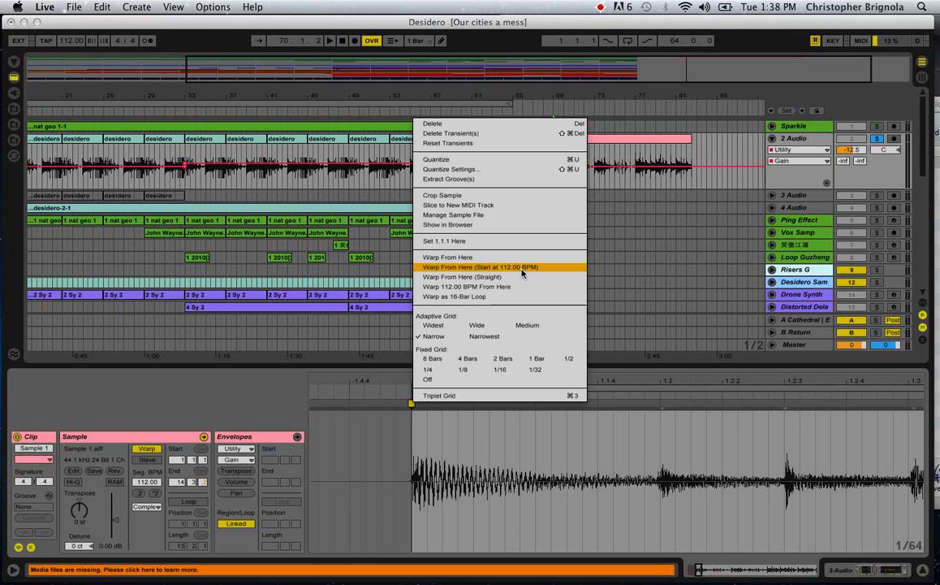
click(522, 273)
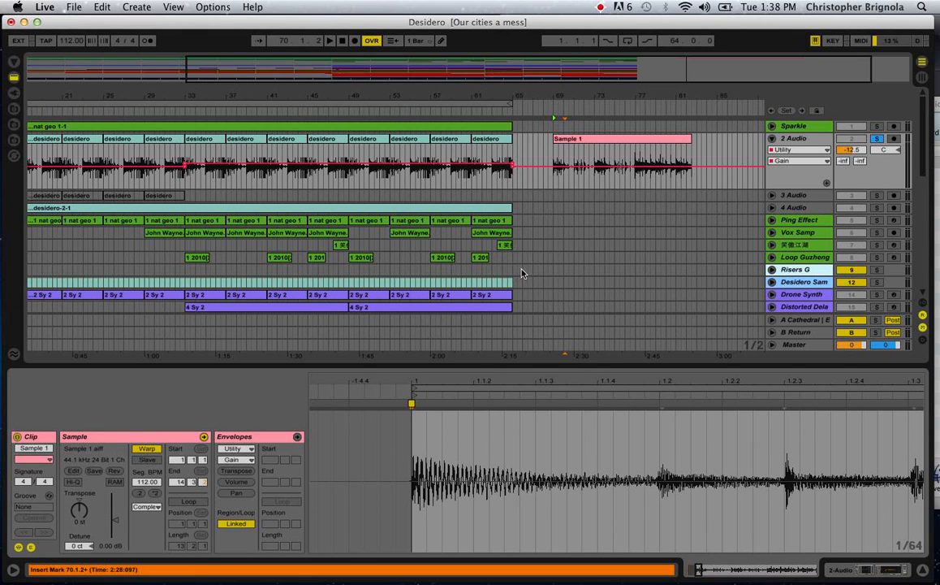
drag(673, 386, 673, 341)
scroll(657, 429, right, 5)
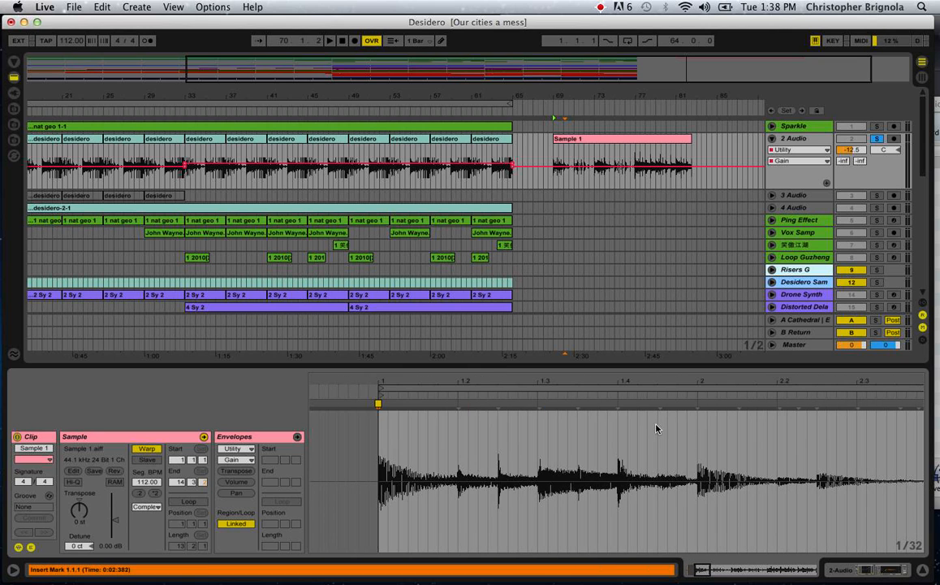
double_click(698, 404)
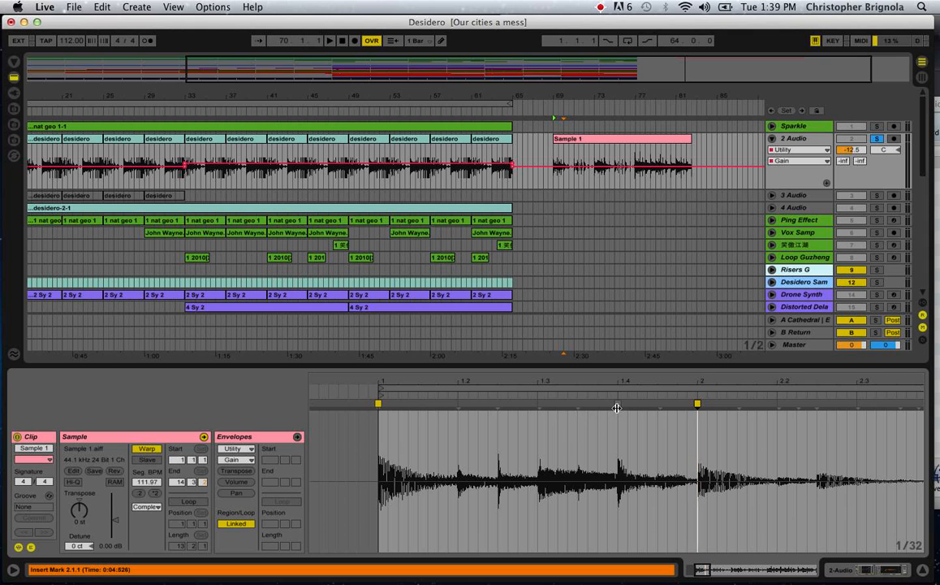
- Add a warp marker on the transient near beat 1.2 and move it onto the 1.2 grid line
drag(466, 383, 466, 471)
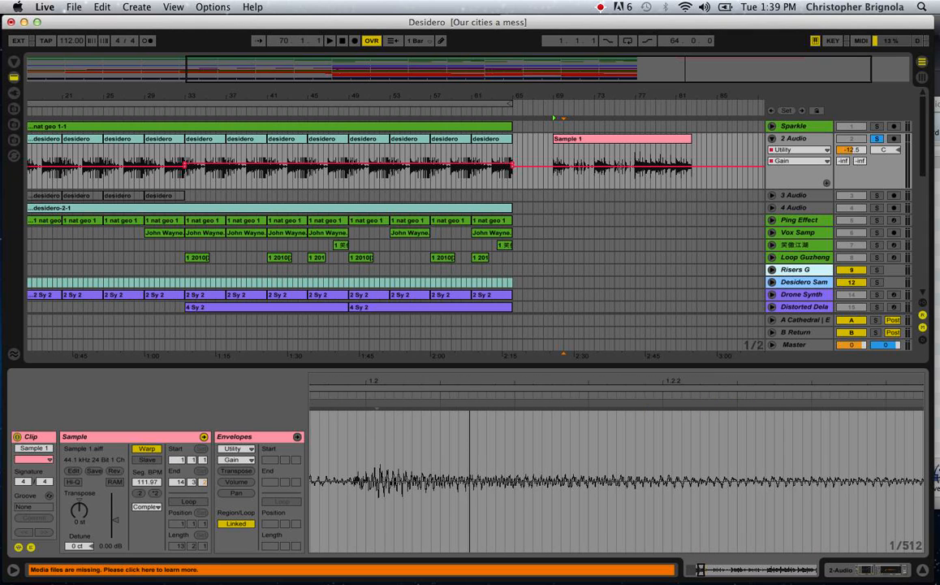
double_click(376, 407)
drag(376, 406, 367, 407)
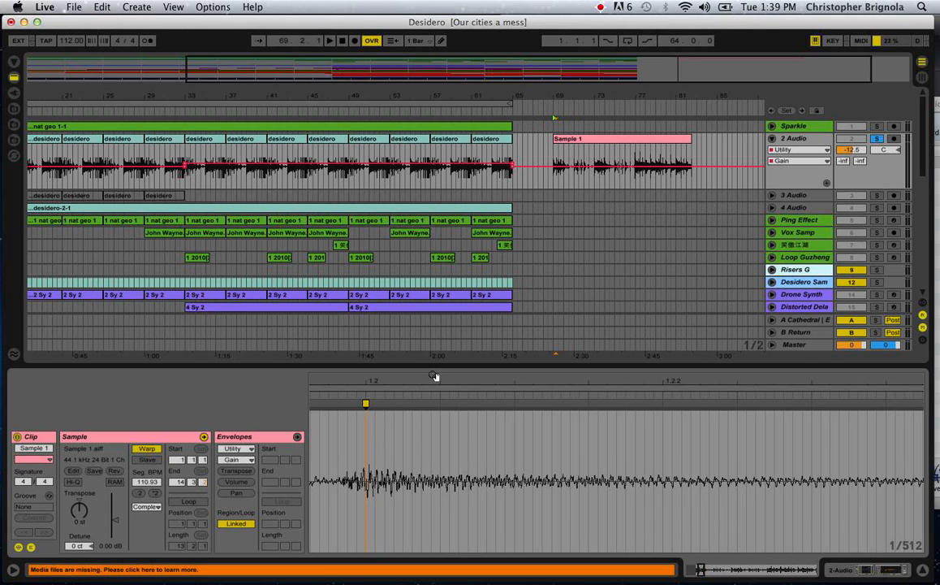
- Add warp markers on the transients at 1.2.3 and 1.3, aligned to their grid lines
drag(433, 377, 430, 329)
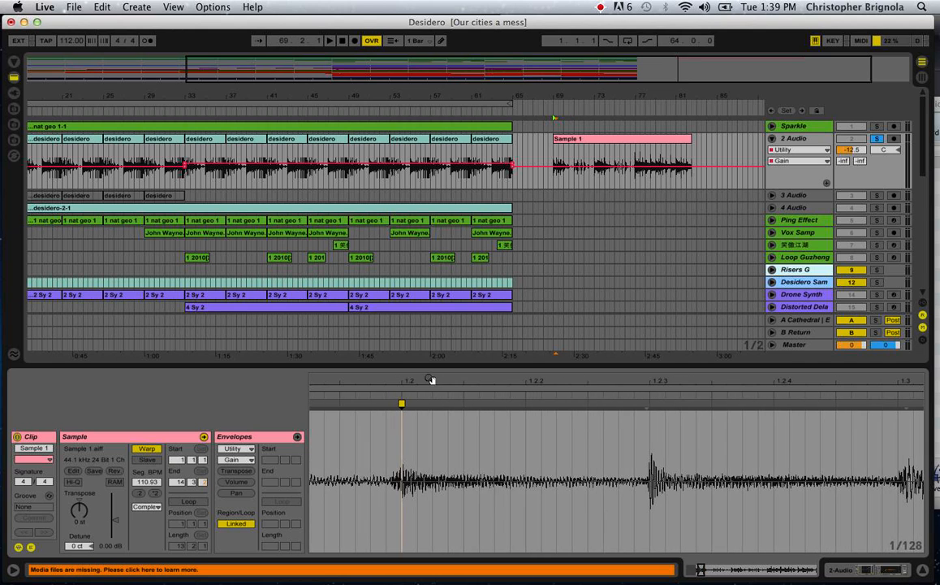
double_click(649, 405)
scroll(659, 423, right, 3)
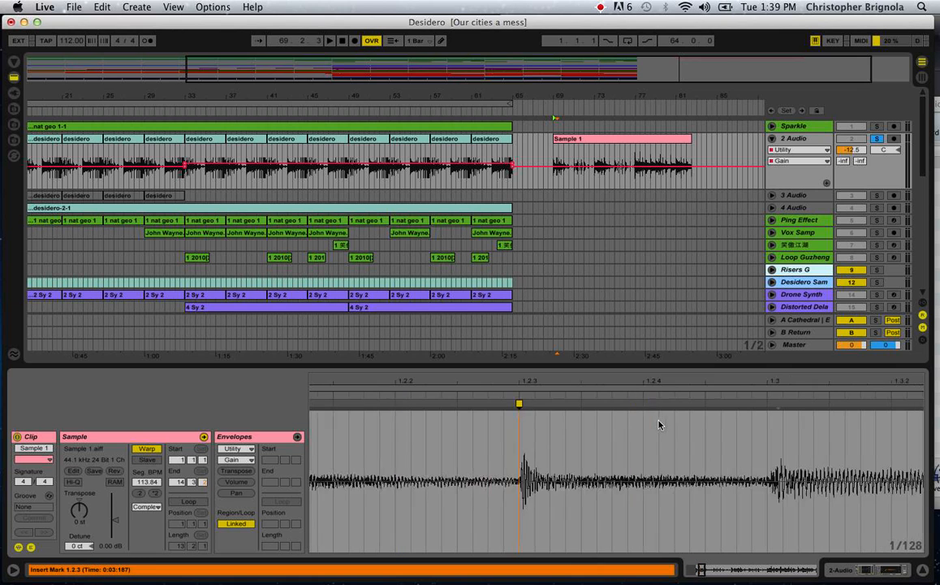
scroll(659, 423, right, 3)
double_click(654, 405)
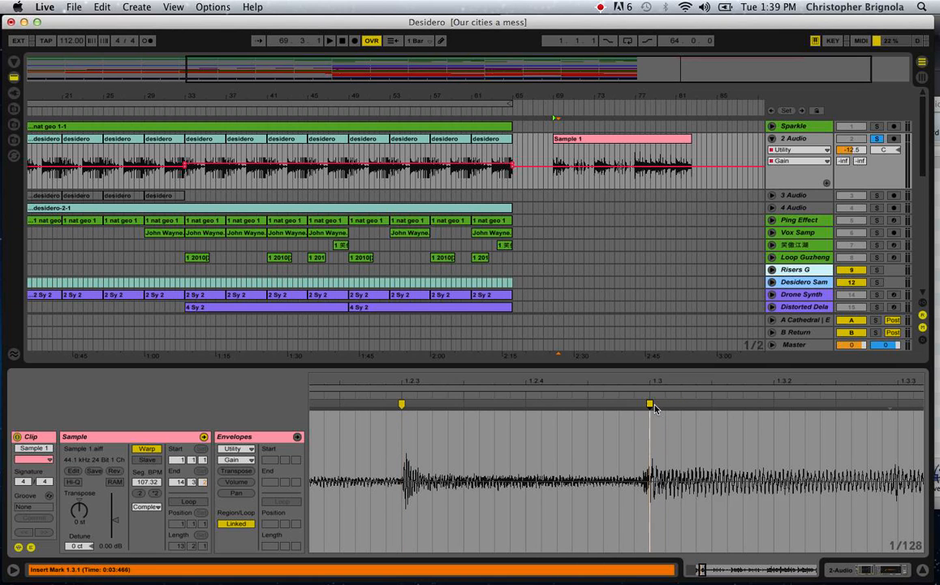
- Add warp markers at 1.3.3, 1.4 and 1.4.3 to finish warping the first bar
scroll(653, 416, right, 6)
double_click(634, 408)
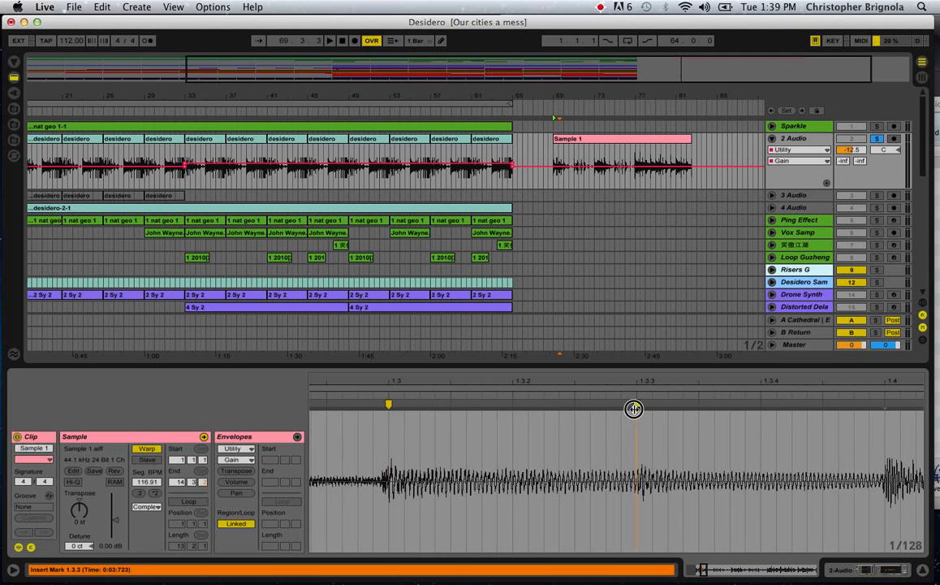
scroll(638, 439, right, 8)
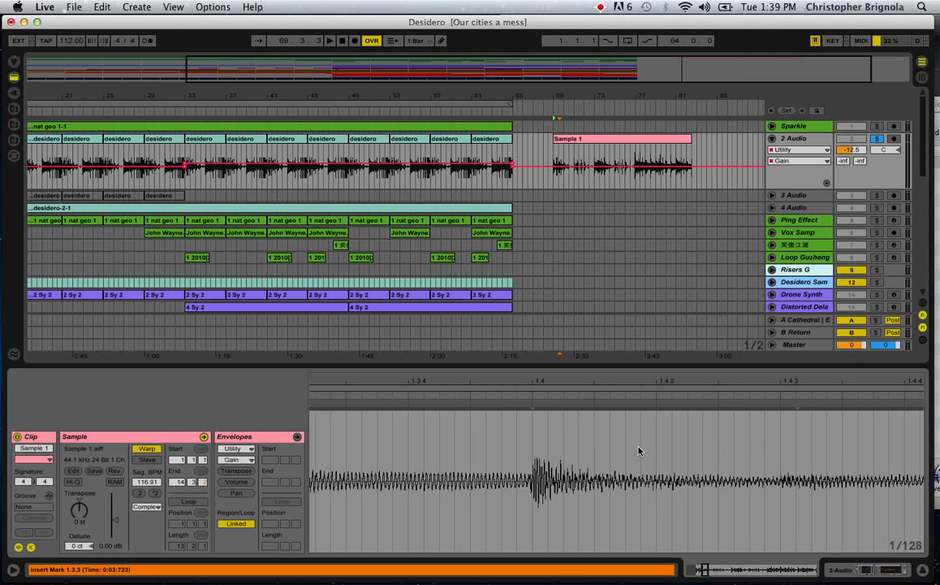
double_click(531, 407)
scroll(535, 407, right, 5)
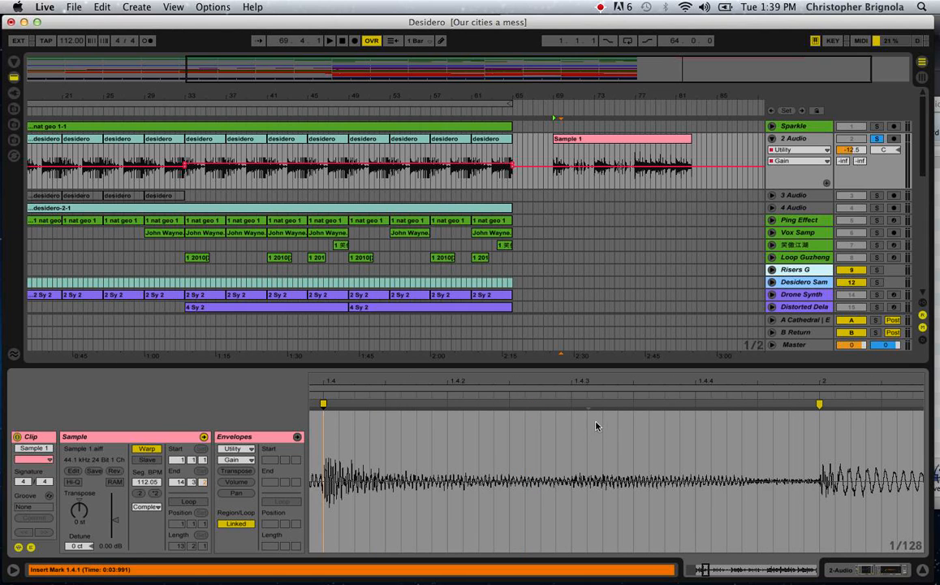
double_click(571, 405)
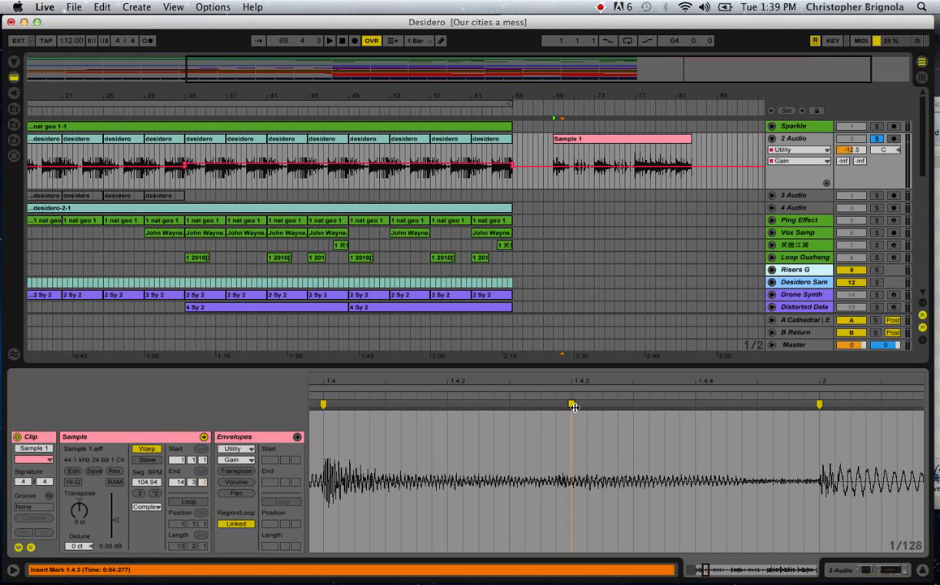
- Select the Sample 1 clip in the arrangement and widen the arrangement grid to 1/4
drag(571, 381, 571, 325)
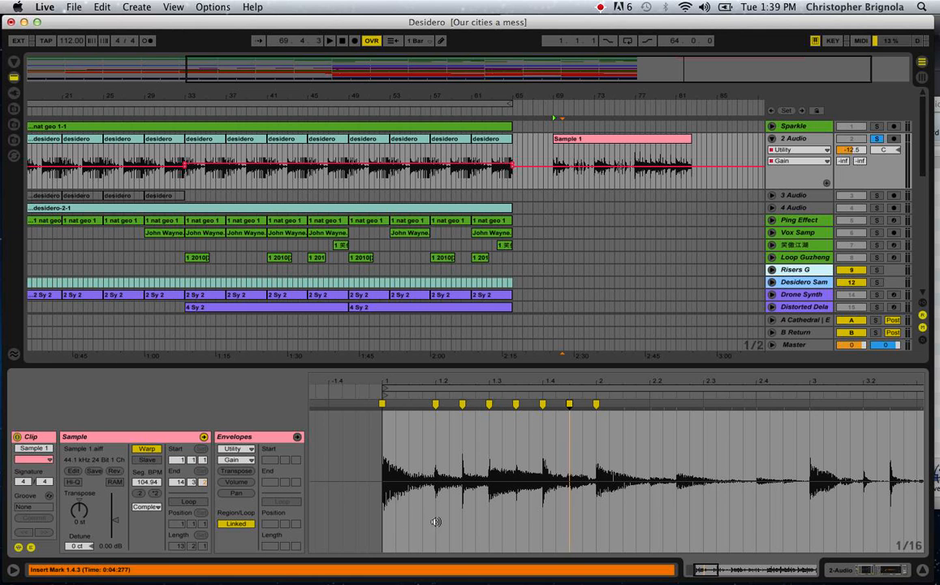
drag(572, 94, 572, 175)
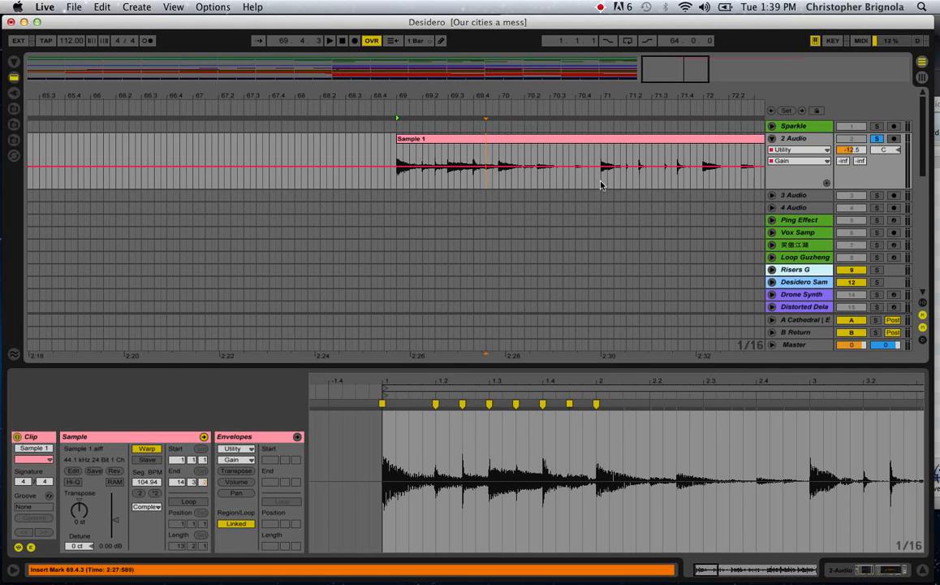
click(452, 143)
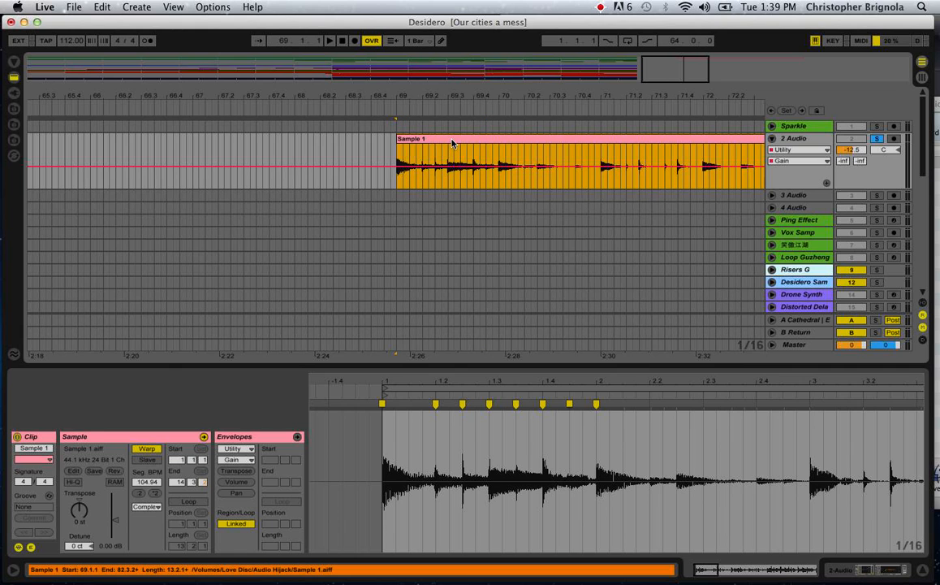
key(super+2)
key(super+2)
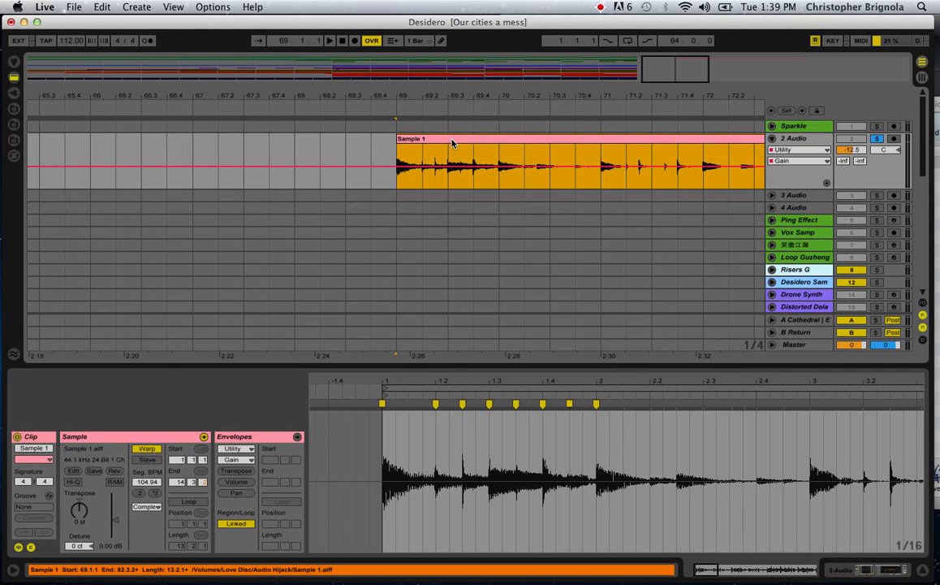
- Play the arrangement from the clip's start at 69.1.1 to check the warped timing, and stop playback
click(396, 184)
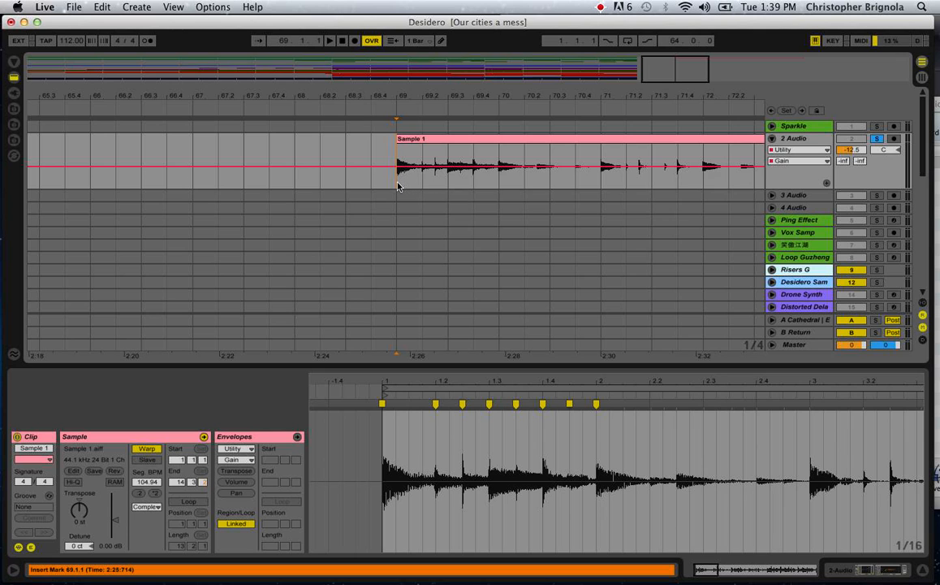
scroll(418, 203, right, 3)
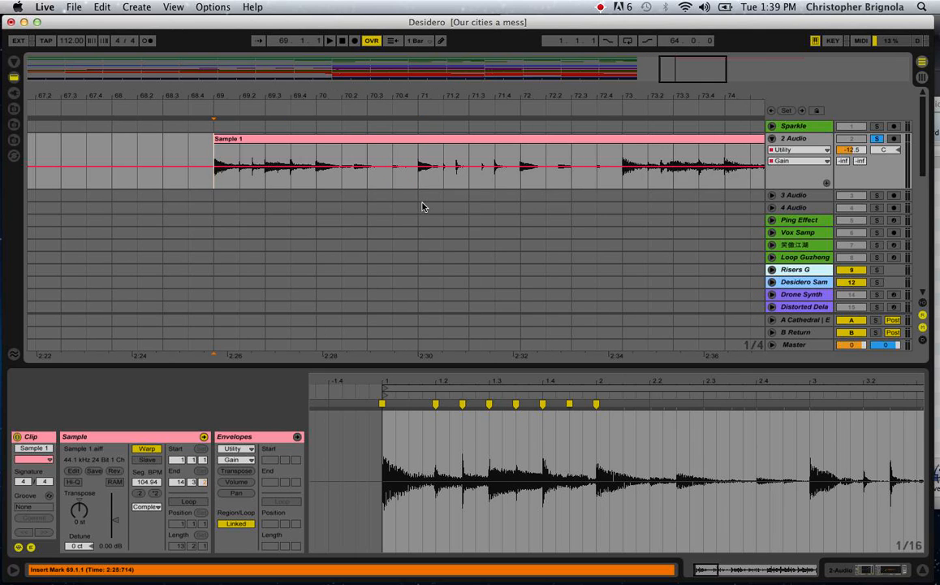
key(space)
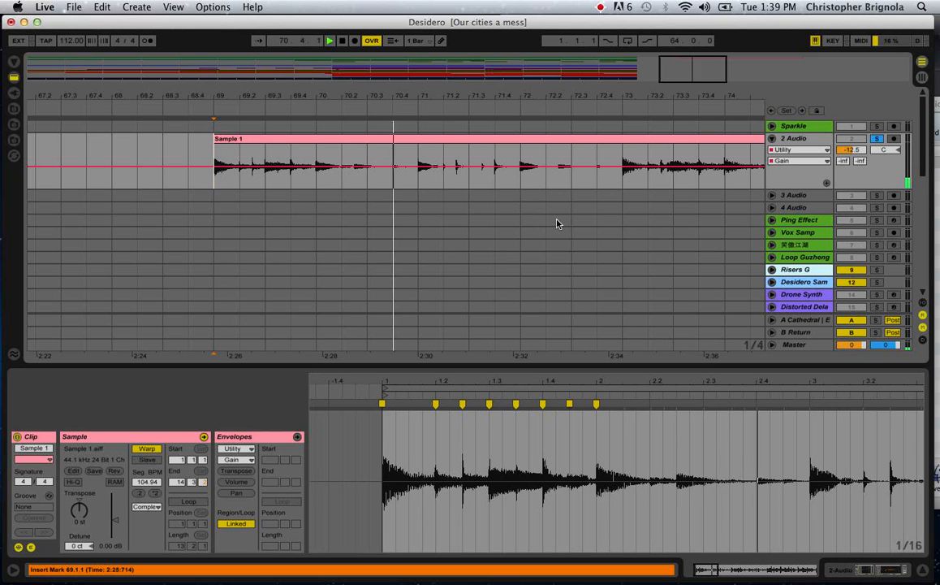
key(space)
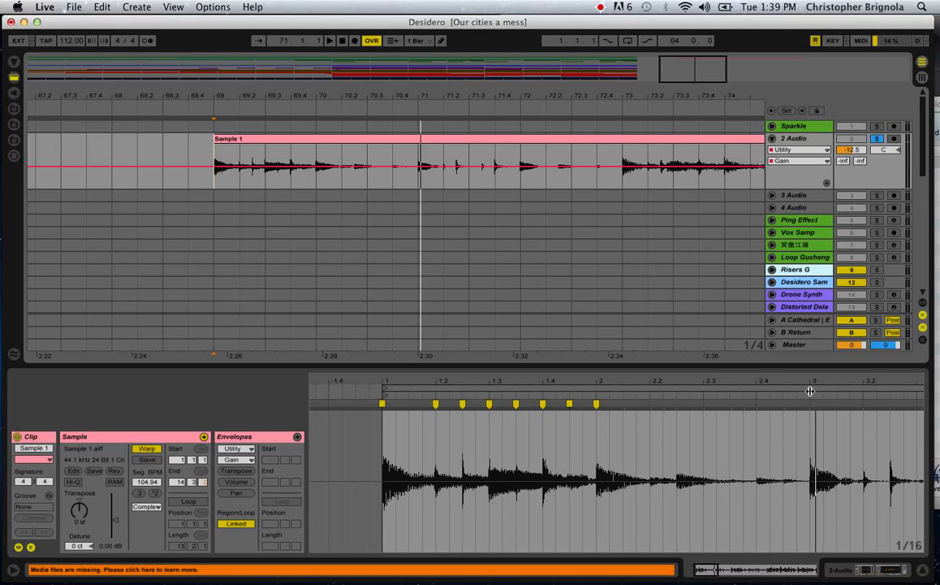
- Add a warp marker near 2.2 and align it to the grid, then add markers at 2.3, 2.2.3 and 2.4
double_click(651, 405)
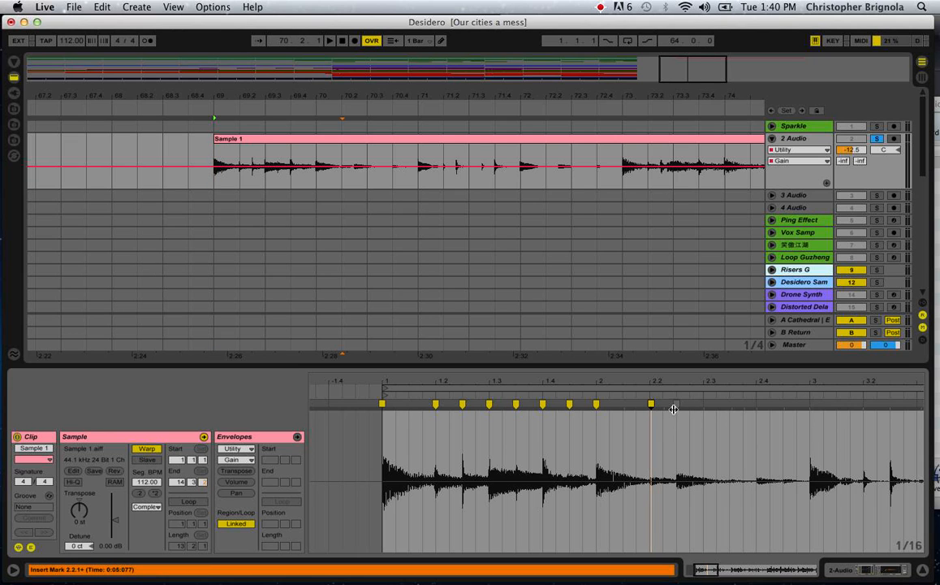
drag(651, 403, 648, 406)
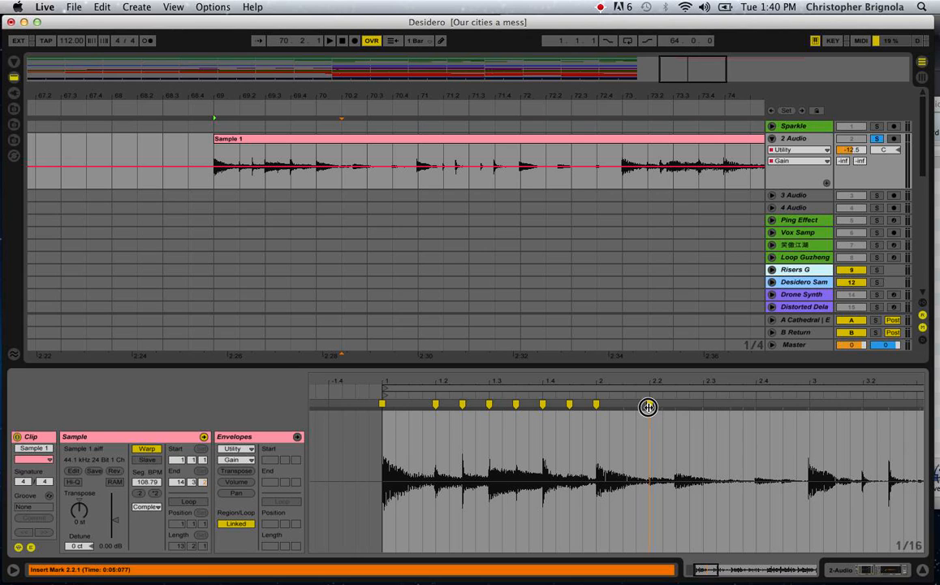
double_click(703, 405)
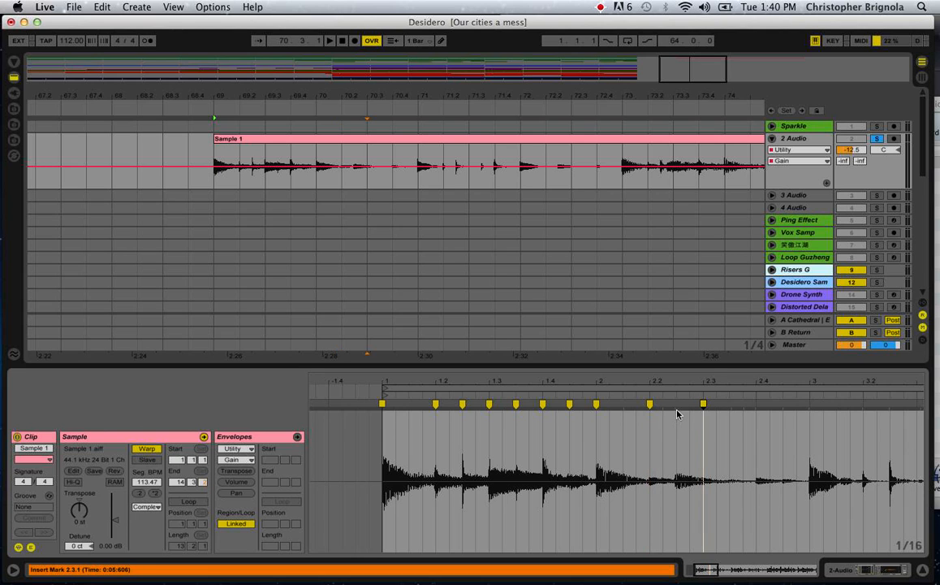
double_click(675, 404)
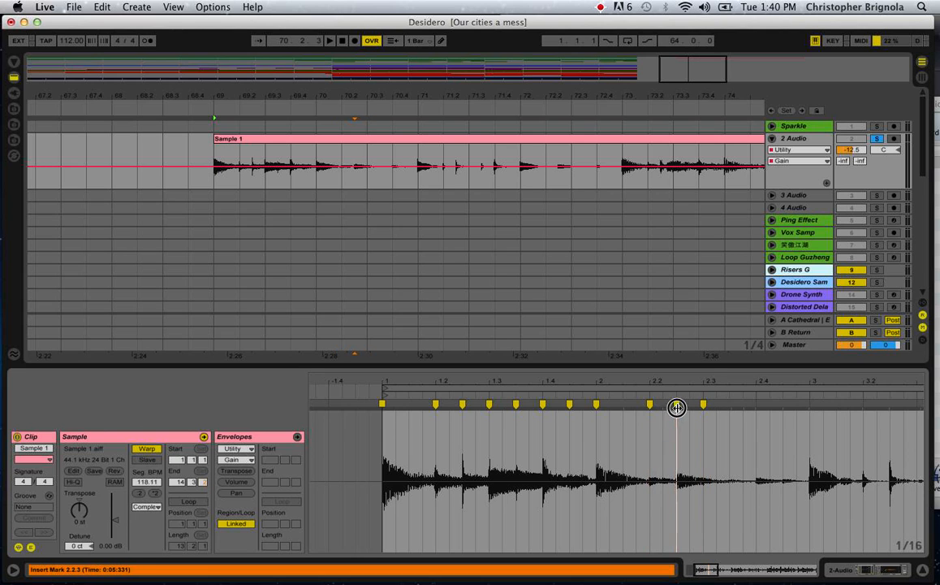
double_click(756, 405)
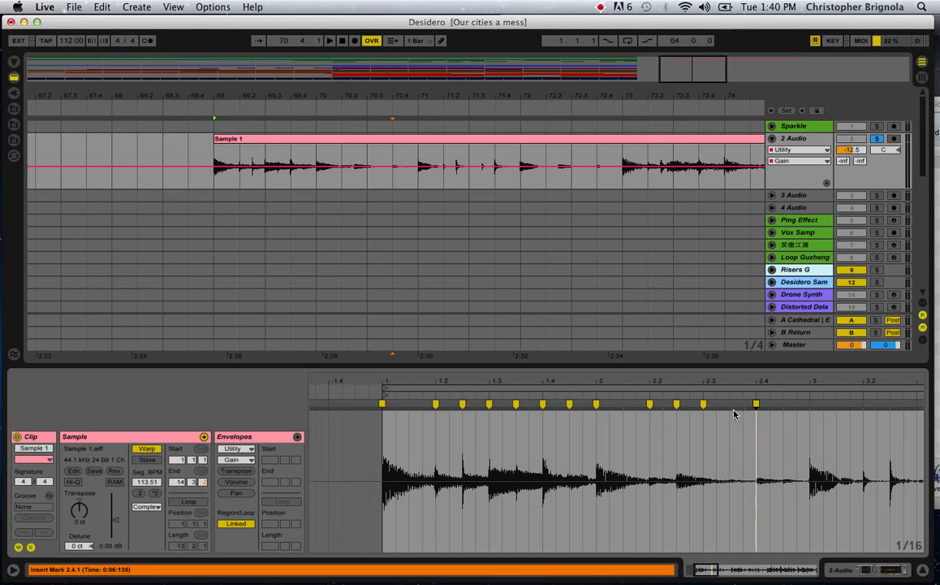
- Add warp markers at 2.3.3, 2.3.4, 2.2.2, 2.1.3, midway between 2.4 and bar 3, and at the bar 3 transient
double_click(730, 404)
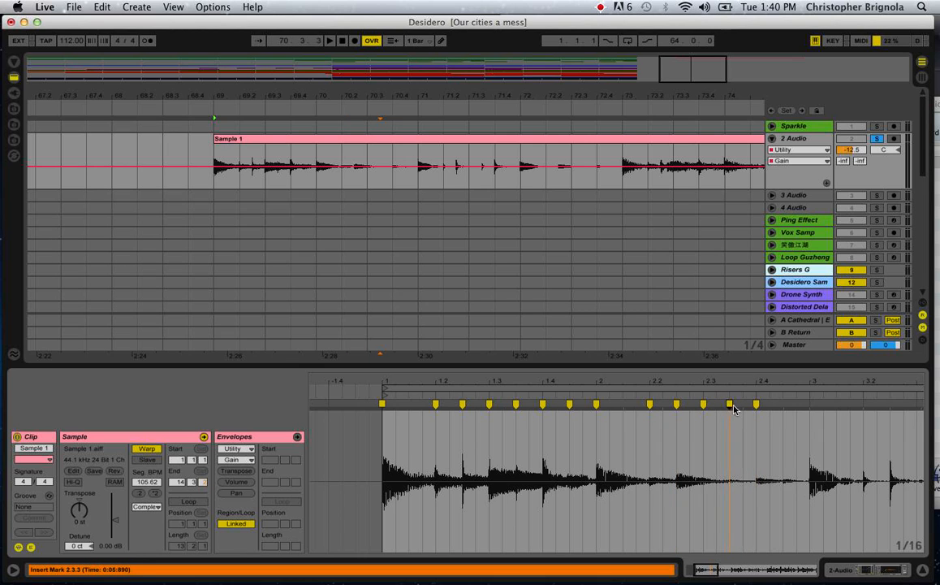
double_click(742, 405)
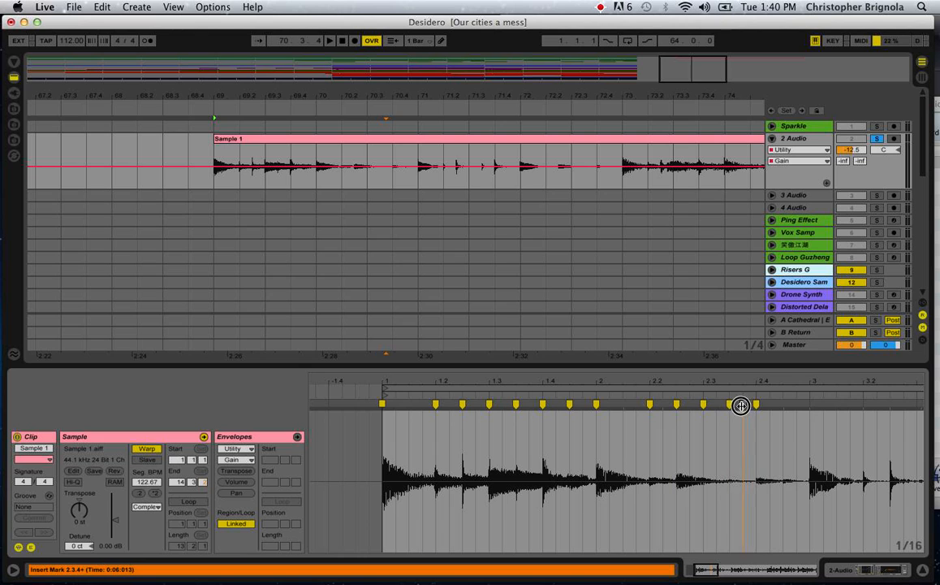
double_click(663, 405)
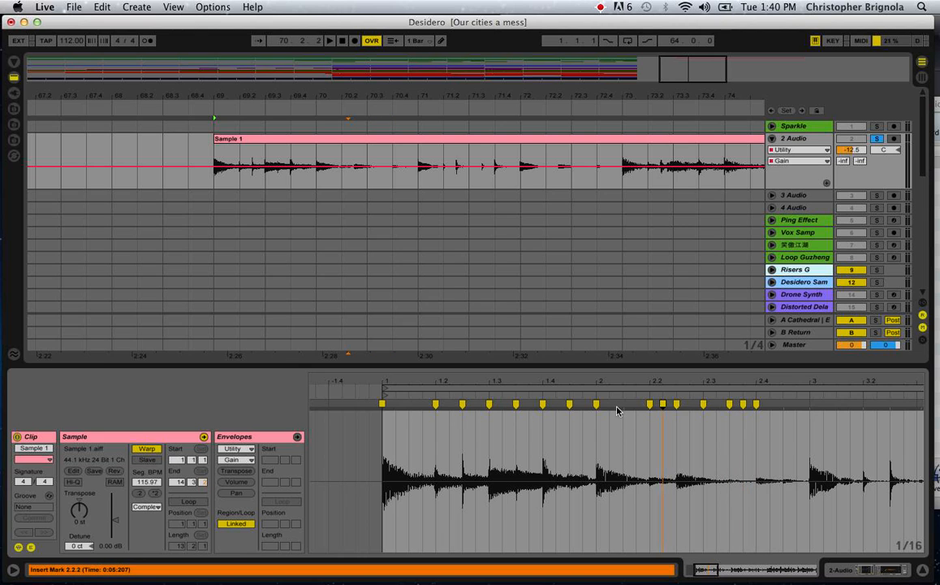
double_click(623, 404)
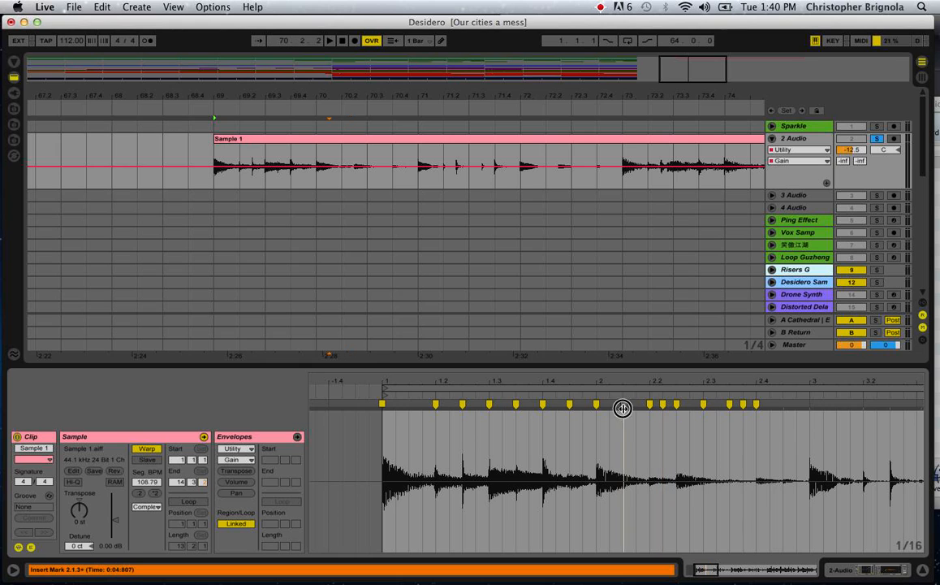
double_click(783, 408)
mouse_move(810, 408)
mouse_down()
mouse_move(820, 410)
mouse_move(812, 410)
mouse_move(813, 533)
mouse_up()
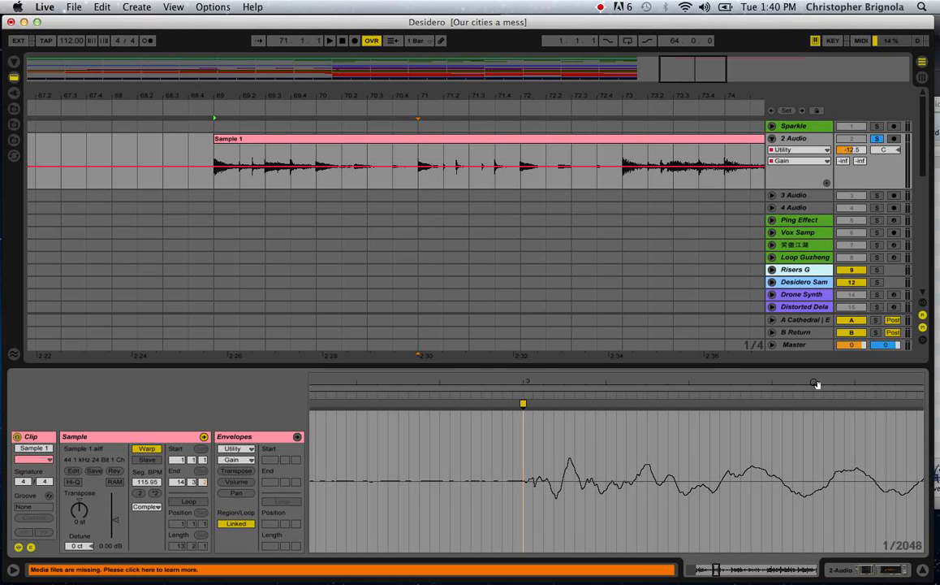
- Move the bar 3 warp marker earlier, off its grid line, and return it to 3.1.1
drag(524, 386, 525, 408)
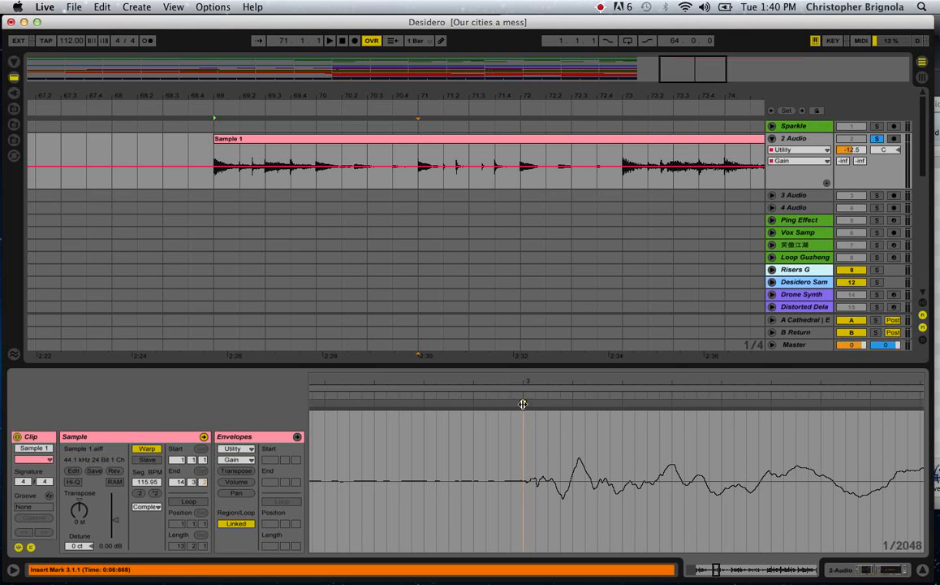
drag(526, 406, 425, 416)
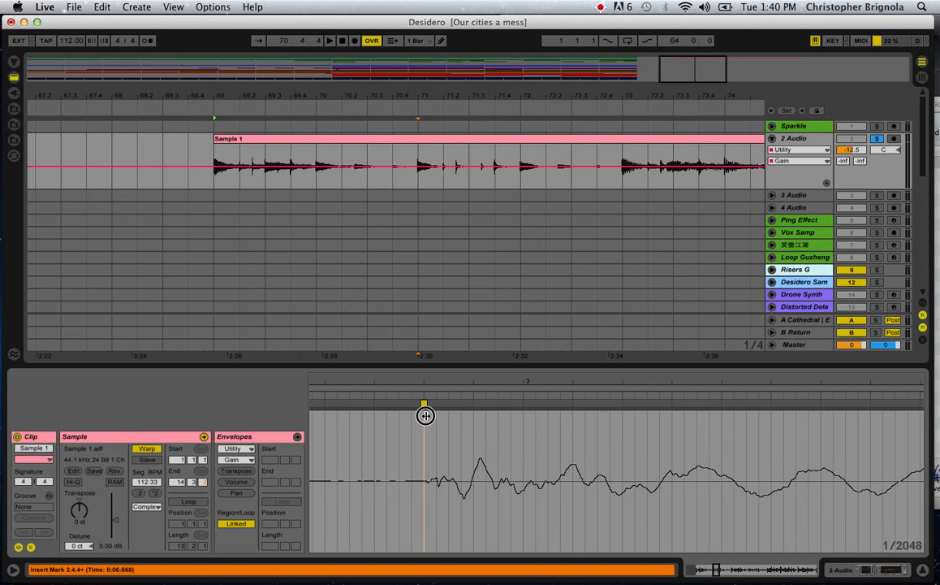
drag(469, 445, 471, 382)
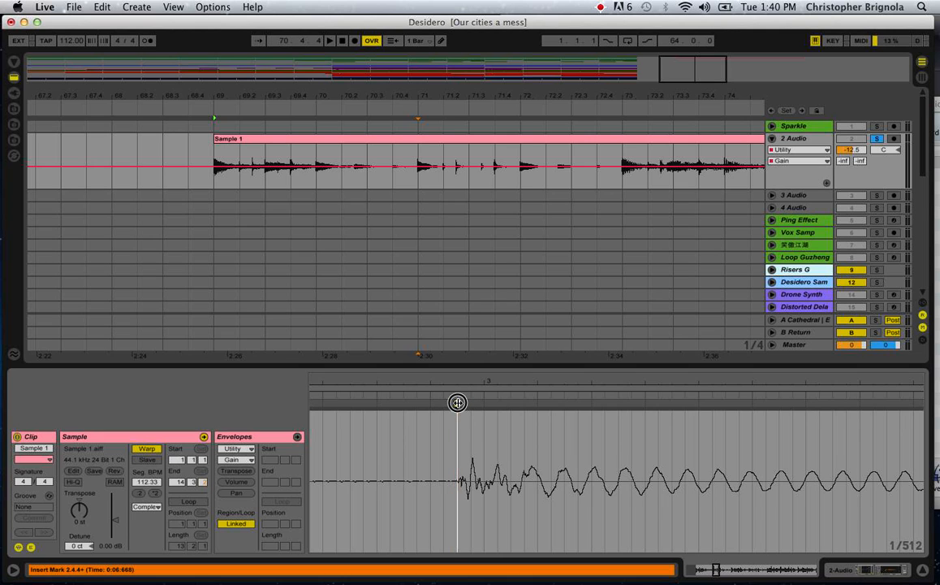
mouse_move(458, 402)
mouse_down()
mouse_move(483, 402)
mouse_move(484, 487)
mouse_move(483, 468)
mouse_up()
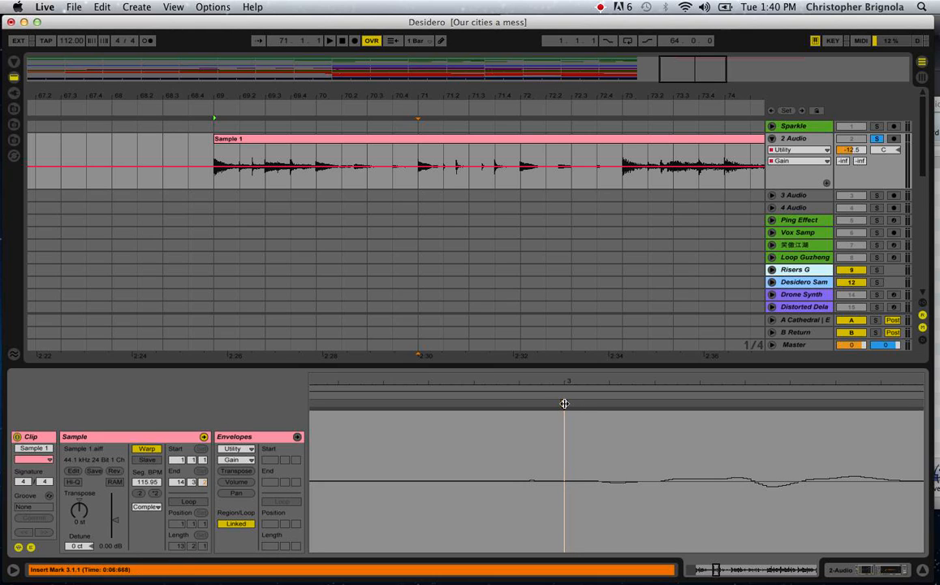
- Add a warp marker at the bar 3 transient, positioned at 3.1.1, and check its alignment with the grid
double_click(564, 403)
drag(571, 436, 571, 449)
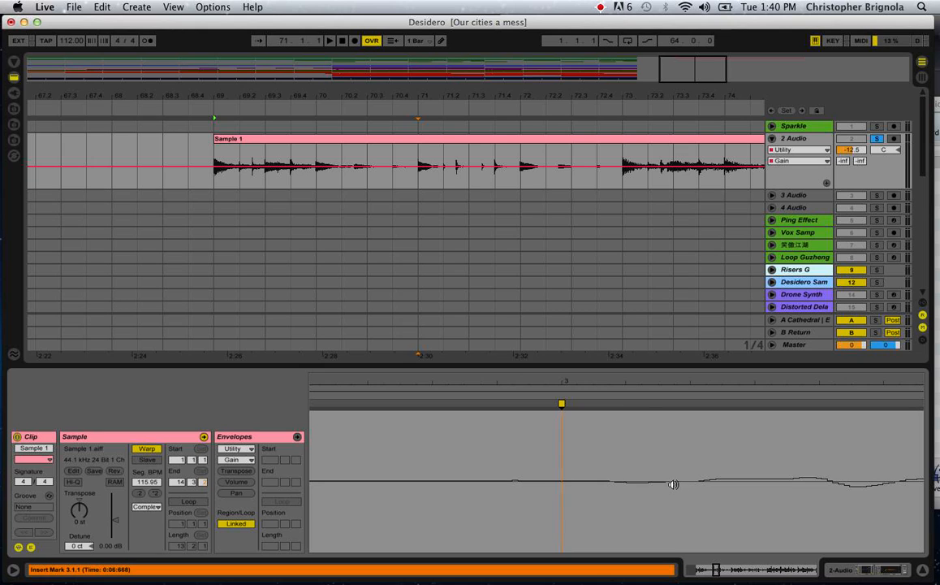
drag(628, 380, 628, 203)
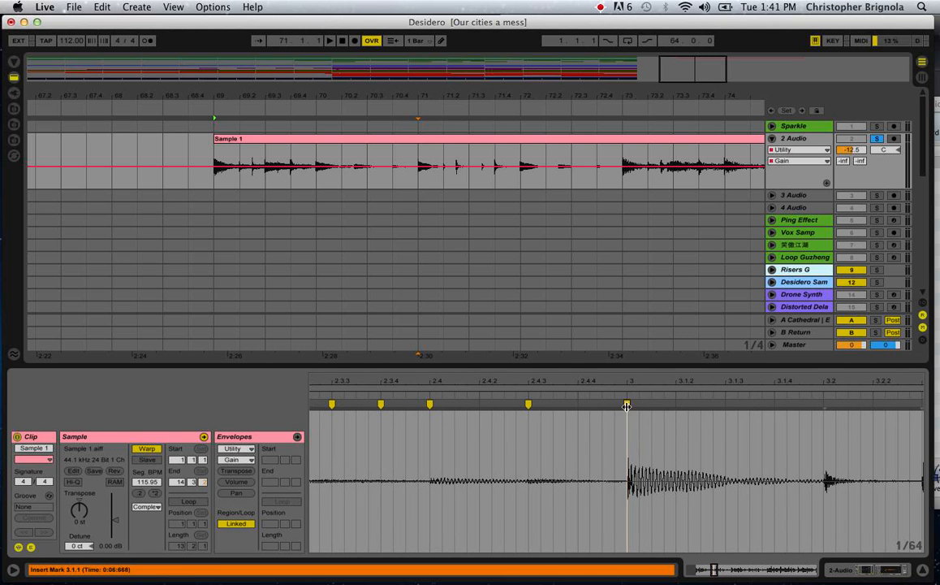
mouse_move(627, 404)
mouse_down()
mouse_move(593, 407)
mouse_move(626, 408)
mouse_up()
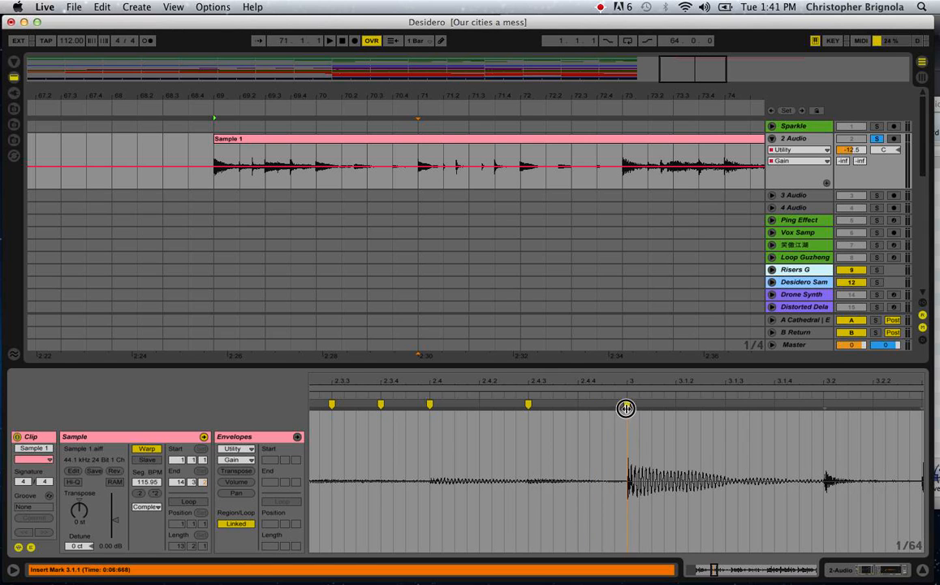
drag(519, 385, 519, 317)
- Move the arrangement loop to start at 69.1.1, shorten it to 4 bars, and turn looping on
drag(531, 96, 595, 95)
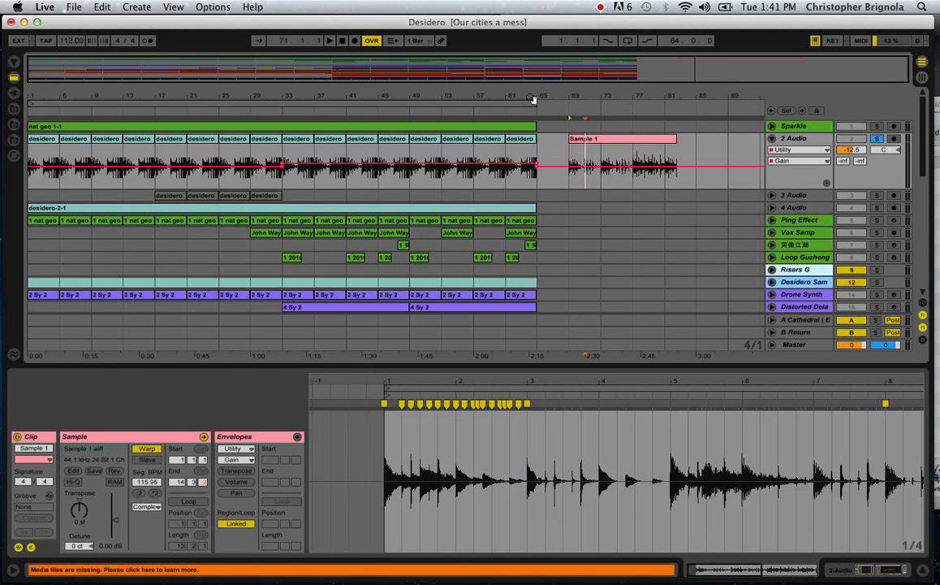
key(super+a)
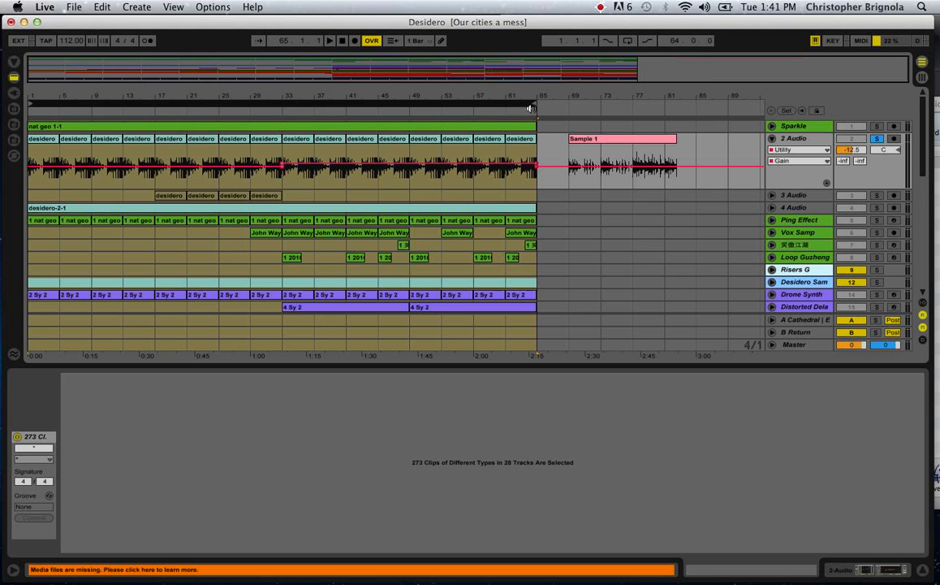
drag(531, 101, 629, 142)
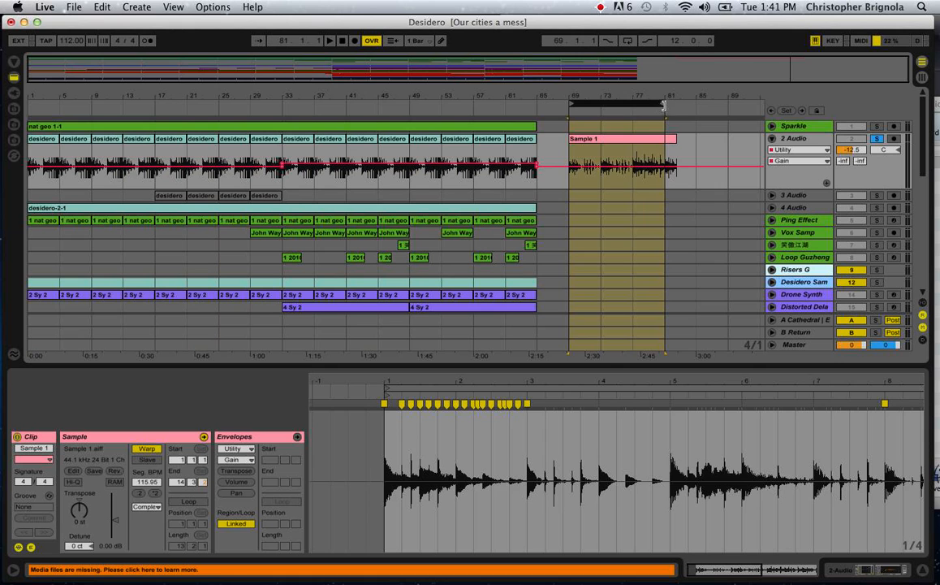
drag(663, 104, 586, 158)
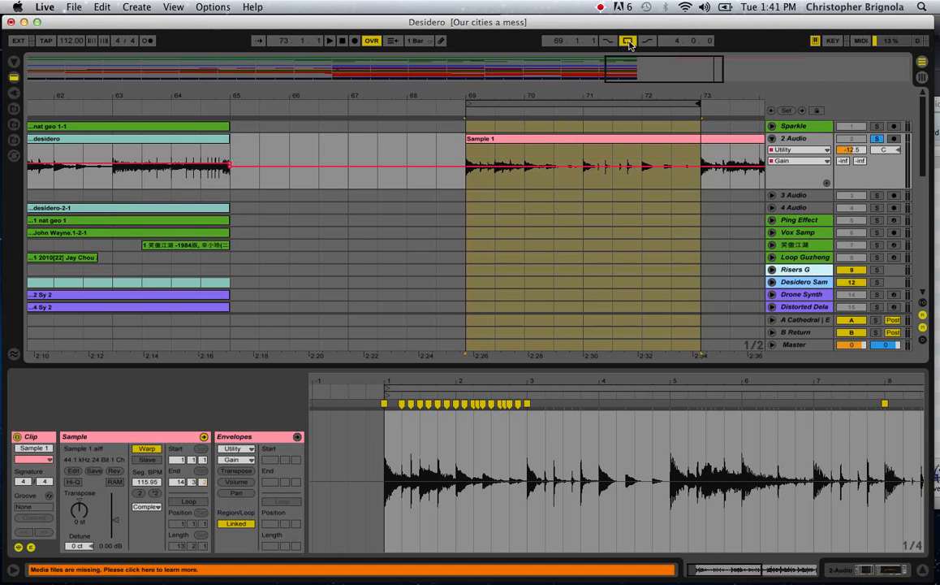
click(611, 145)
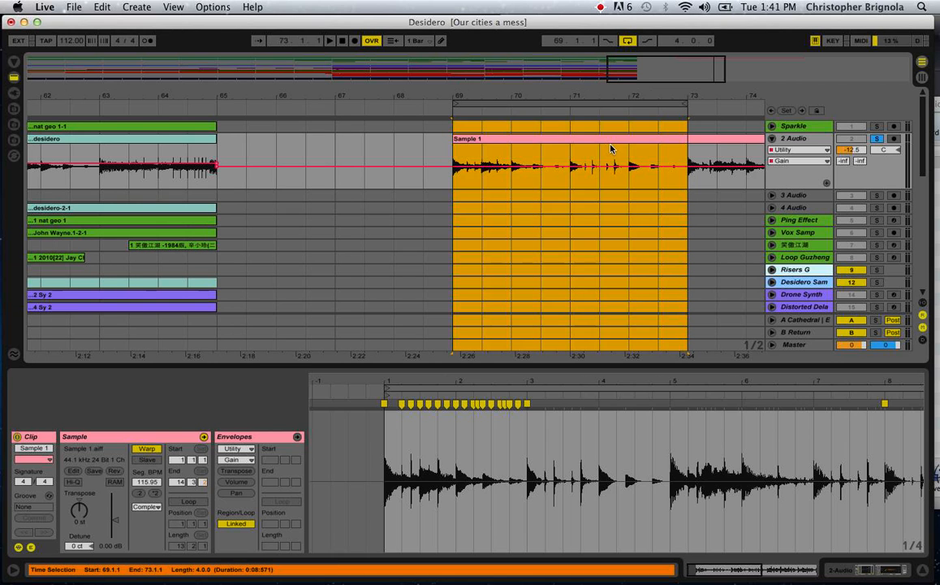
- Play the looped sample from 69.1.1 to check its warped timing, and stop playback
click(457, 177)
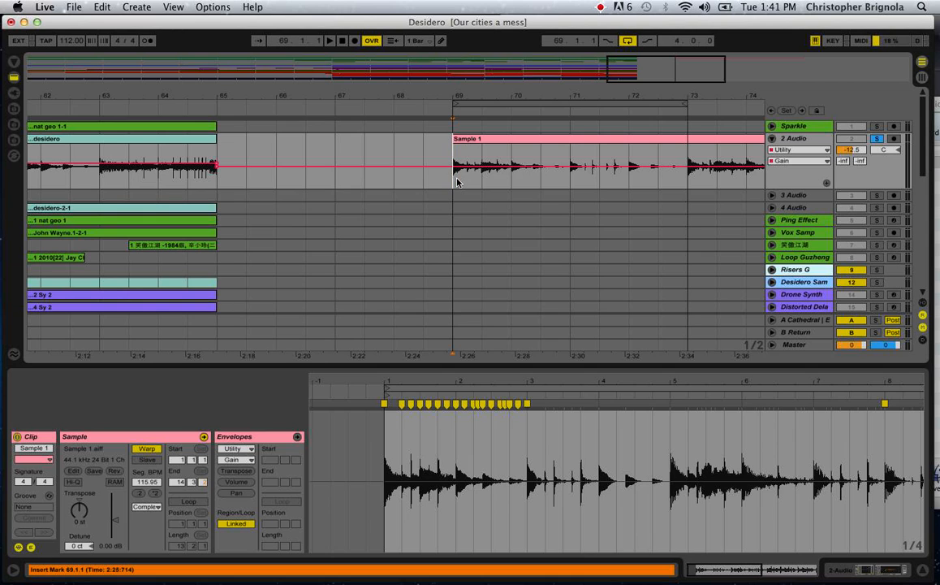
key(space)
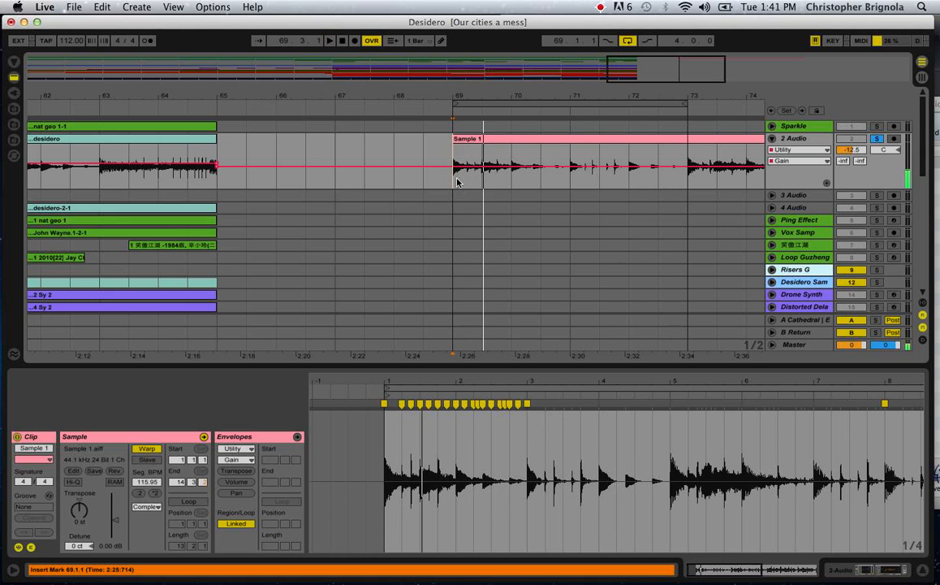
drag(575, 99, 573, 139)
scroll(542, 154, right, 3)
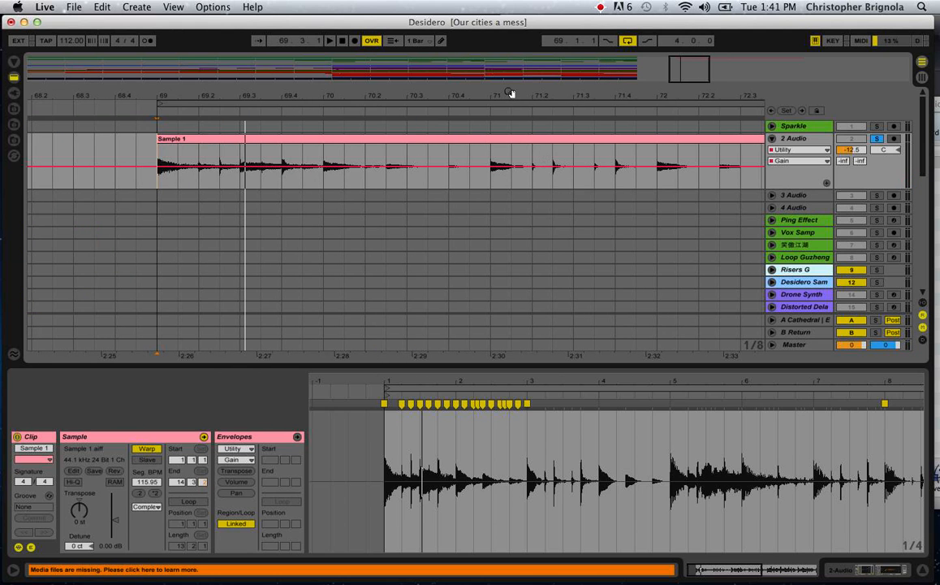
drag(512, 94, 508, 65)
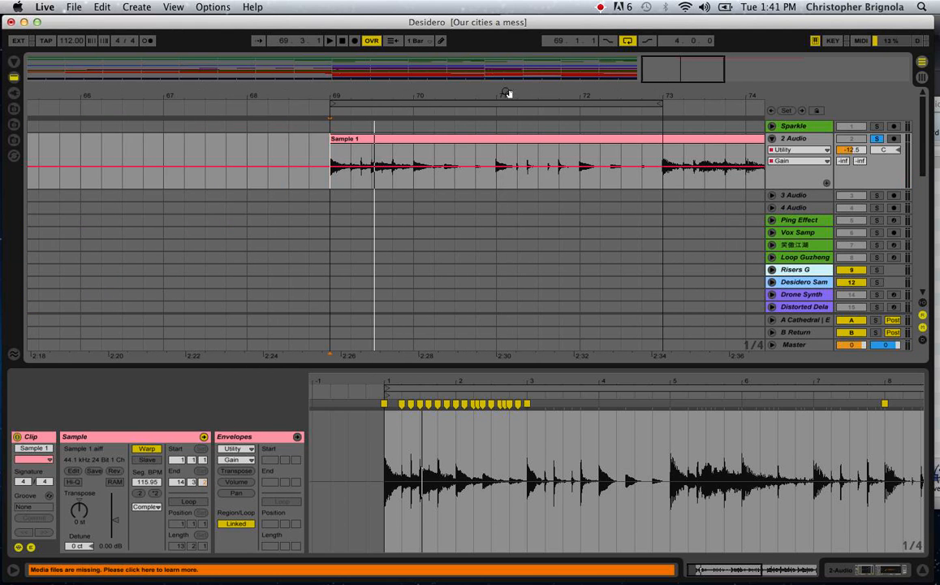
- Split the Sample 1 clip at 73.1.1, where the loop ends
click(665, 173)
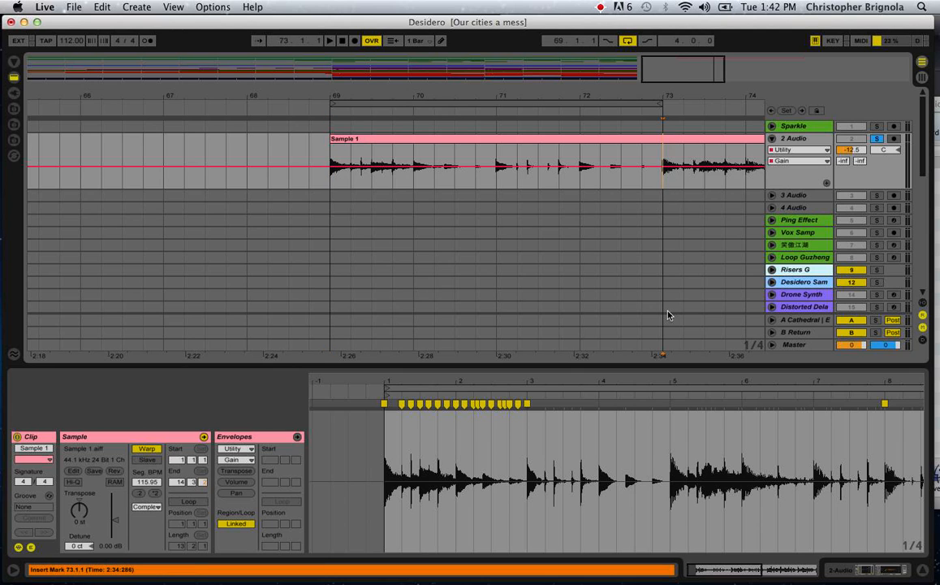
drag(672, 95, 672, 152)
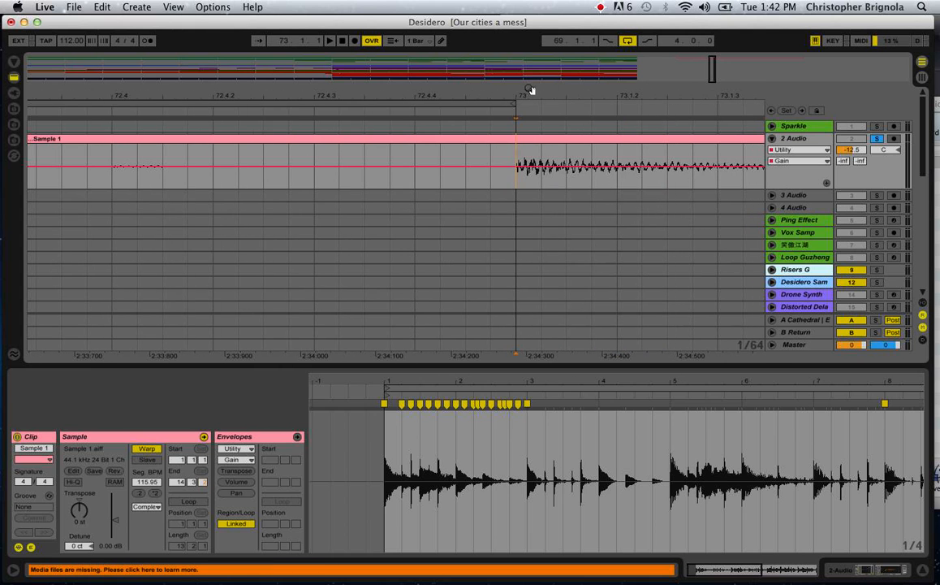
drag(529, 89, 516, 36)
scroll(470, 190, left, 3)
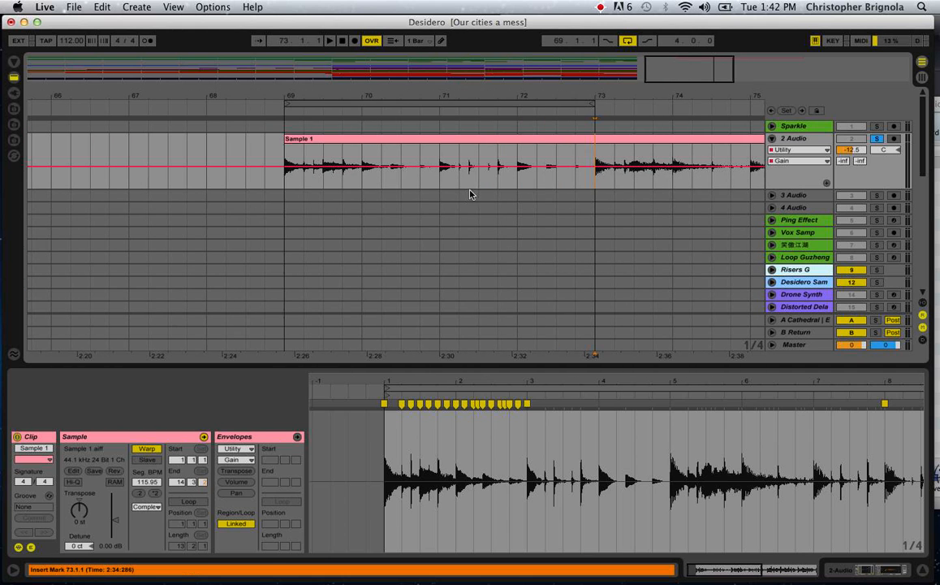
click(434, 144)
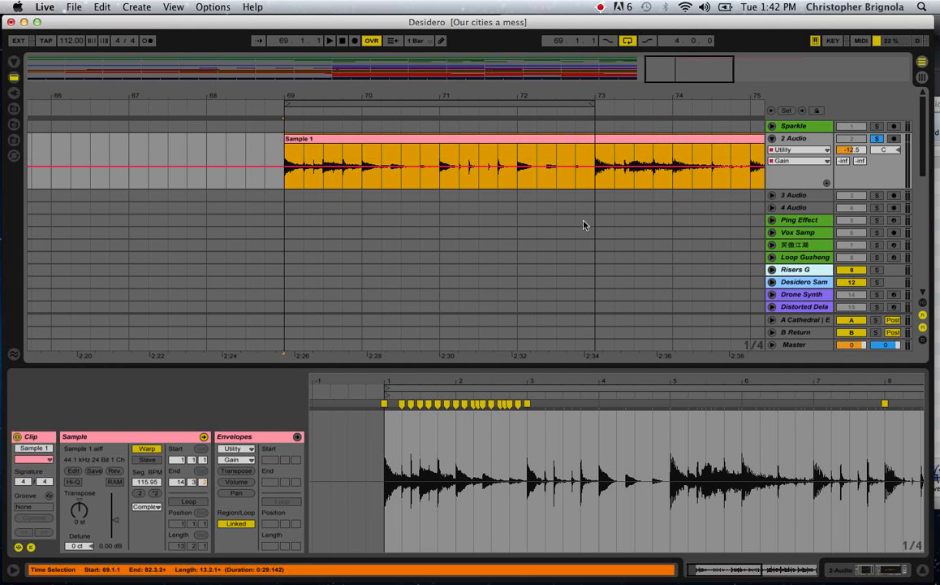
click(594, 187)
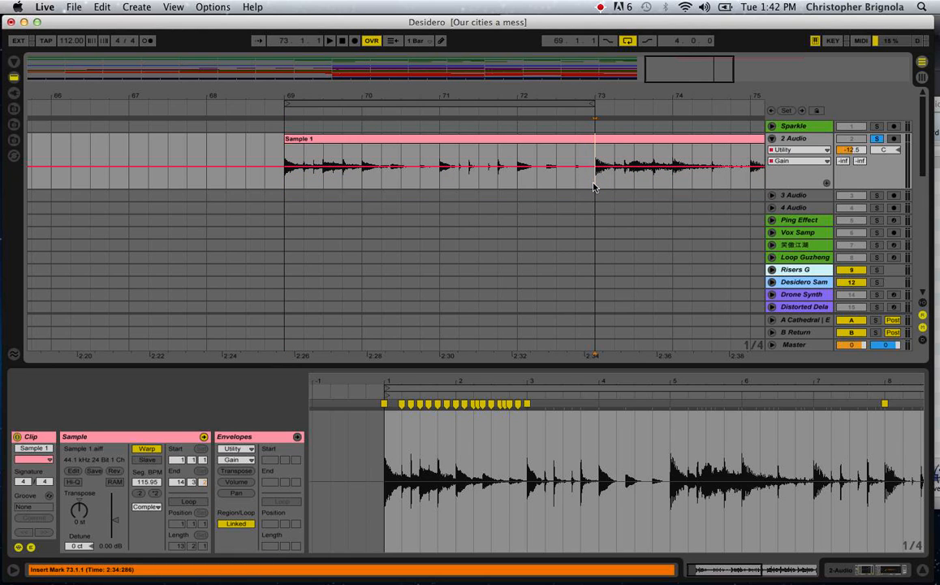
key(super+e)
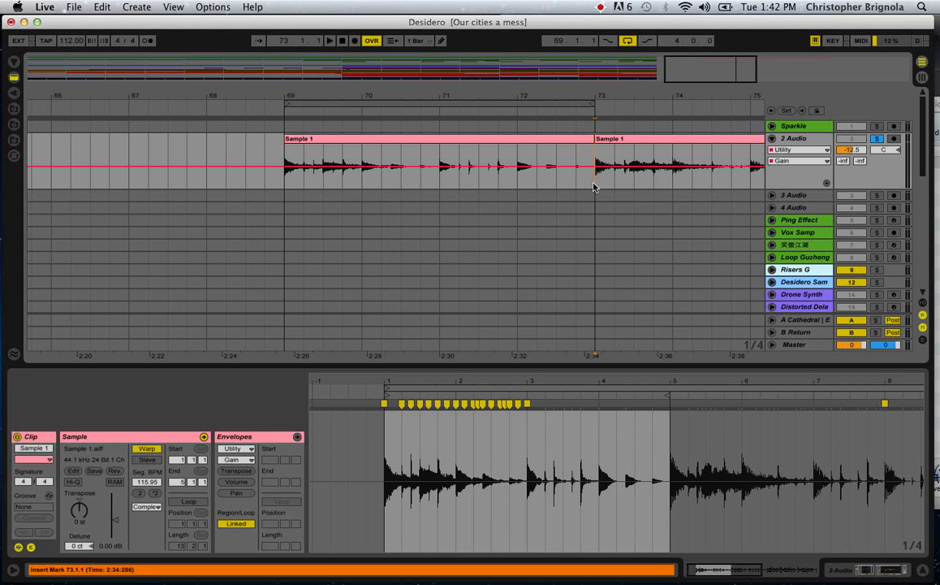
- Move the rest of Sample 1 to 81.1.1 and fill the gap with copies of the four-bar clip at 73.1.1 and 77.1.1
click(525, 150)
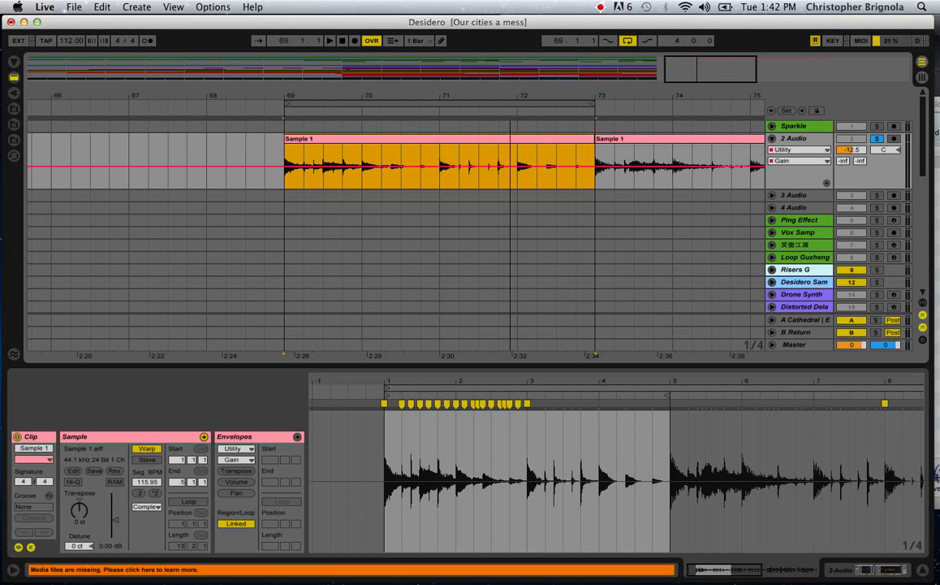
drag(510, 96, 510, 52)
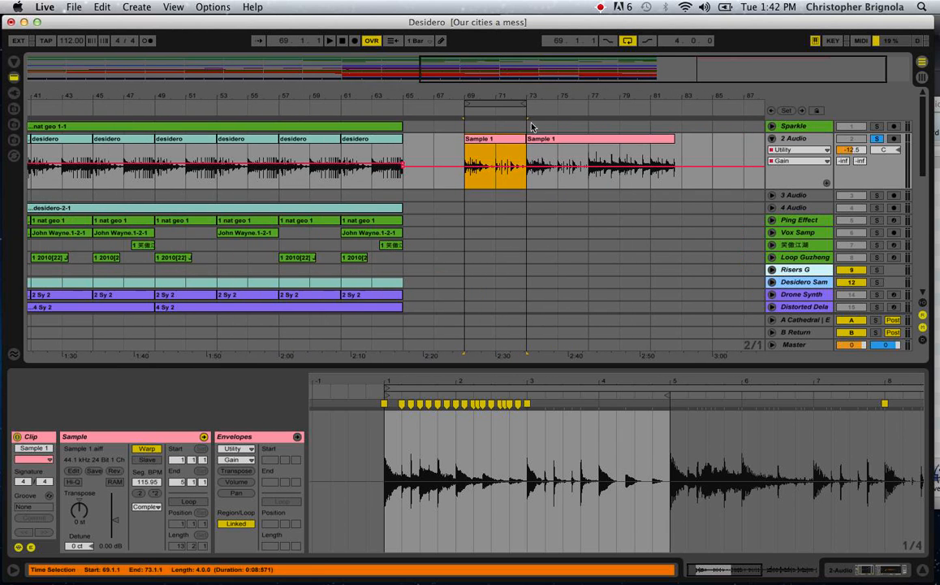
click(529, 182)
drag(549, 139, 663, 144)
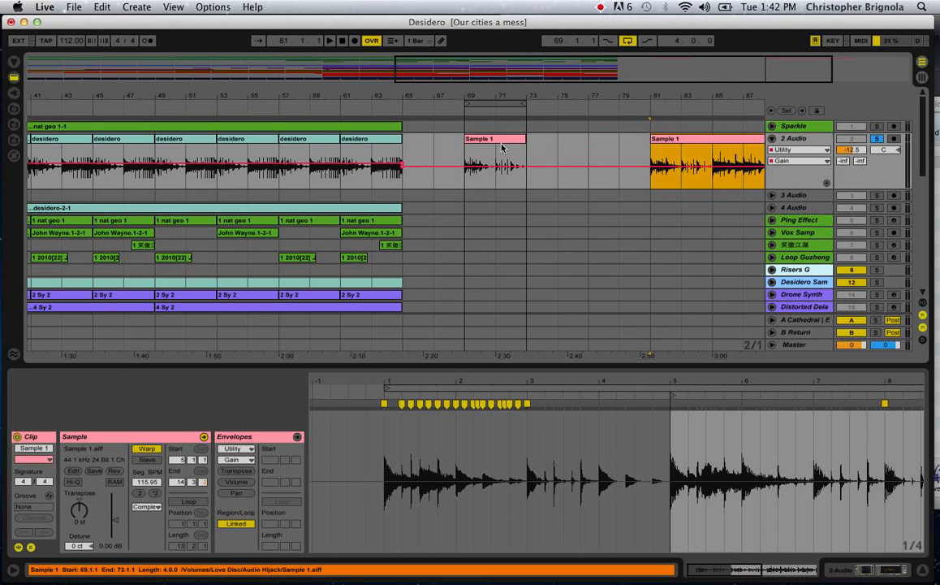
click(501, 147)
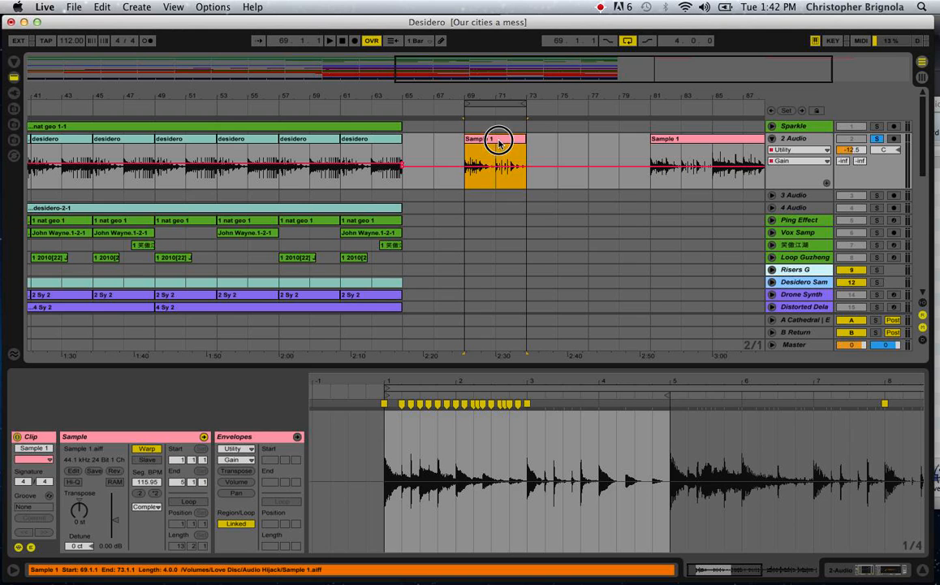
drag(498, 141, 593, 142)
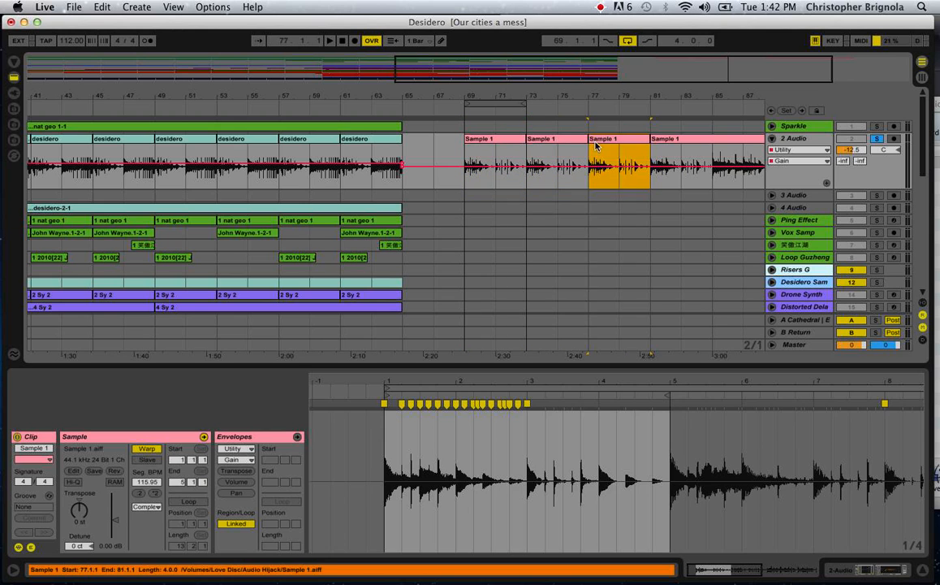
- Extend the arrangement loop to 12 bars and play the repeated clips from 69.1.1
drag(526, 106, 649, 105)
click(464, 185)
key(space)
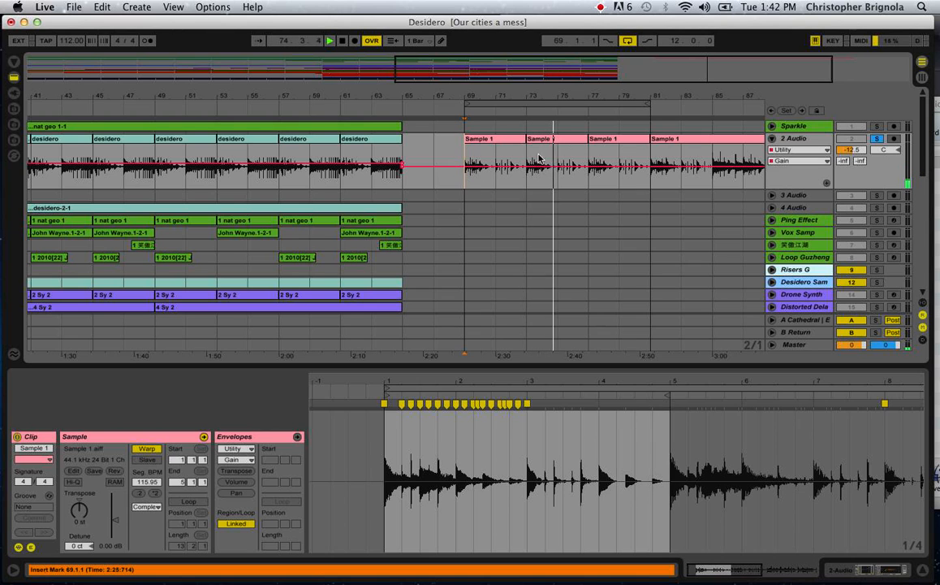
- Examine the consecutive four-bar desidero clips at the start of the 2 Audio track
scroll(660, 157, left, 10)
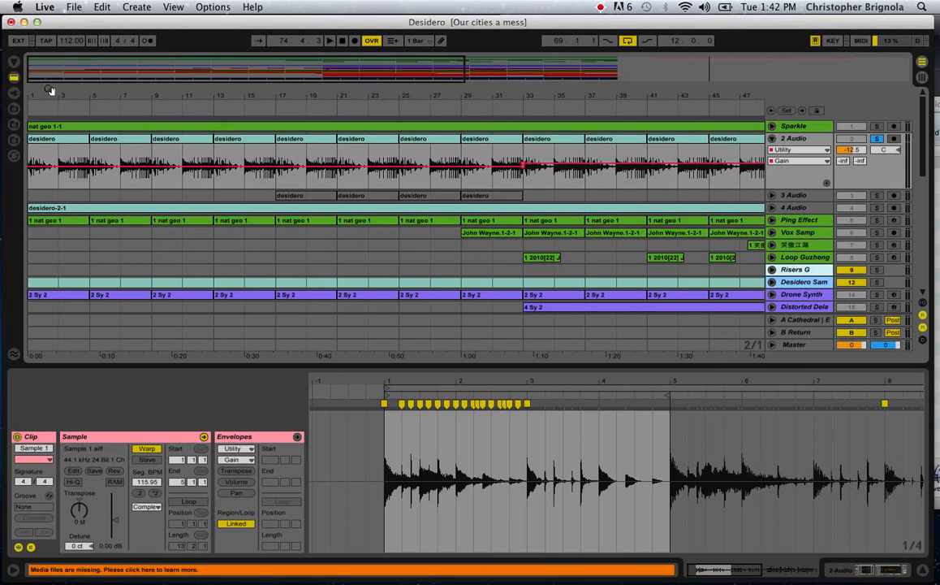
drag(50, 90, 49, 110)
scroll(57, 127, left, 2)
scroll(39, 166, down, 1)
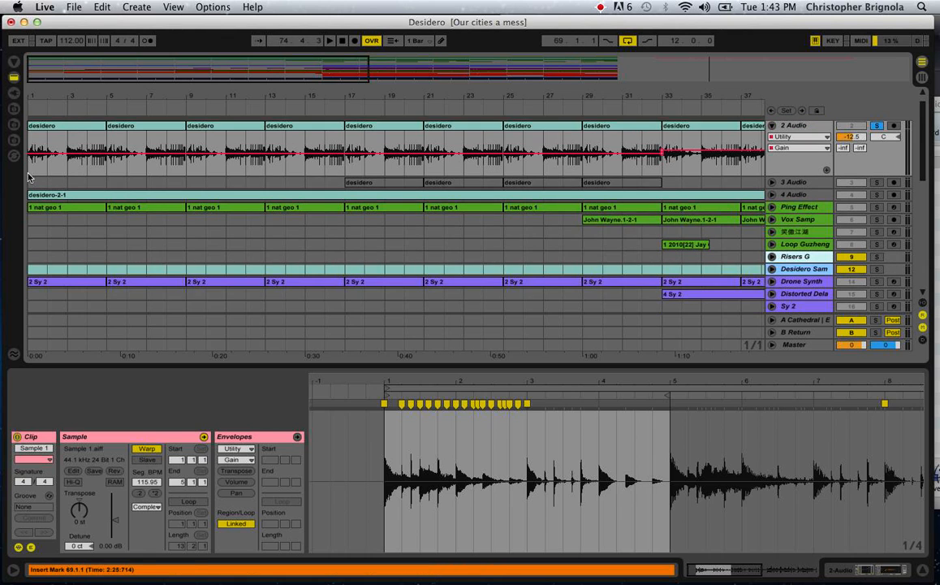
click(29, 176)
click(97, 128)
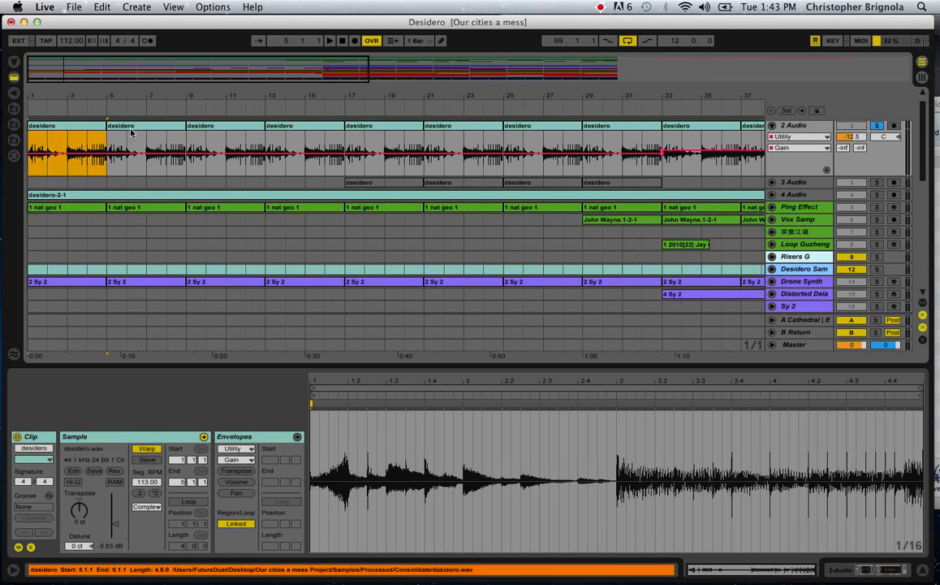
click(130, 132)
click(207, 132)
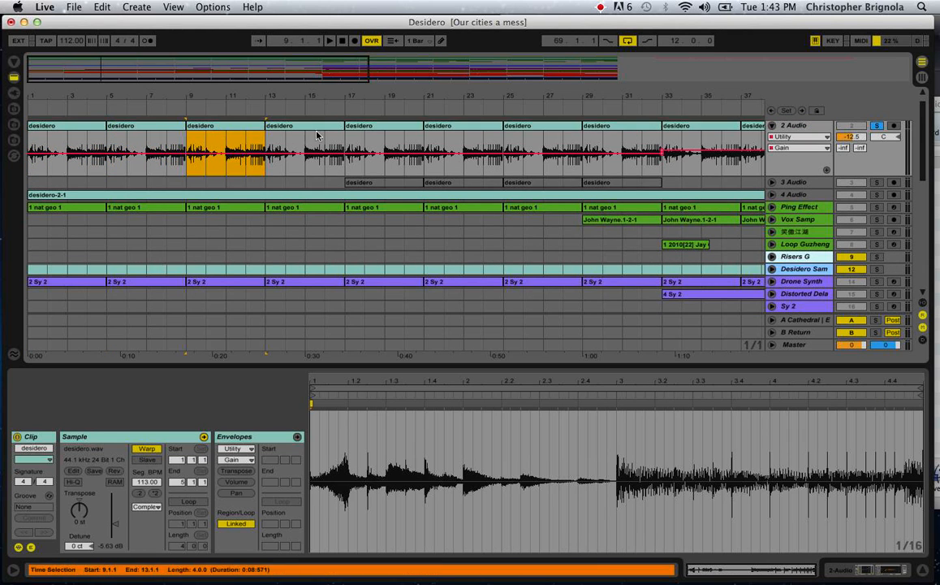
- Select bars 15.1.1 to 17.1.1 on the 2 Audio track, and select the Sample 1 clip at 81.1.1 for comparison
click(306, 174)
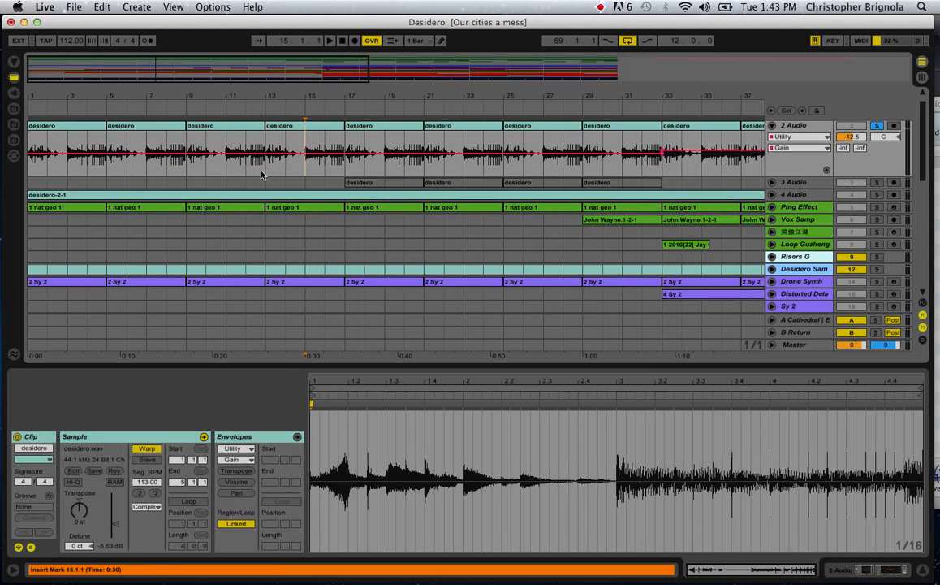
drag(261, 175, 340, 173)
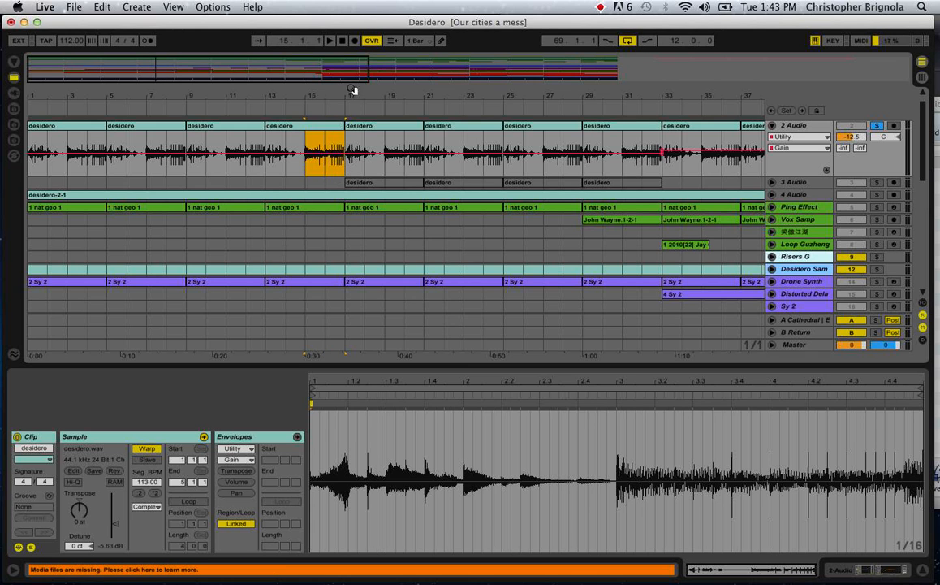
drag(355, 95, 172, 99)
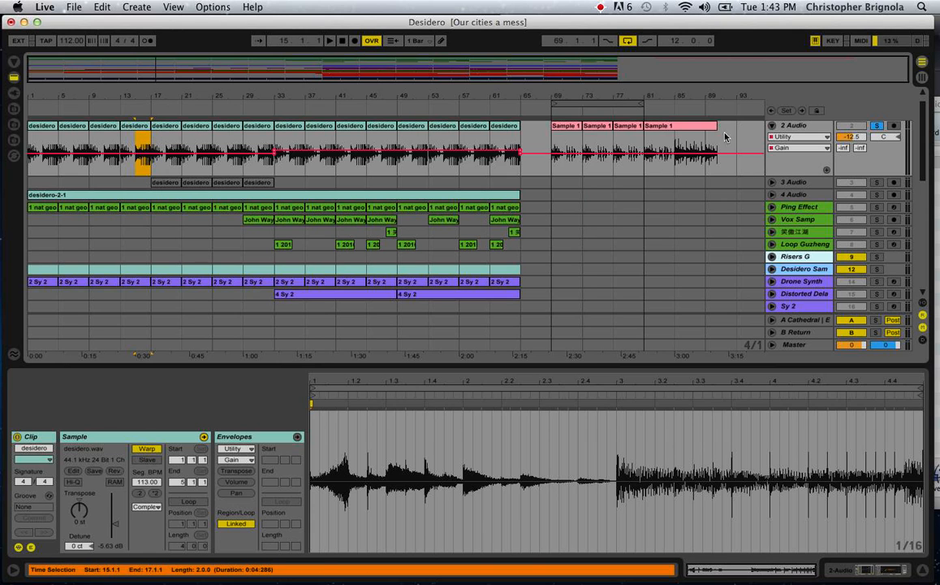
click(702, 130)
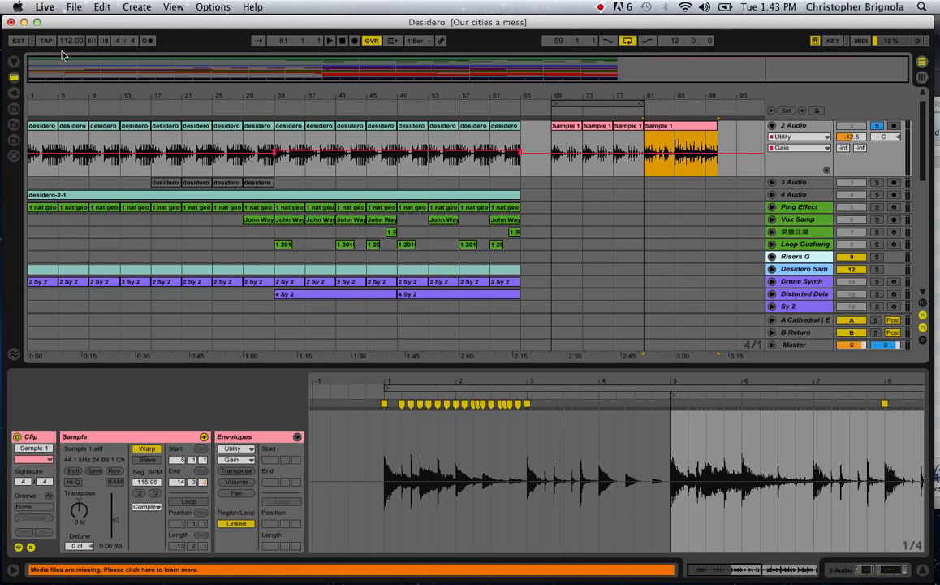
- Play the finished song arrangement from its beginning at 1.1.1
drag(53, 89, 116, 177)
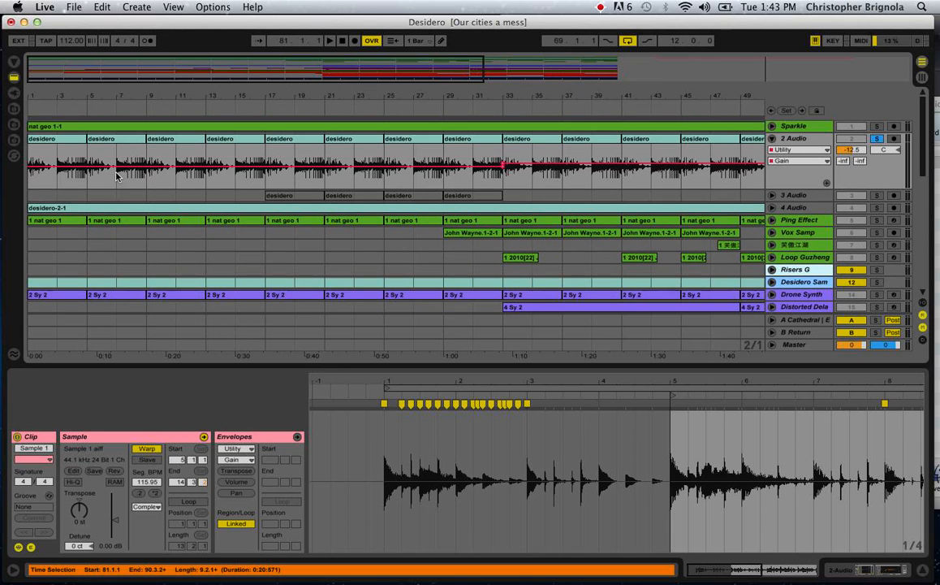
click(28, 192)
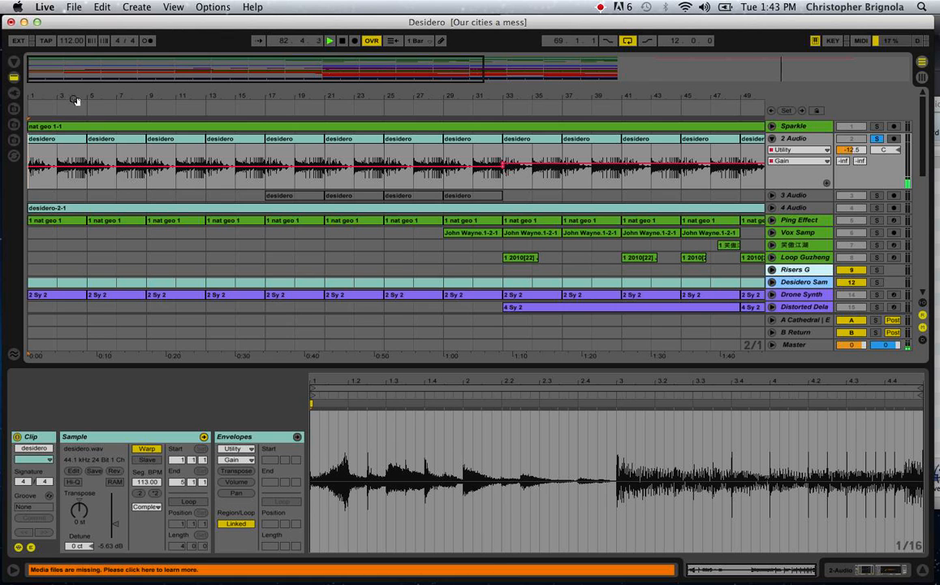
drag(76, 98, 77, 79)
key(space)
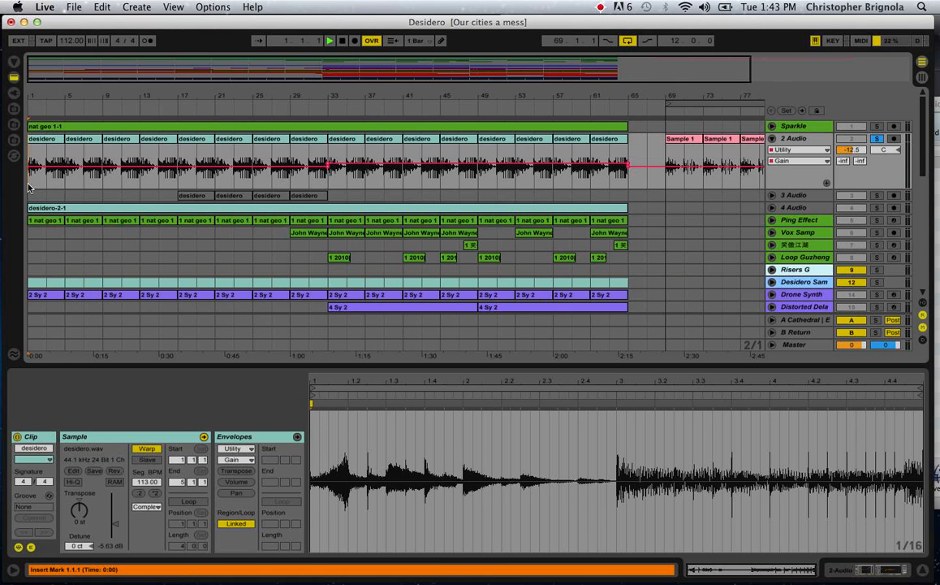
- Audition the first desidero clip on the 2 Audio track in sections, playing from 3.1.1 and from 4.1.1
drag(39, 75, 39, 89)
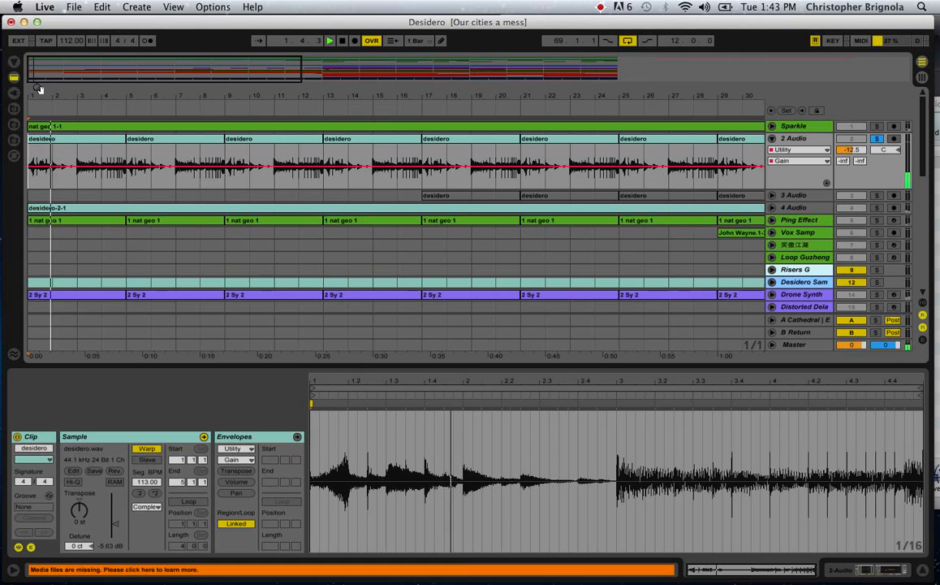
key(space)
click(127, 183)
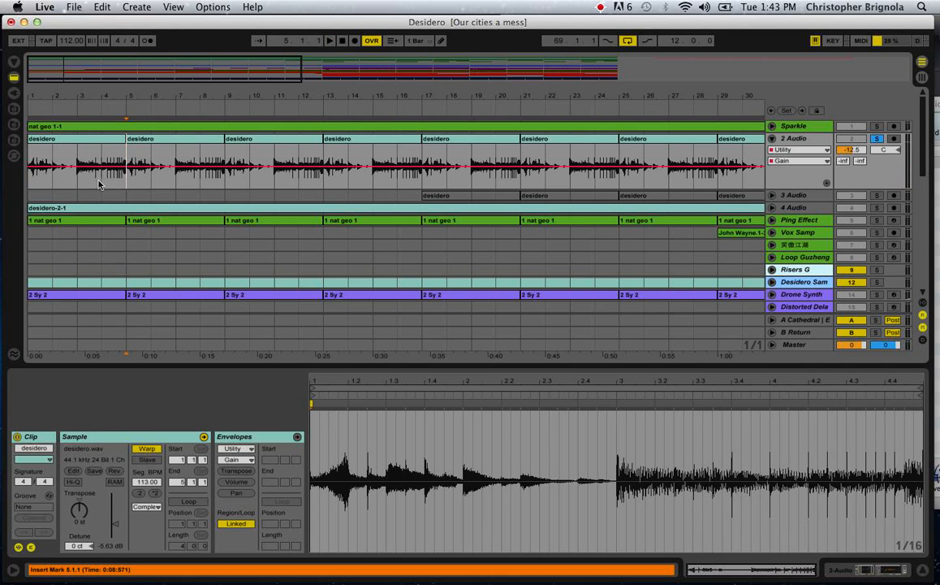
key(space)
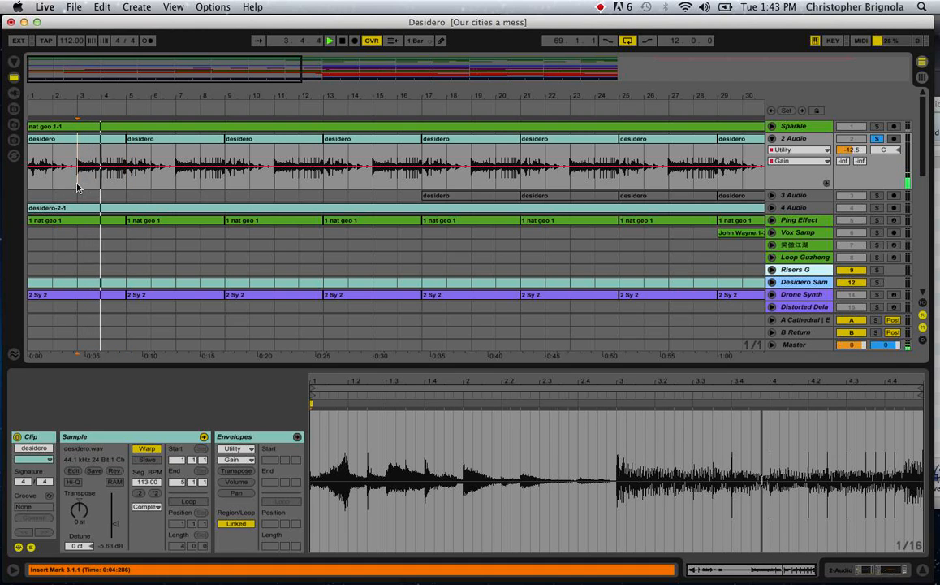
click(101, 189)
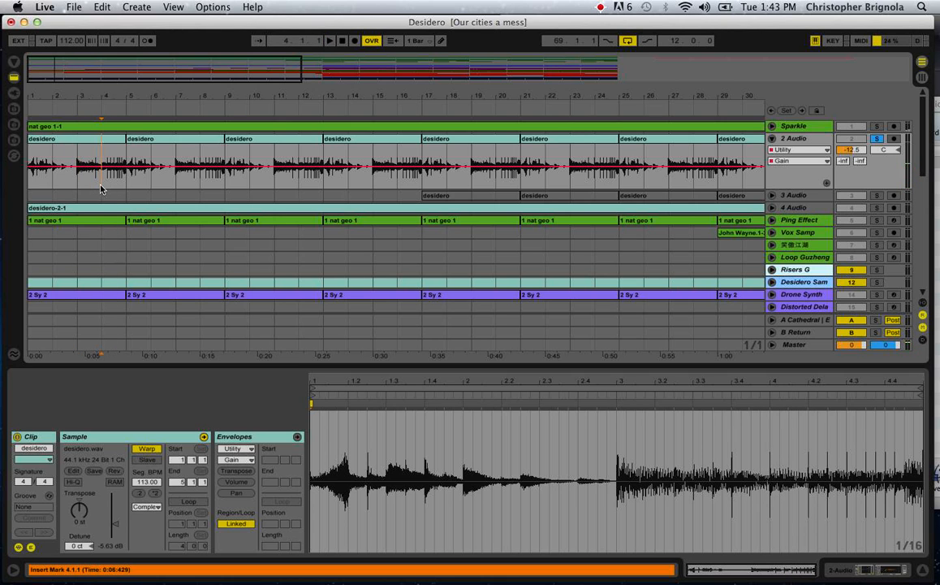
key(space)
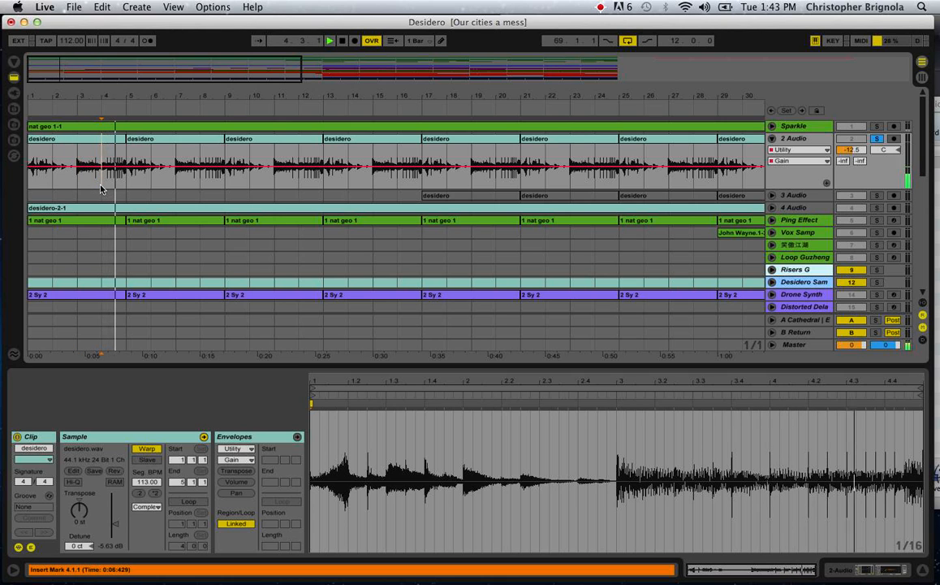
key(space)
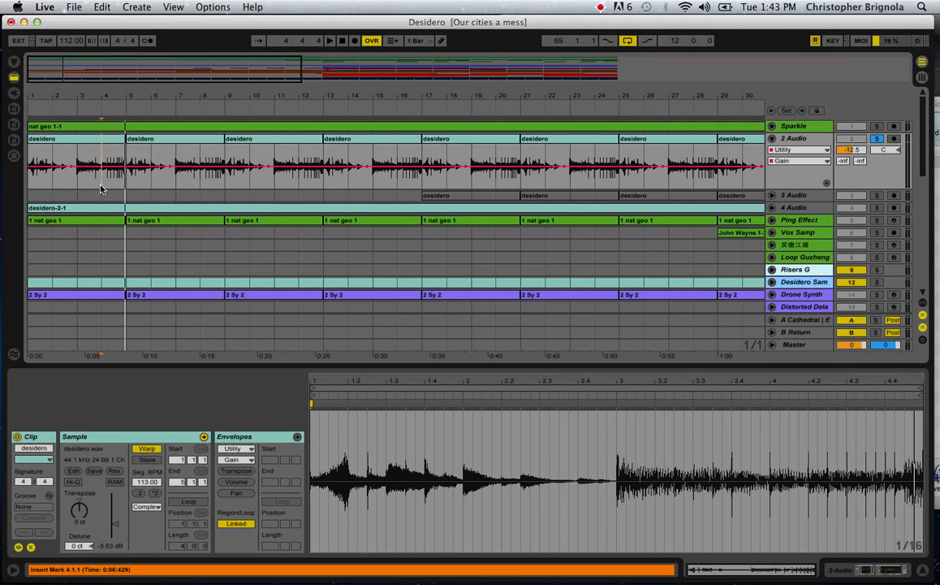
- Play the first desidero clip from 1.1.1, and play the repeated clip from 5.1.1 to compare them
click(28, 185)
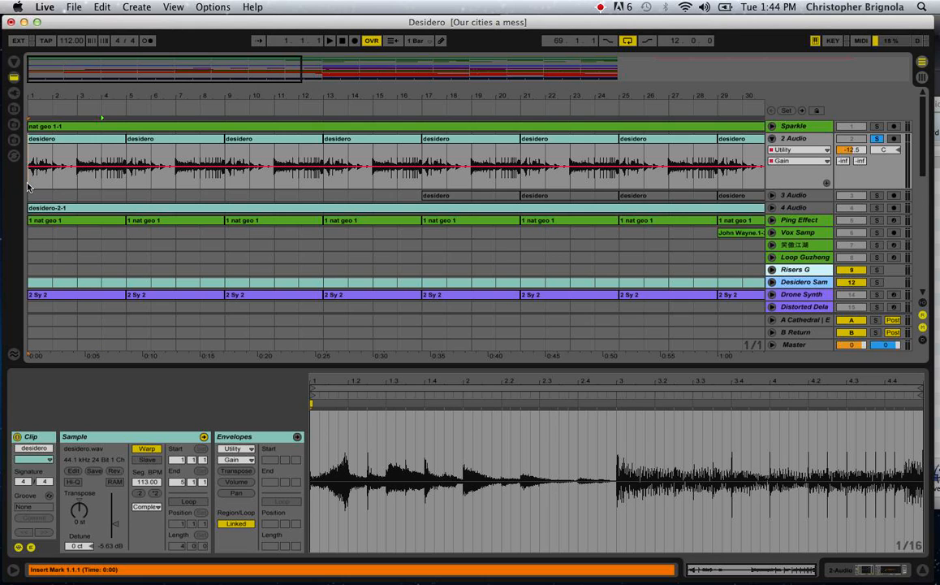
key(space)
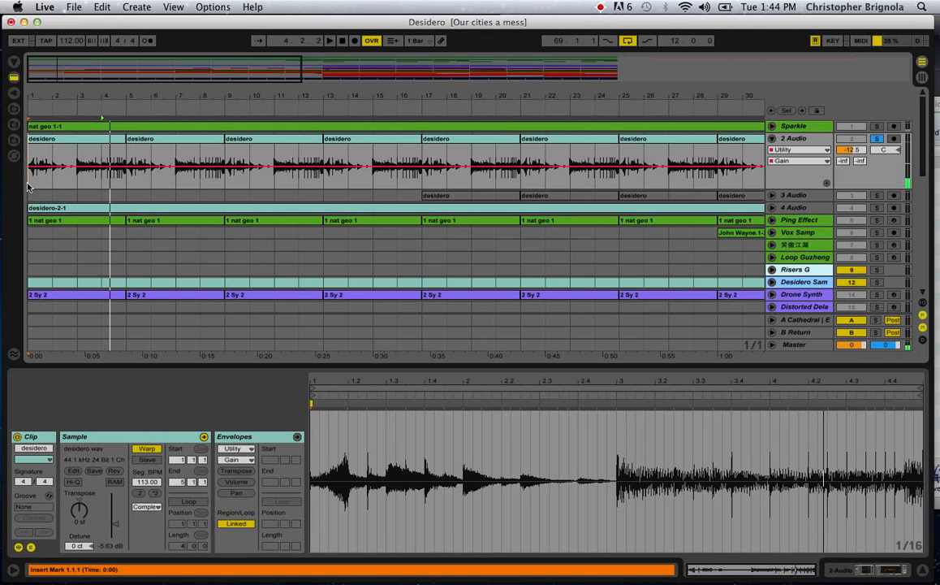
key(space)
click(129, 186)
key(space)
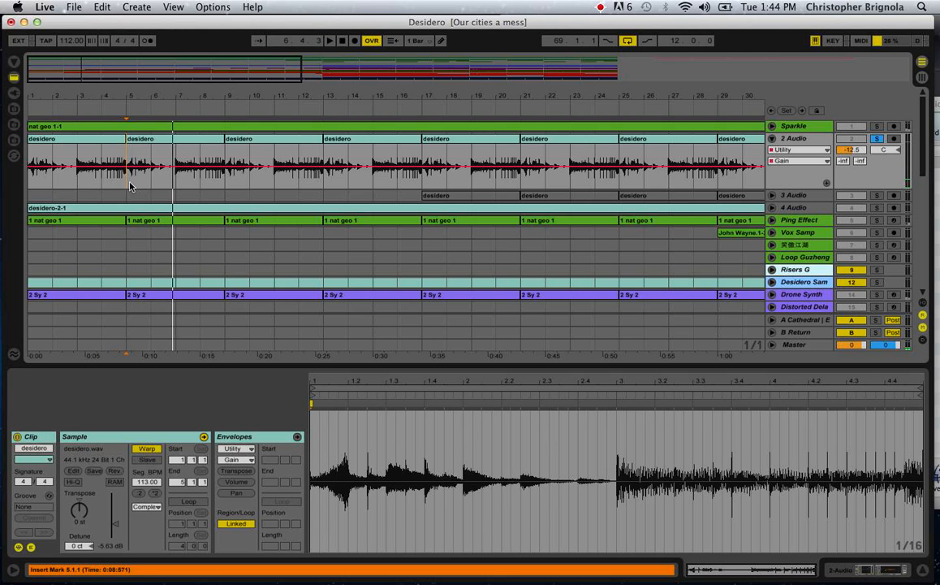
key(space)
- Try cutting the second desidero clip at 5.2.1 and reversing the short slice starting at 5.1.1
drag(135, 98, 163, 60)
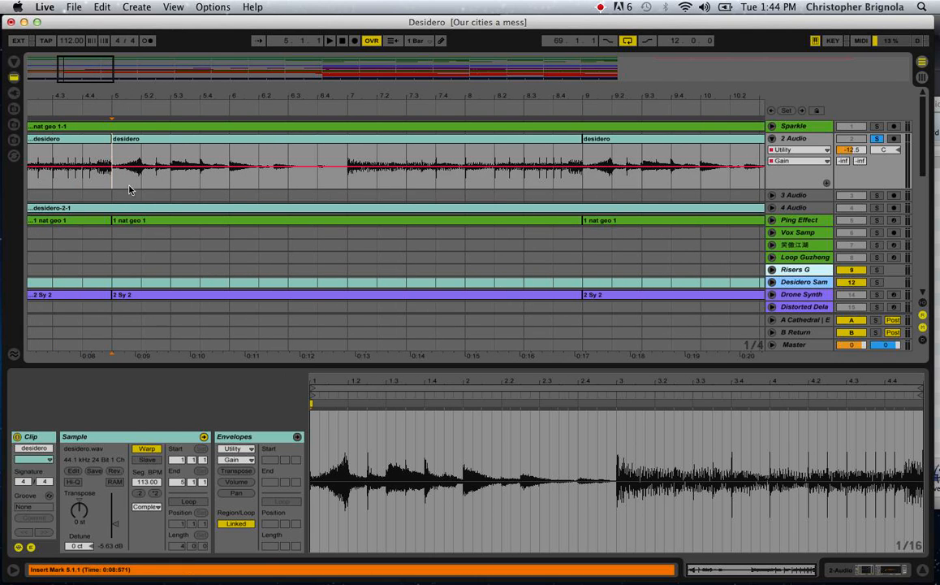
click(137, 188)
key(super+e)
click(124, 141)
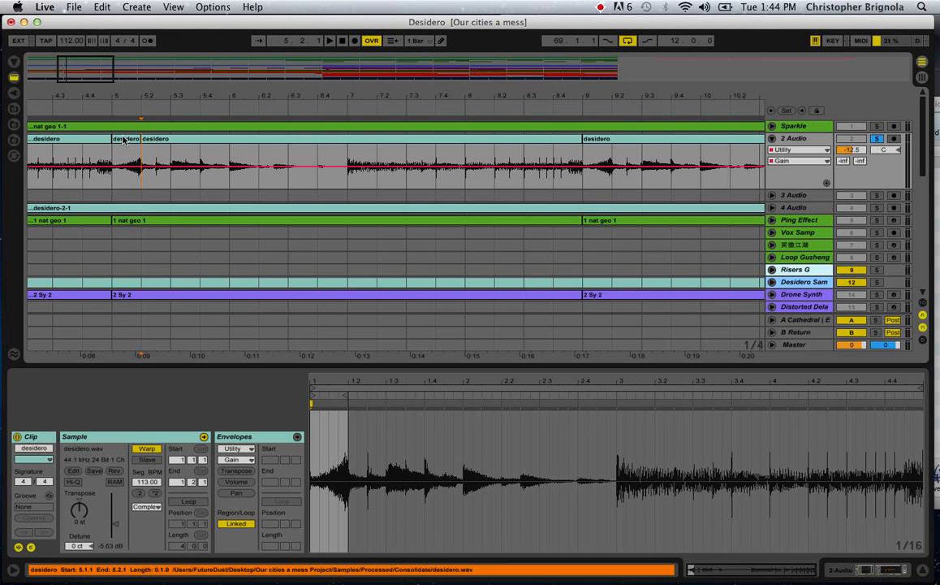
click(114, 474)
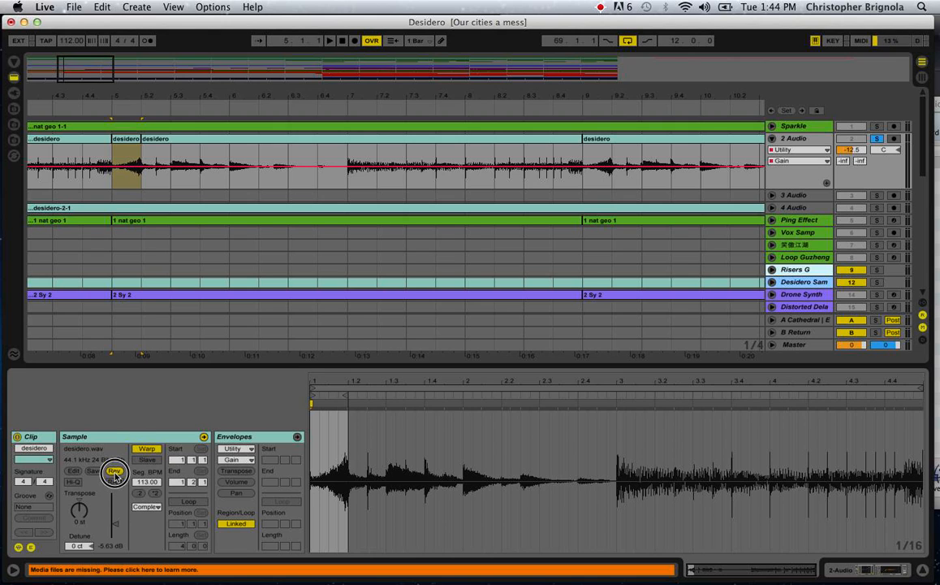
drag(114, 473, 85, 411)
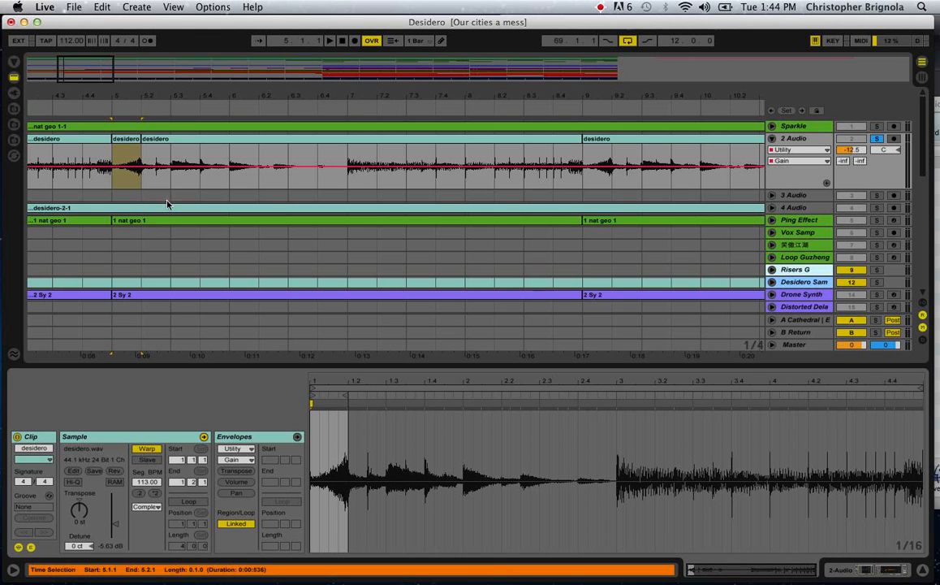
key(super+z)
- Play the Sample 1 clips from 69.1.1 and compare them with the desidero clips from 9.1.1
drag(166, 99, 166, 23)
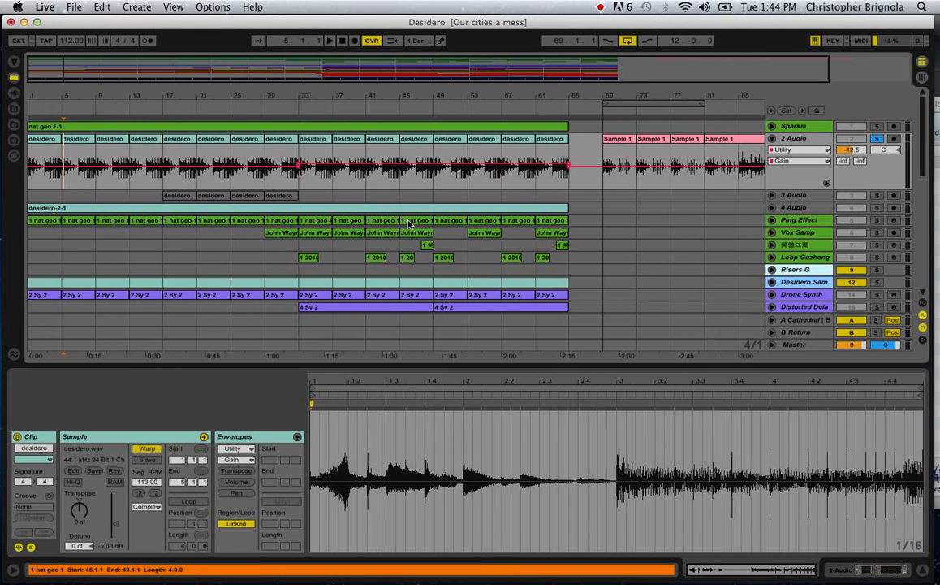
click(603, 185)
key(space)
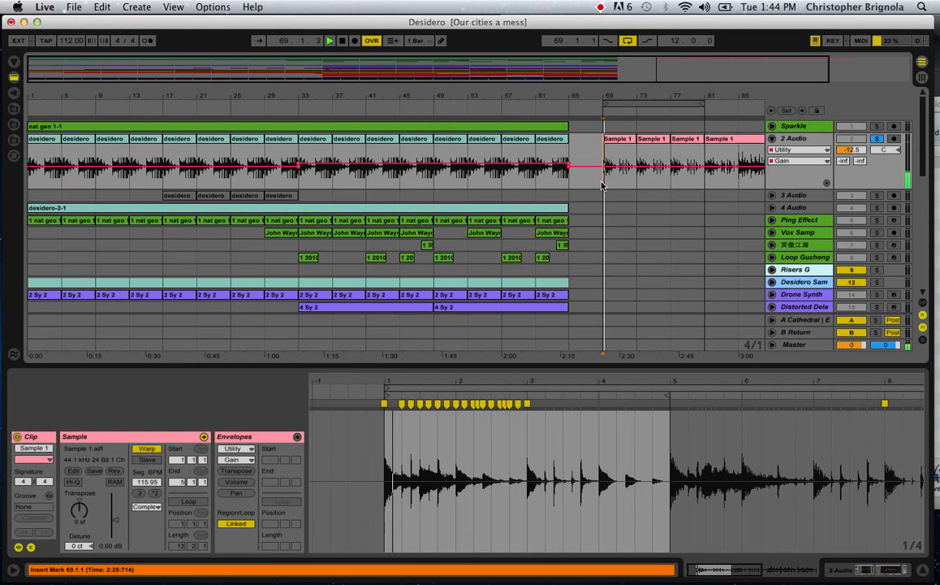
click(98, 187)
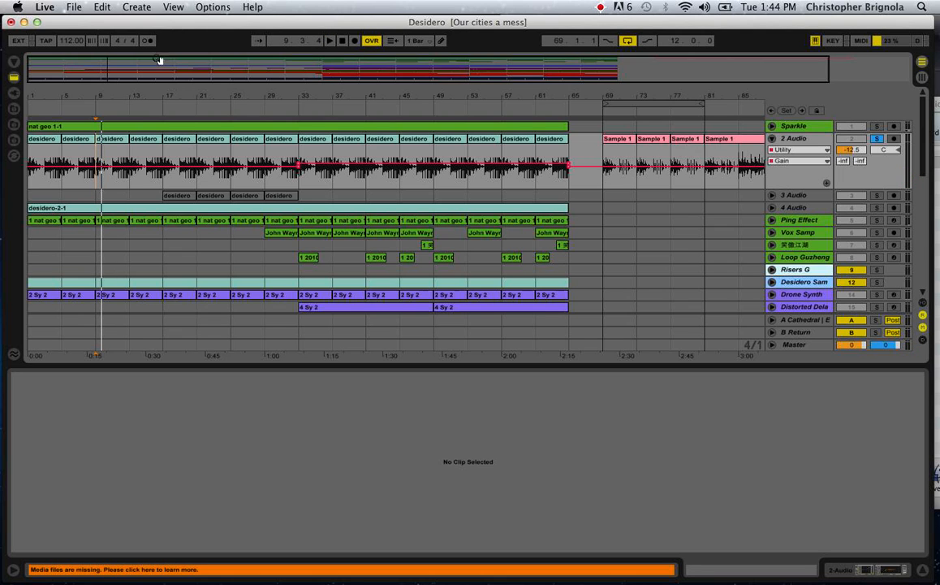
- Turn off solo on the 2 Audio track and examine the song's synth, percussion and drum tracks down to Snare
click(877, 139)
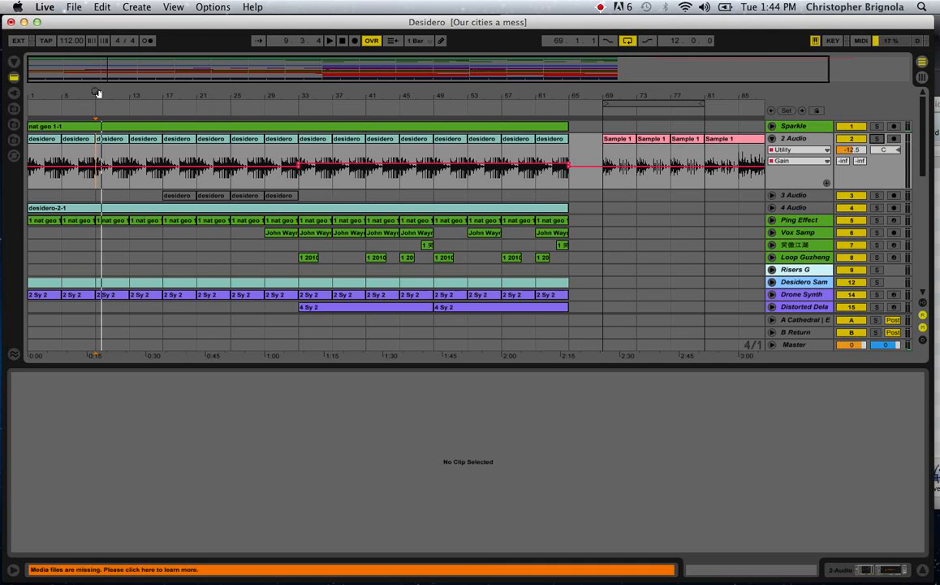
click(816, 138)
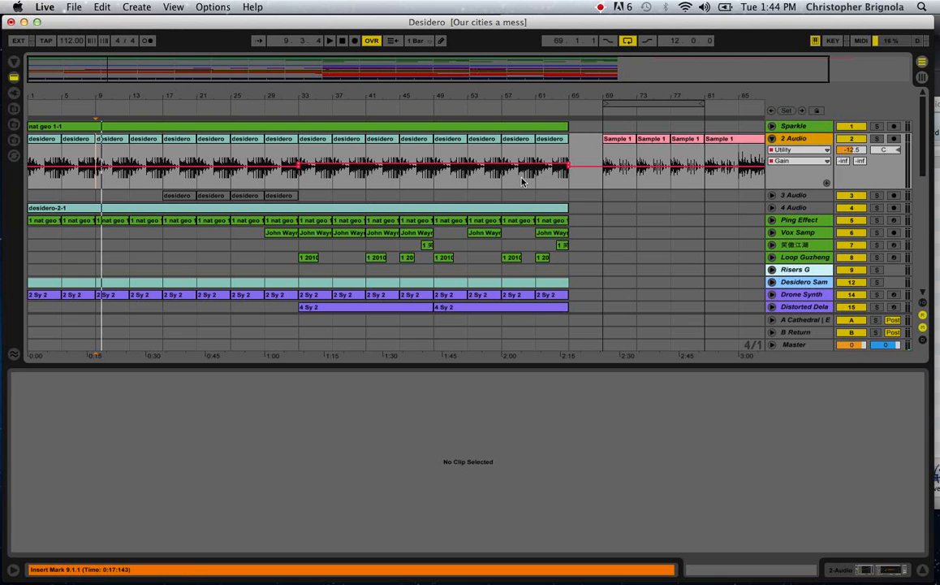
scroll(181, 171, down, 1)
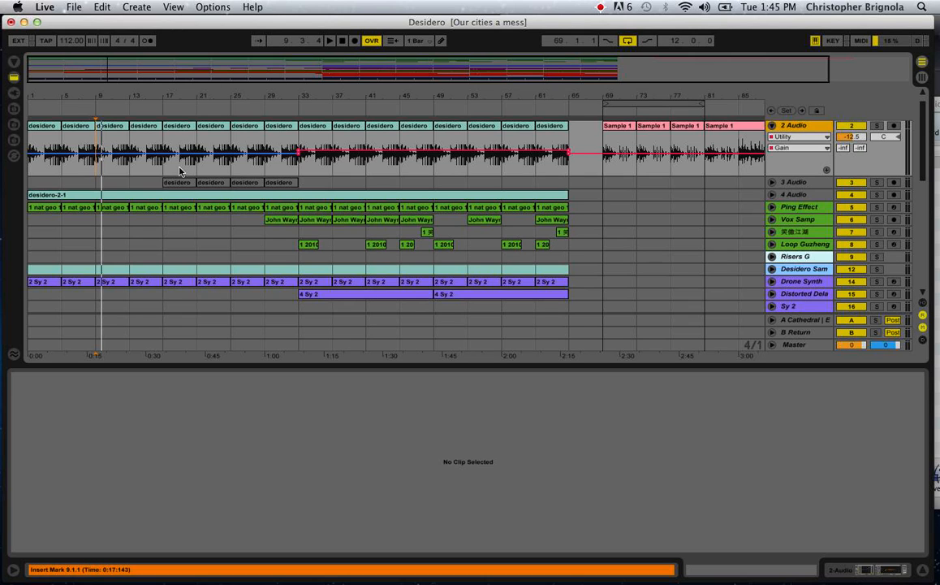
scroll(375, 239, down, 5)
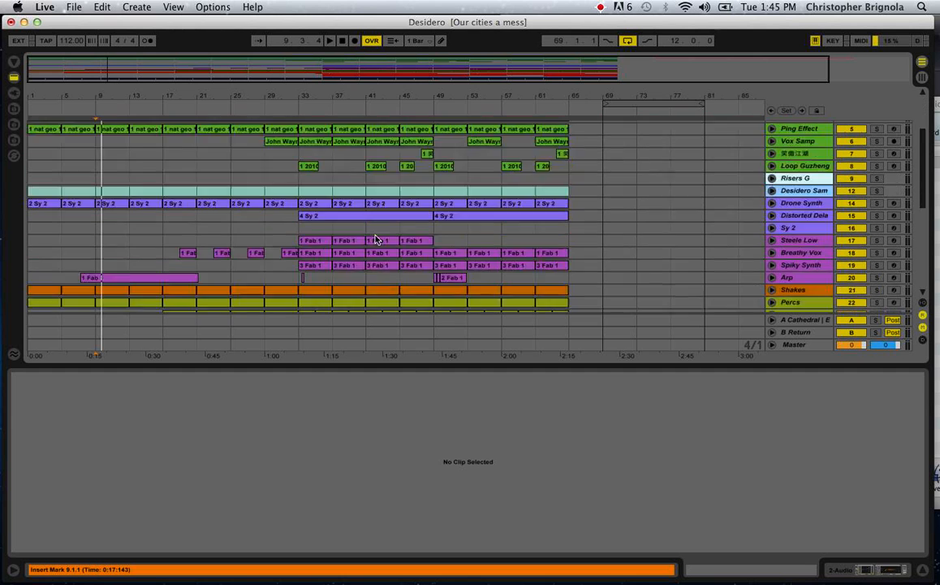
scroll(375, 239, down, 3)
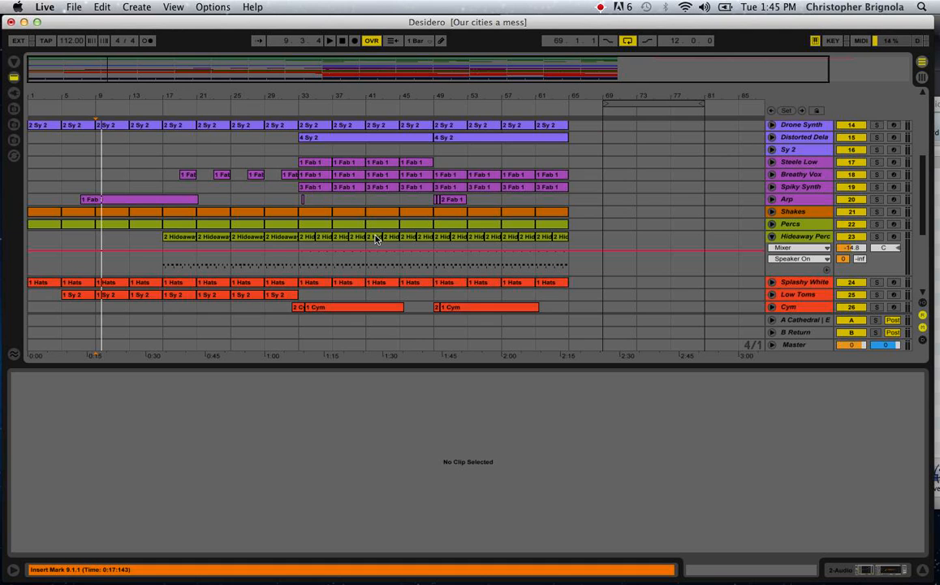
scroll(376, 238, down, 2)
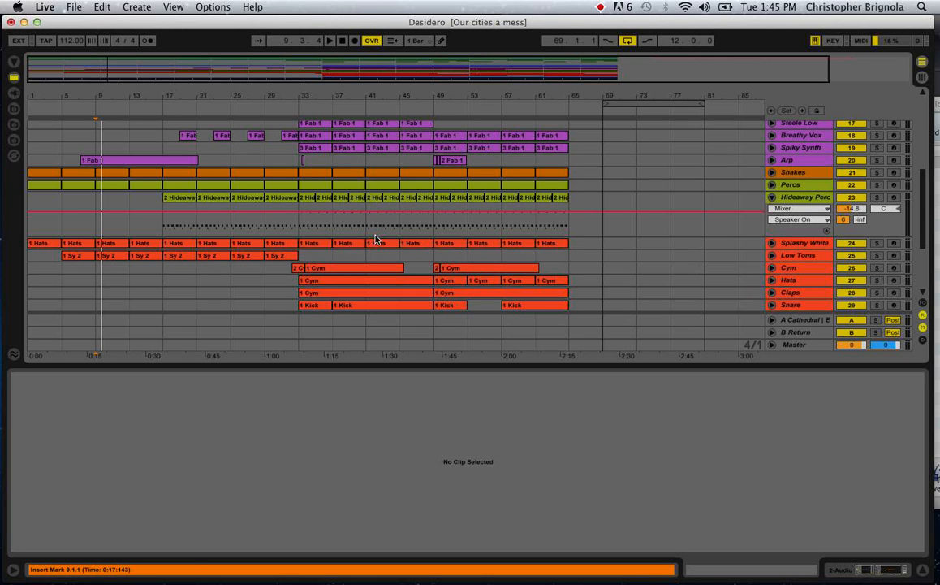
- Unfold the Cym track and shorten the arrangement loop to 8 bars, spanning 69.1.1 to 77.1.1
click(650, 107)
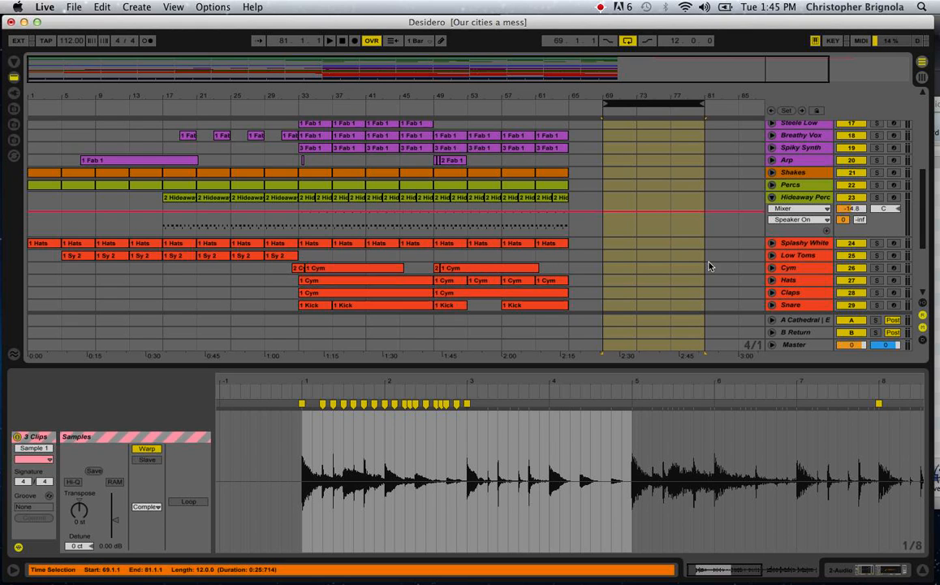
click(772, 256)
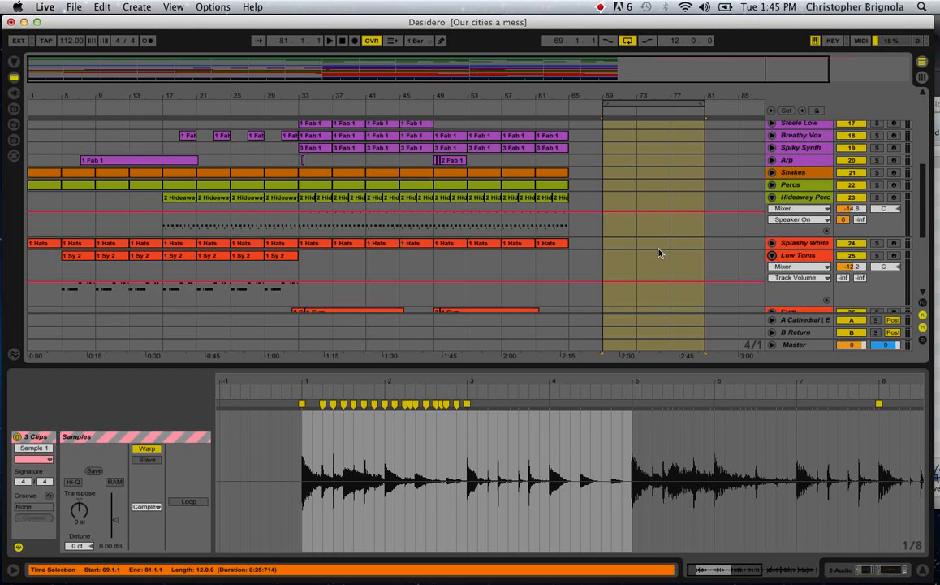
scroll(659, 252, down, 5)
click(773, 177)
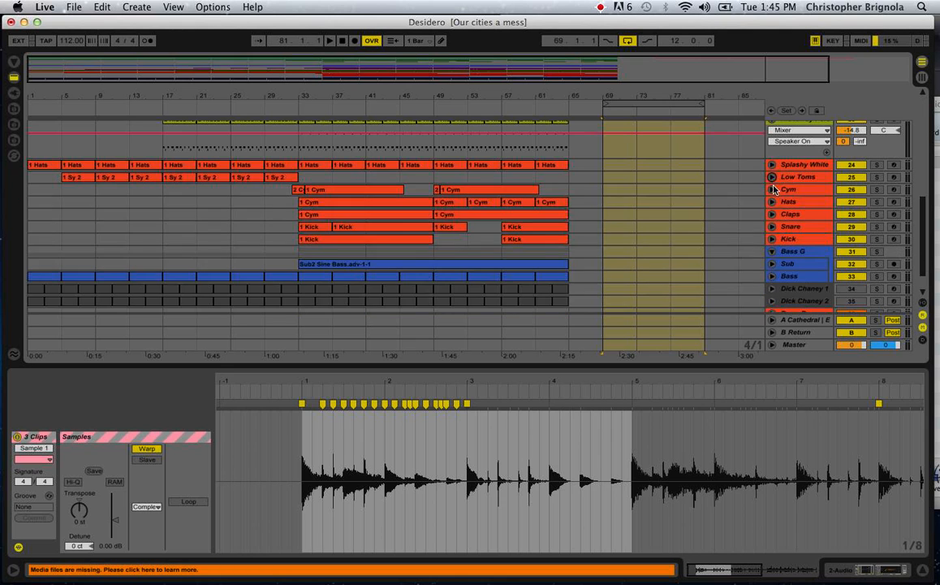
click(772, 189)
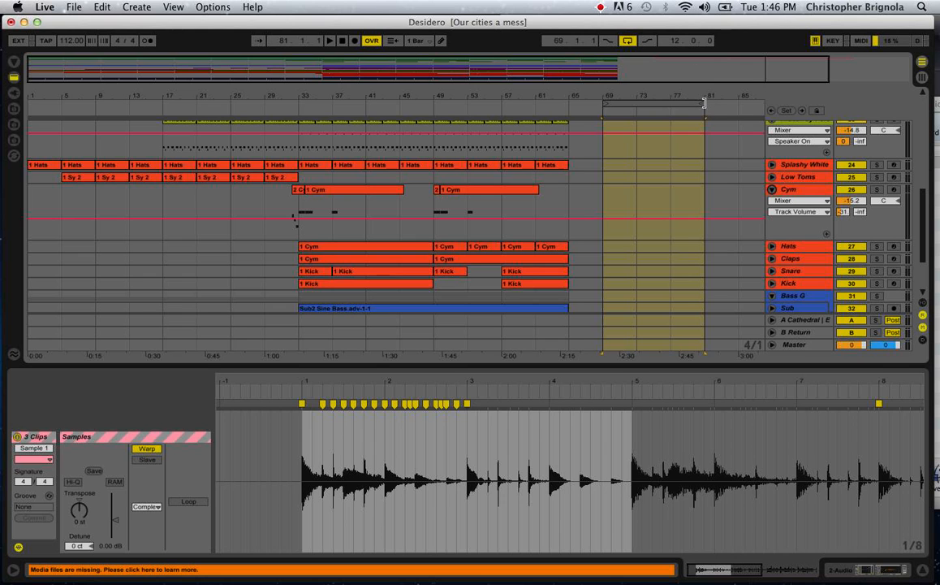
drag(705, 103, 670, 103)
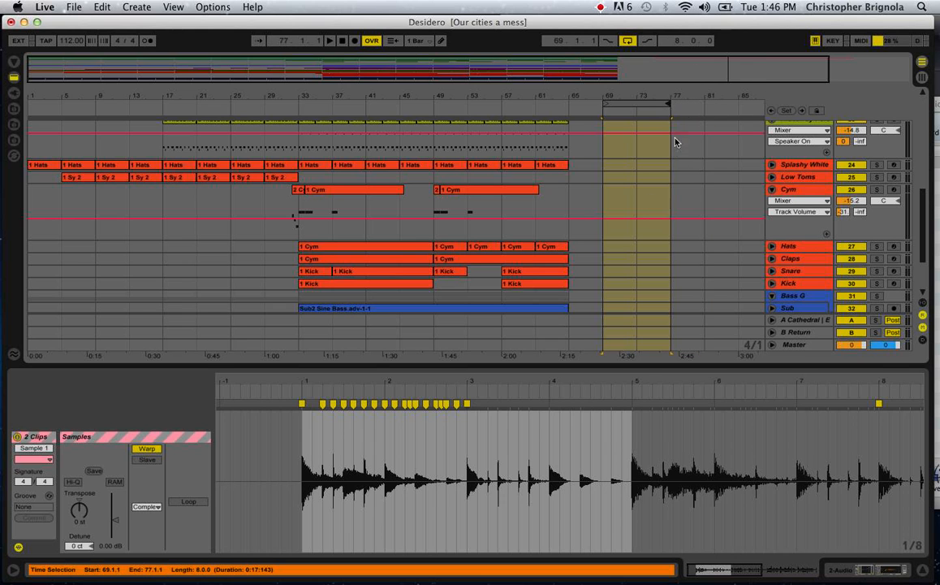
- Solo the 2 Audio track, and switch the solo to the Hideaway Perc track
scroll(569, 174, up, 5)
scroll(590, 195, up, 5)
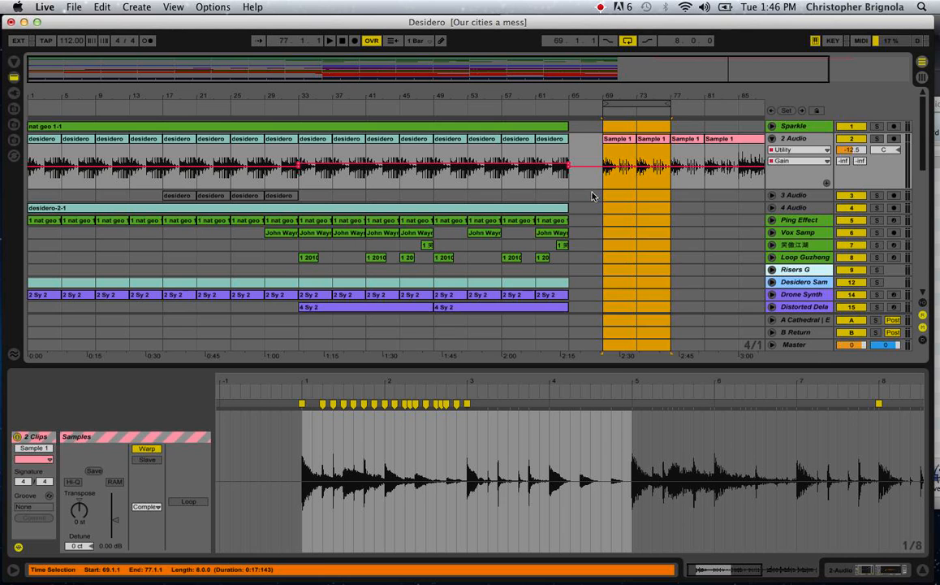
click(878, 139)
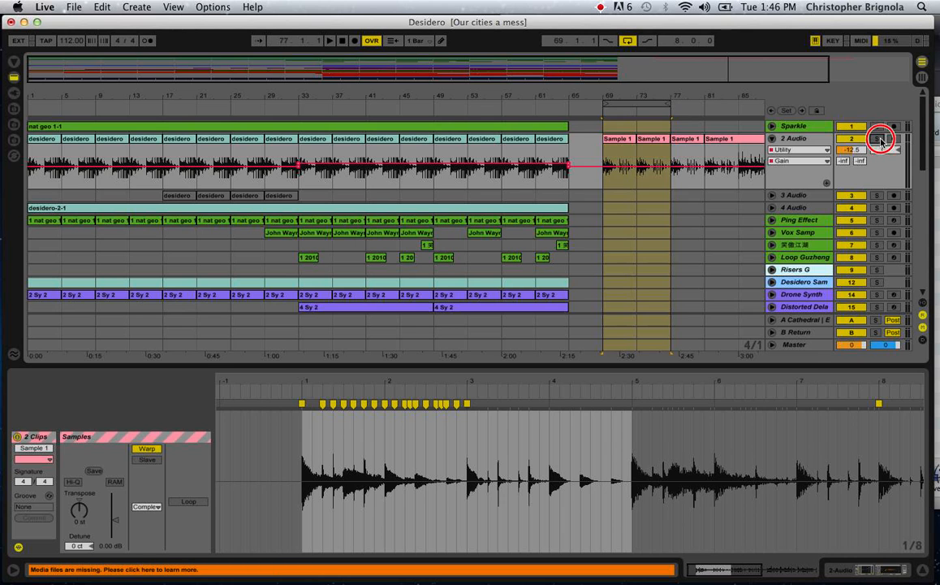
scroll(881, 162, down, 10)
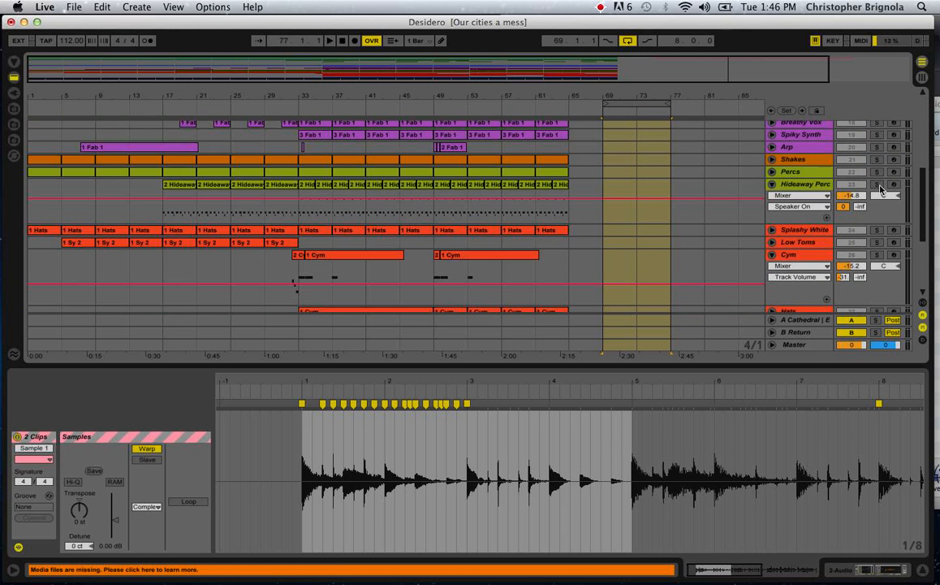
click(878, 185)
- Play the Hideaway Perc track from 33.1.1 and open its two-bar clip there to view the notes
click(297, 220)
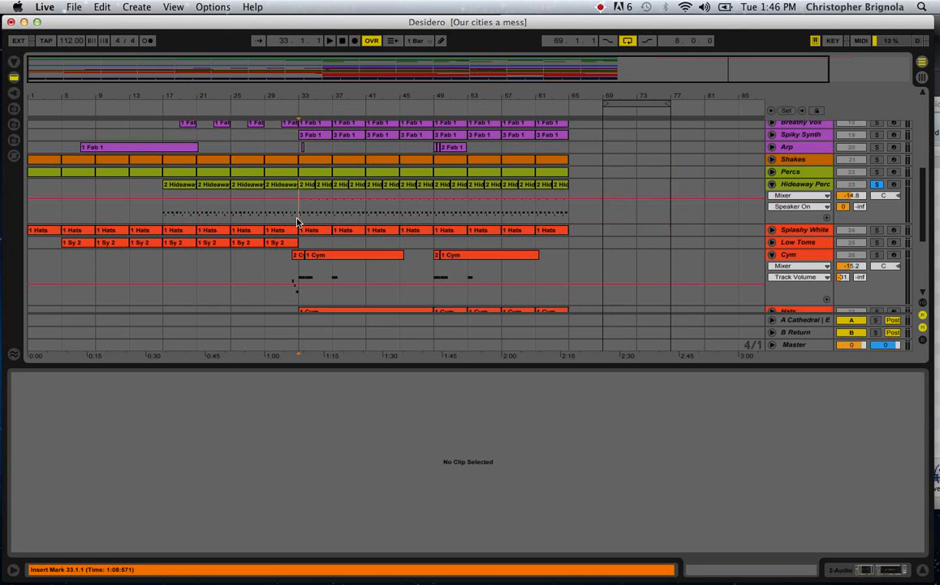
click(297, 220)
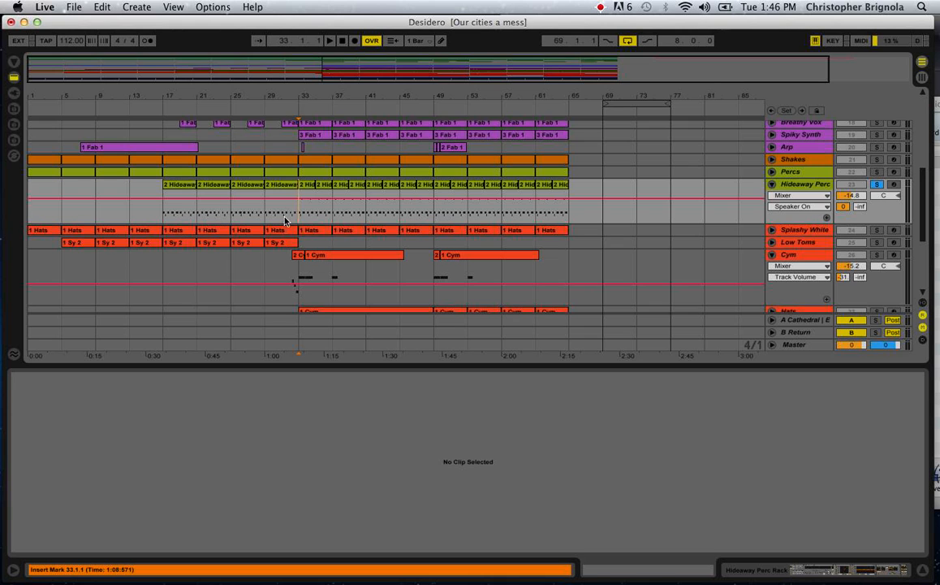
key(space)
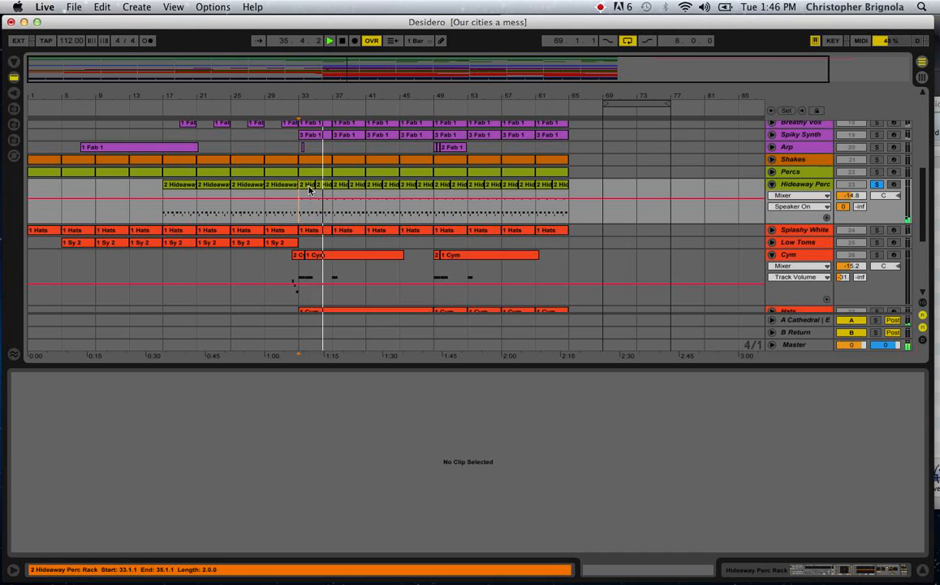
double_click(309, 188)
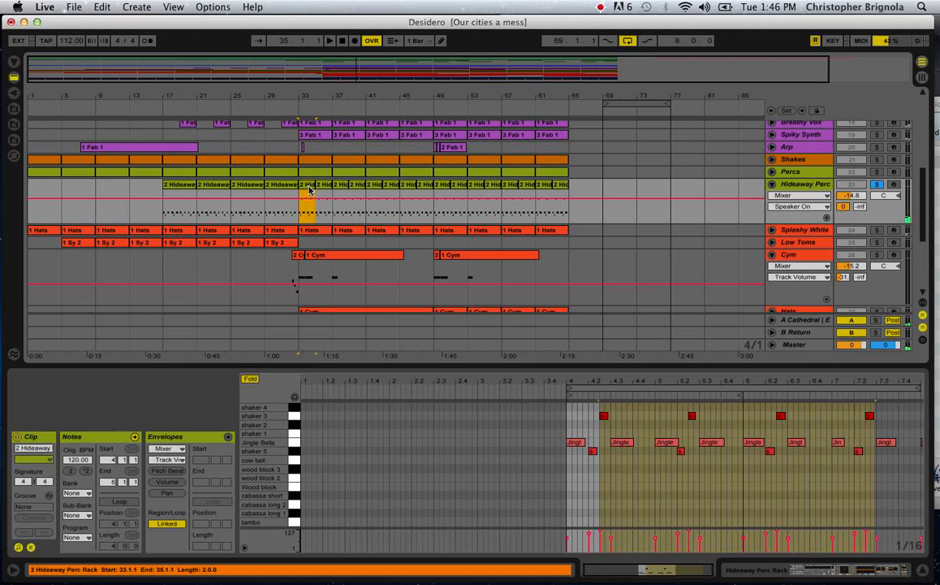
key(space)
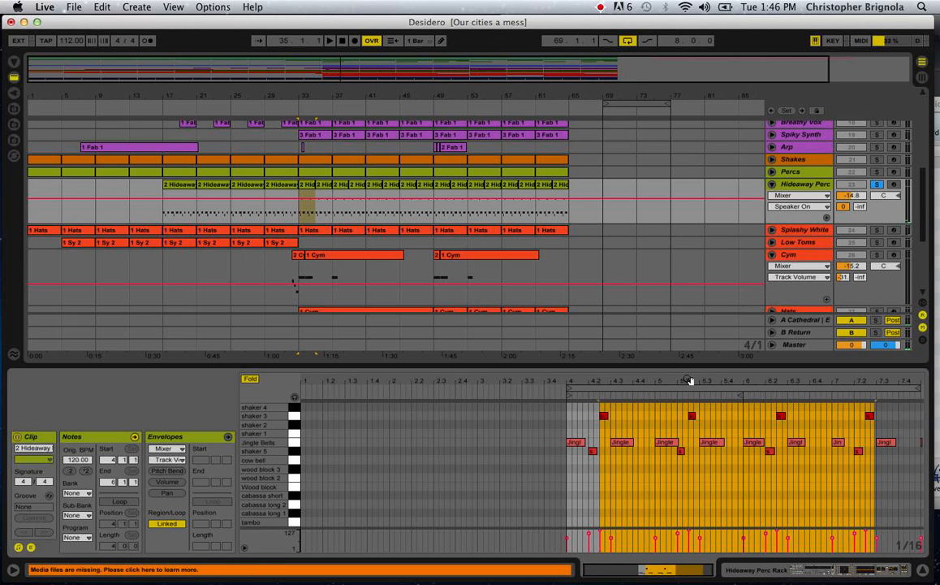
- Turn on note preview in the Hideaway Perc clip and audition its Jingle Bells, shaker 5 and shaker 3 sounds
drag(690, 381, 690, 408)
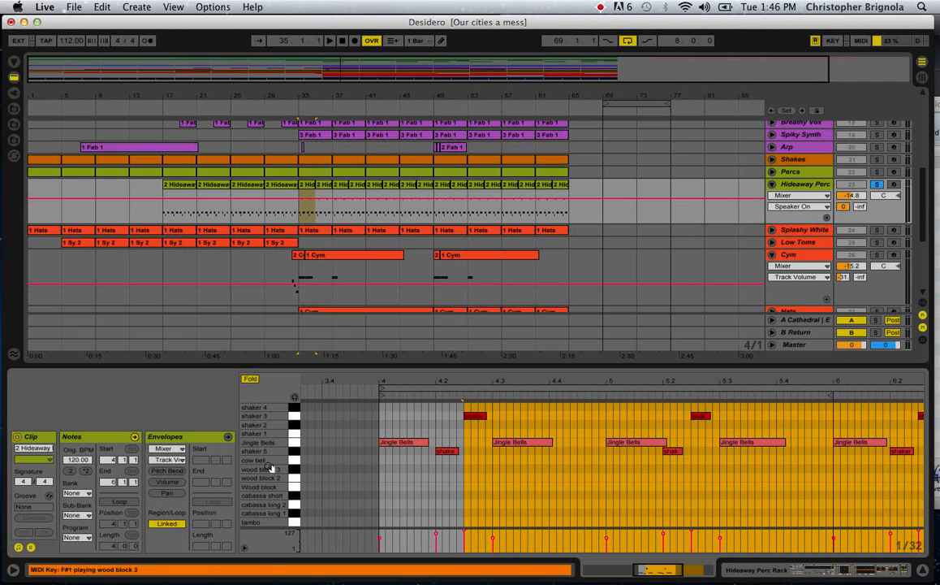
click(295, 397)
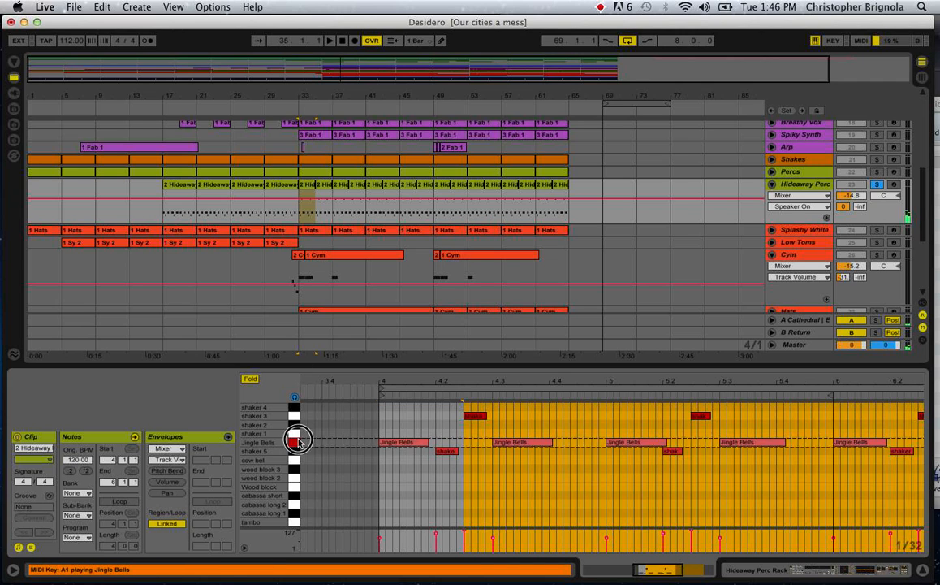
click(296, 462)
click(295, 416)
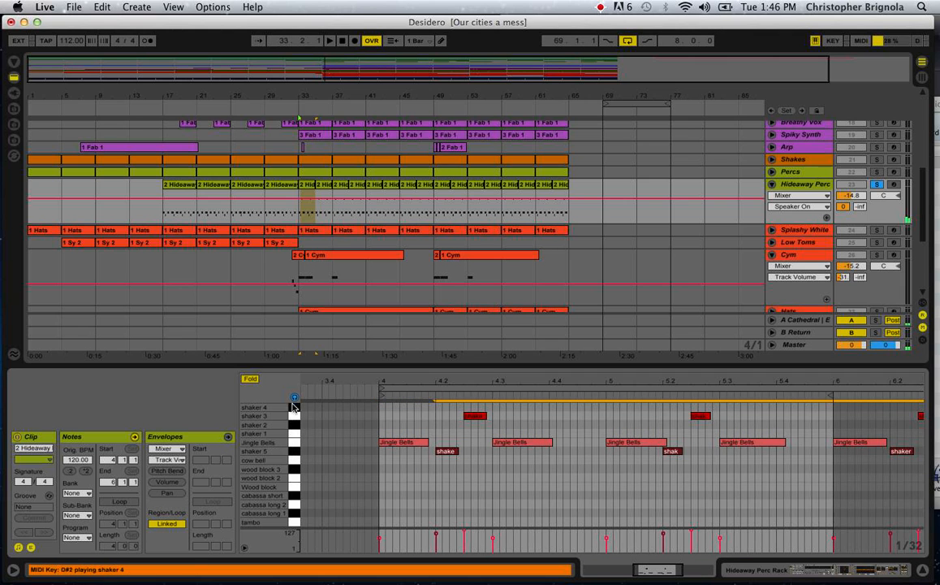
click(295, 417)
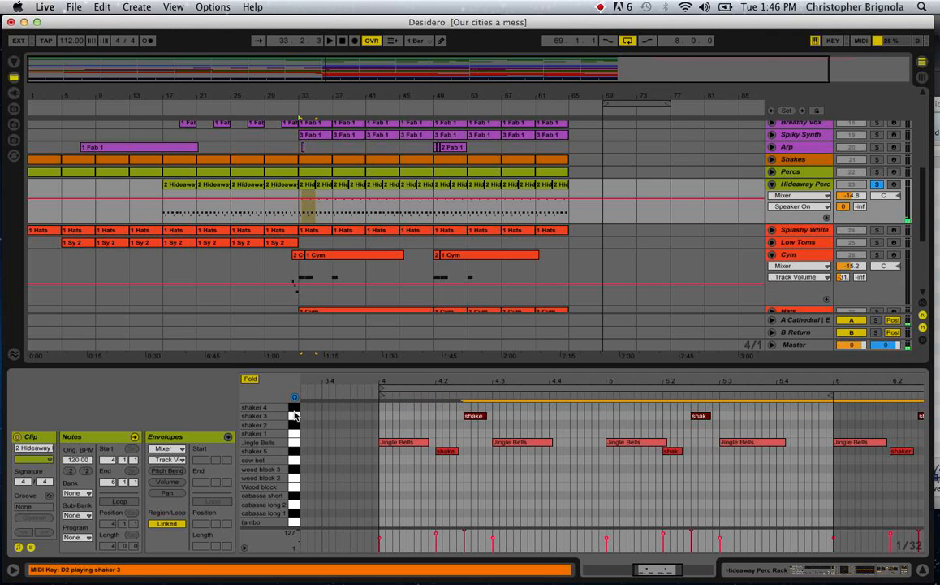
drag(414, 381, 527, 344)
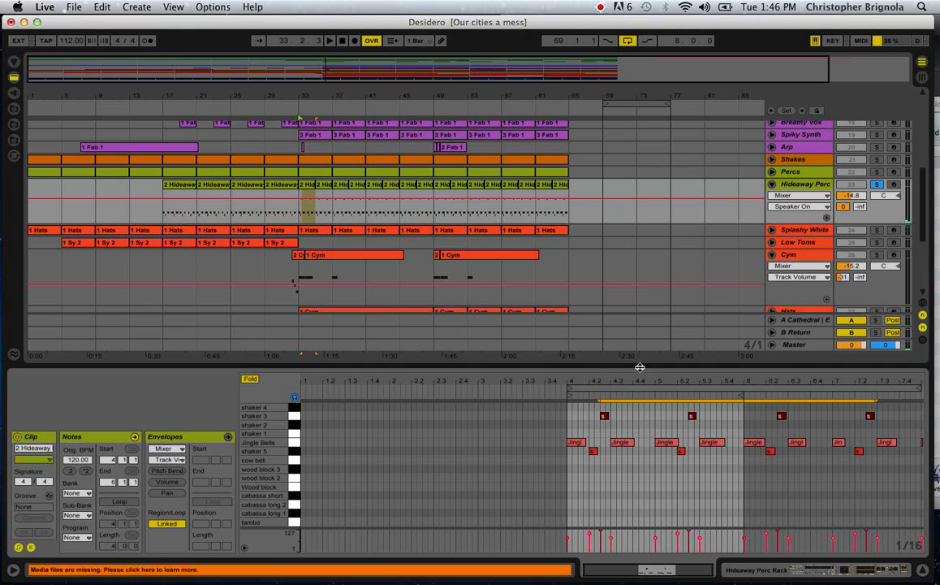
- Show the Hideaway Perc track's devices and examine the chain from the Drum Rack through to the Church reverb and PingPong delay
click(811, 187)
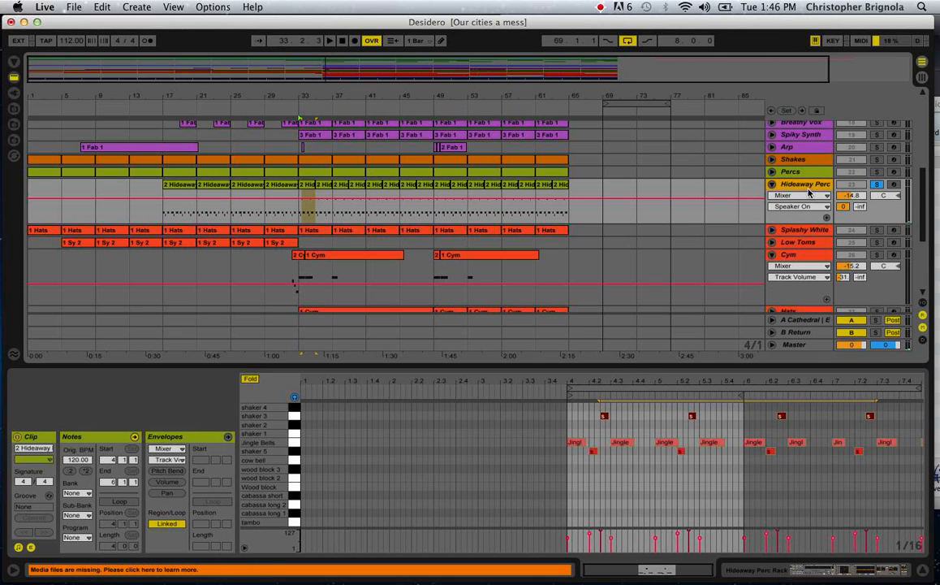
click(309, 188)
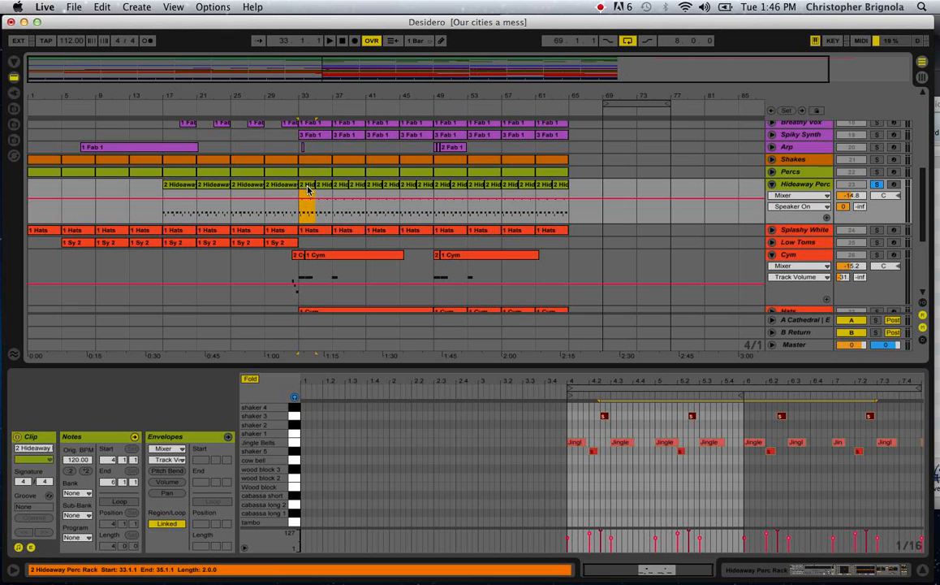
click(798, 185)
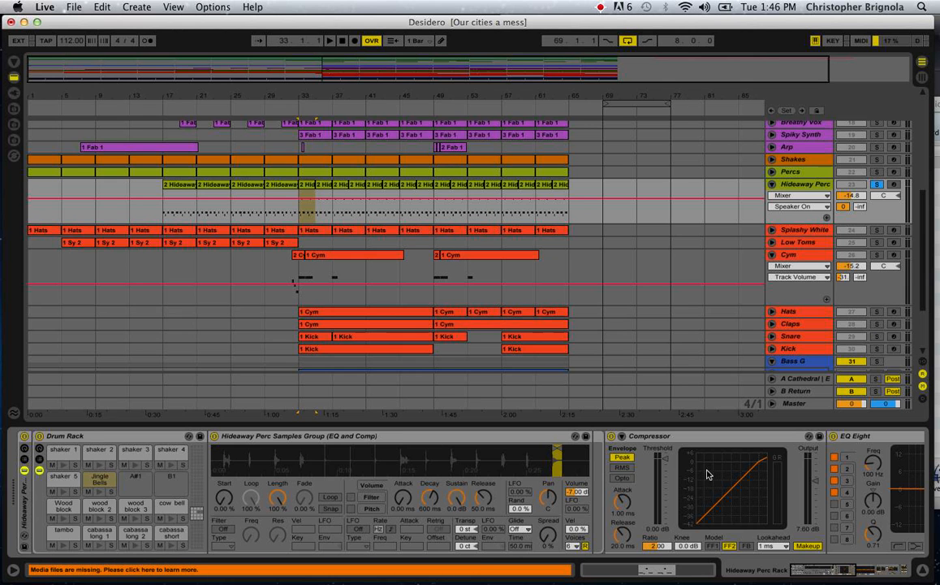
scroll(500, 489, right, 10)
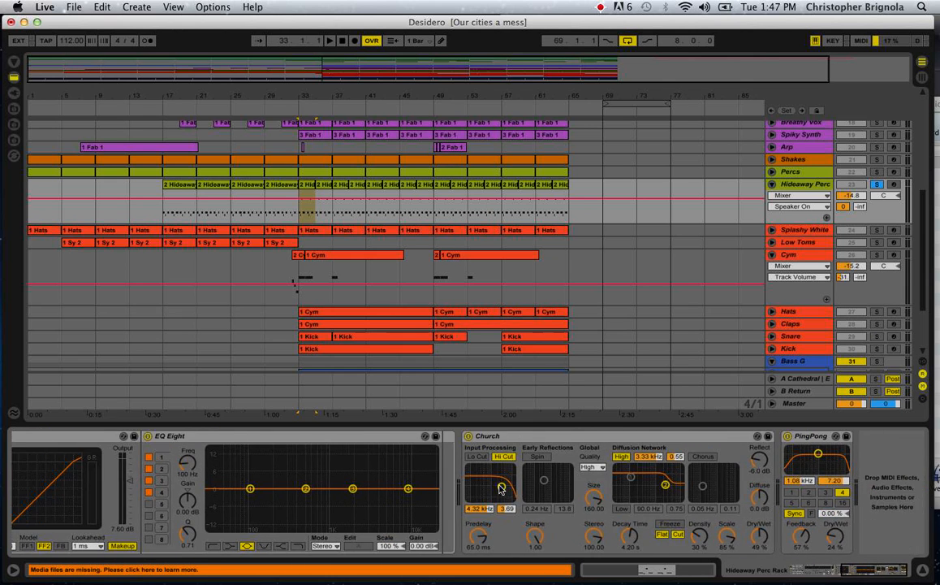
scroll(501, 488, left, 10)
scroll(500, 488, left, 2)
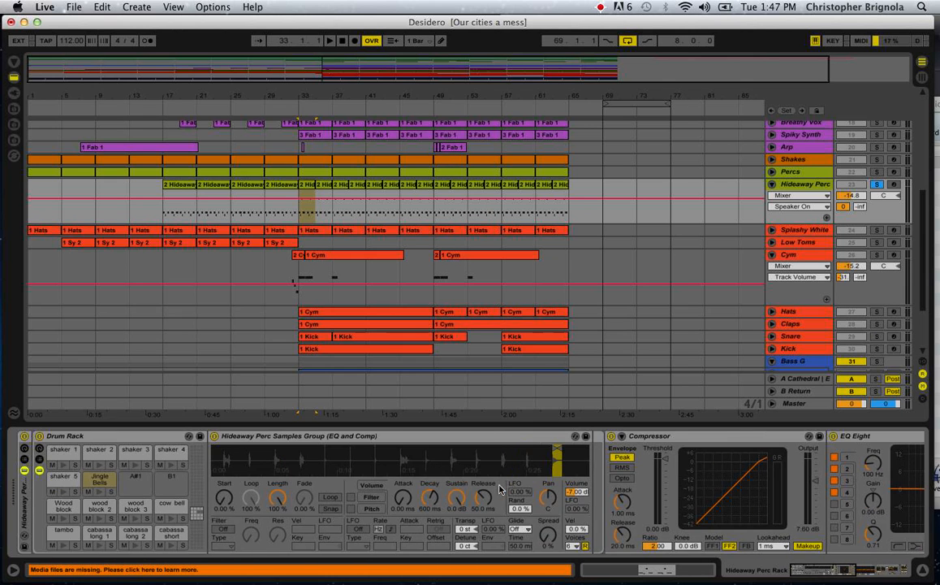
- Select the Jingle Bells pad in the Drum Rack, and hide and reshow the rack's sampler device
click(161, 441)
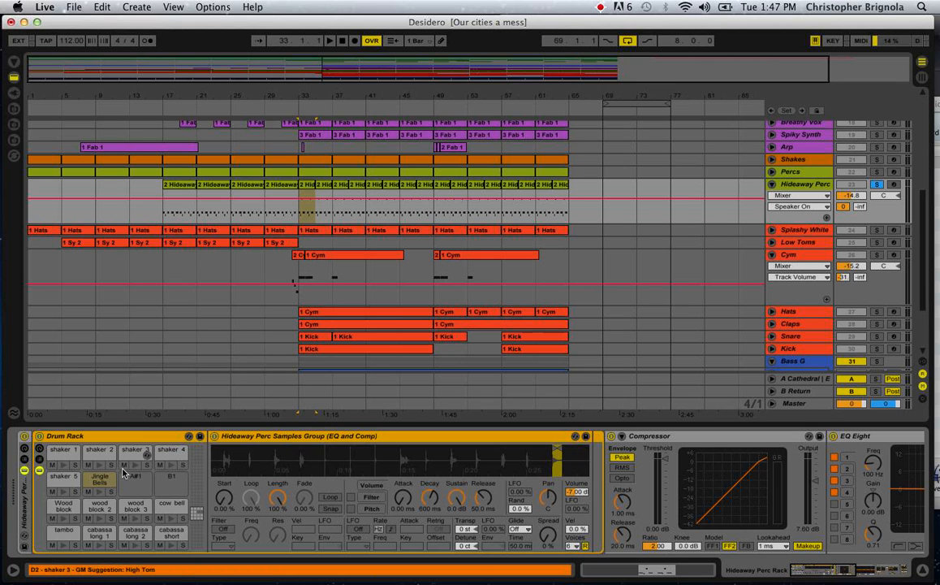
click(96, 485)
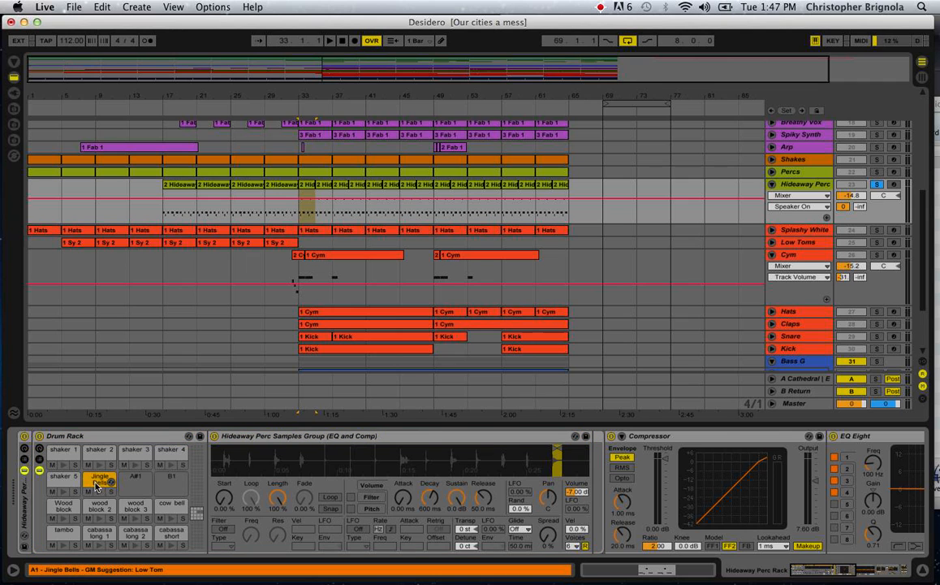
double_click(96, 485)
double_click(96, 485)
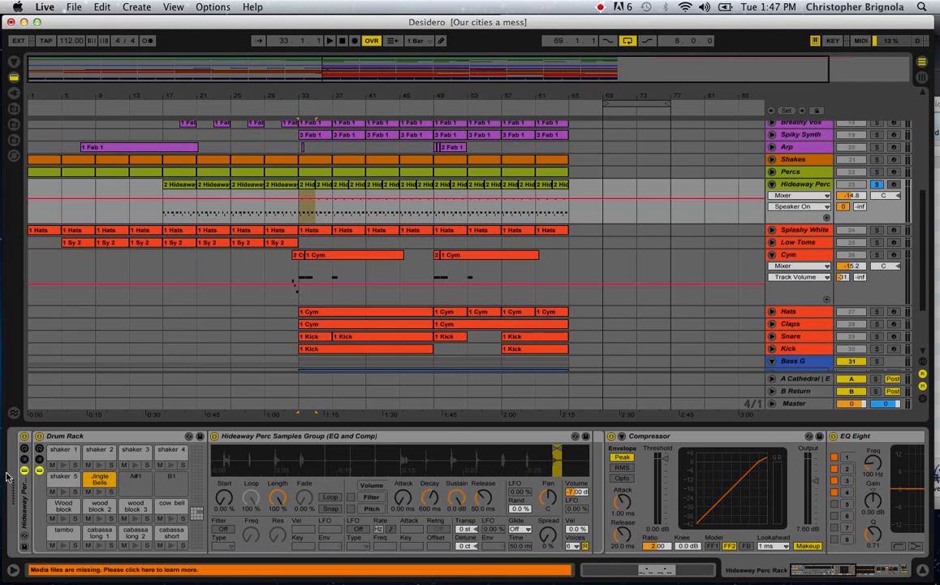
click(39, 472)
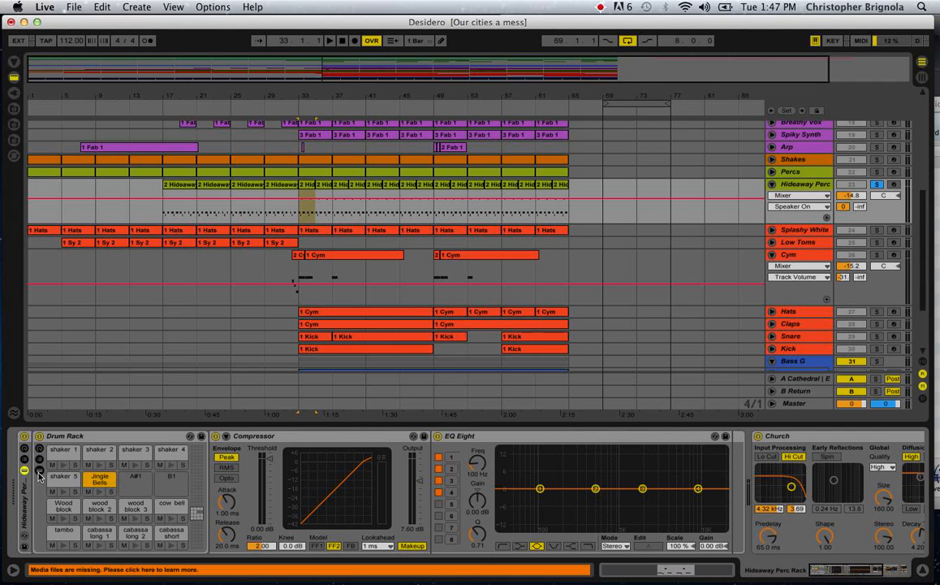
click(40, 472)
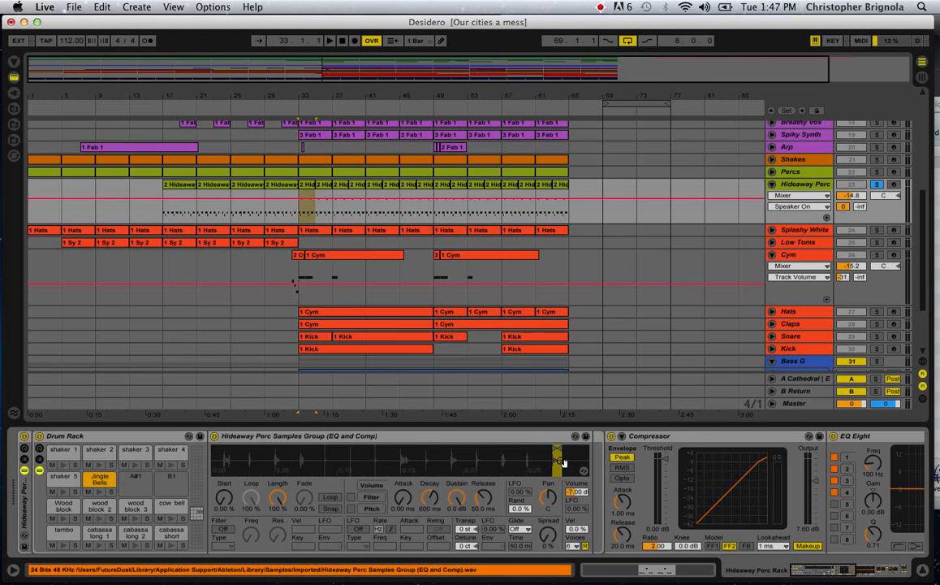
- Zoom in on the Jingle Bells slice in the sample waveform and select the sampler's Transpose parameter
mouse_move(561, 460)
mouse_down()
mouse_move(536, 459)
mouse_move(560, 460)
mouse_move(560, 450)
mouse_move(515, 458)
mouse_up()
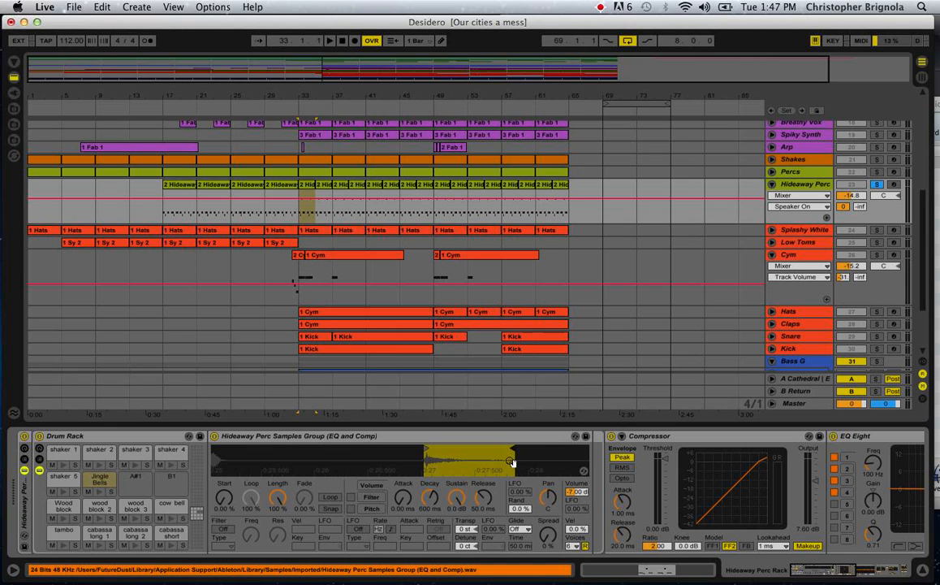
drag(496, 461, 496, 487)
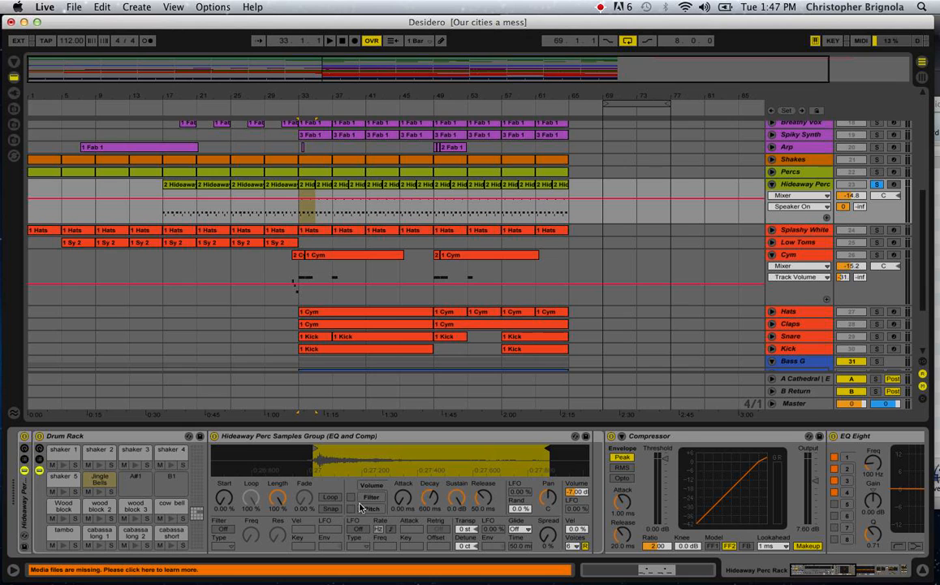
click(468, 529)
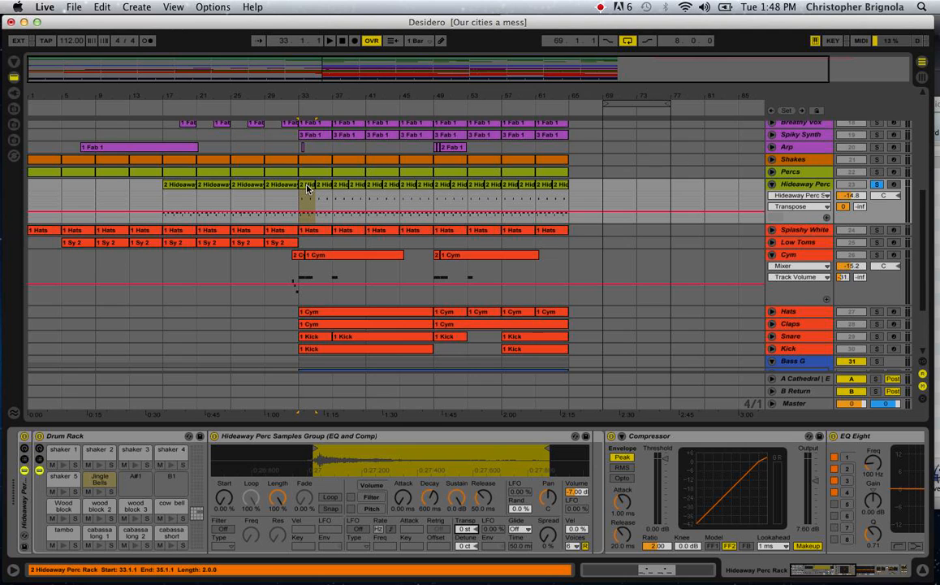
- Play the Hideaway Perc clip briefly from 33.1.1 and compare the sample slices and transpose settings of the shaker 5 and shaker 3 pads
key(space)
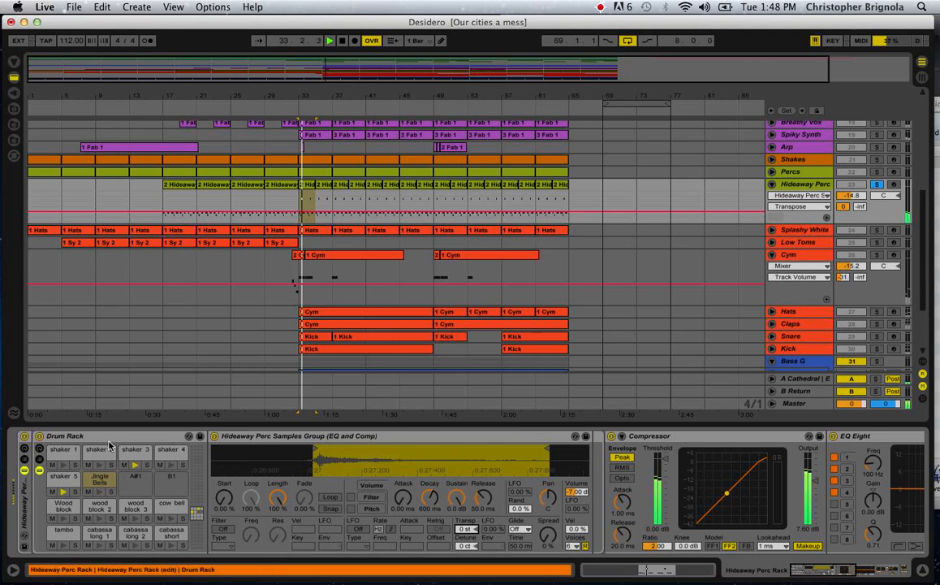
click(65, 480)
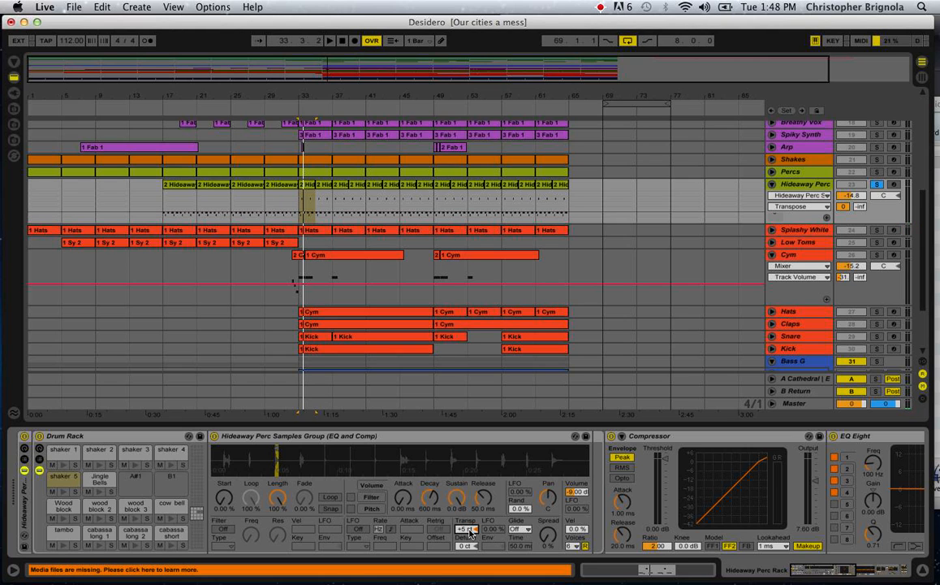
click(308, 278)
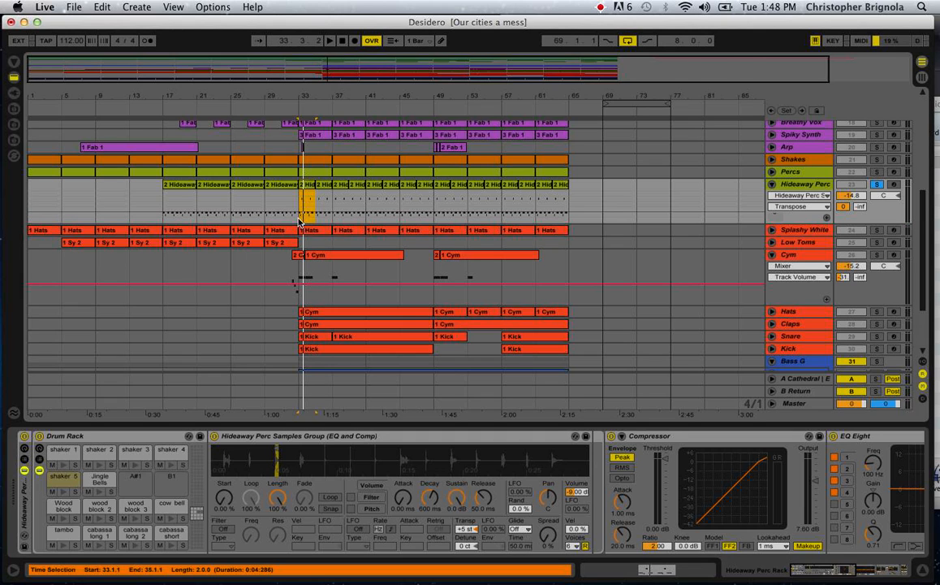
key(space)
key(space)
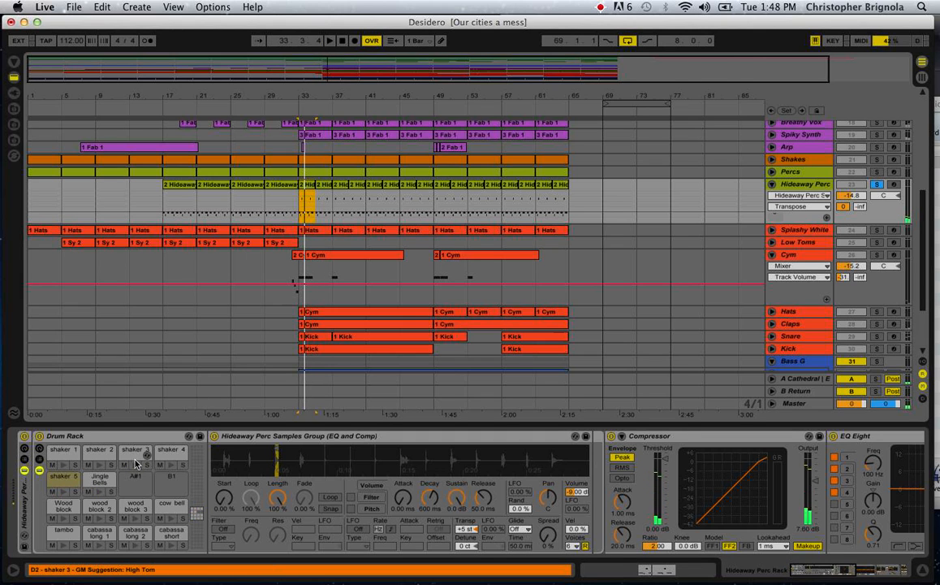
click(135, 451)
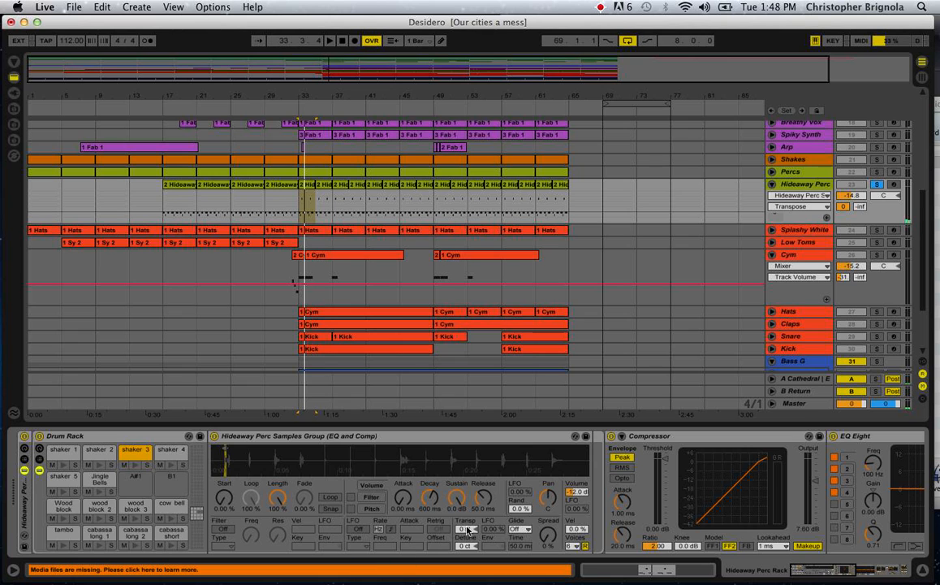
click(63, 477)
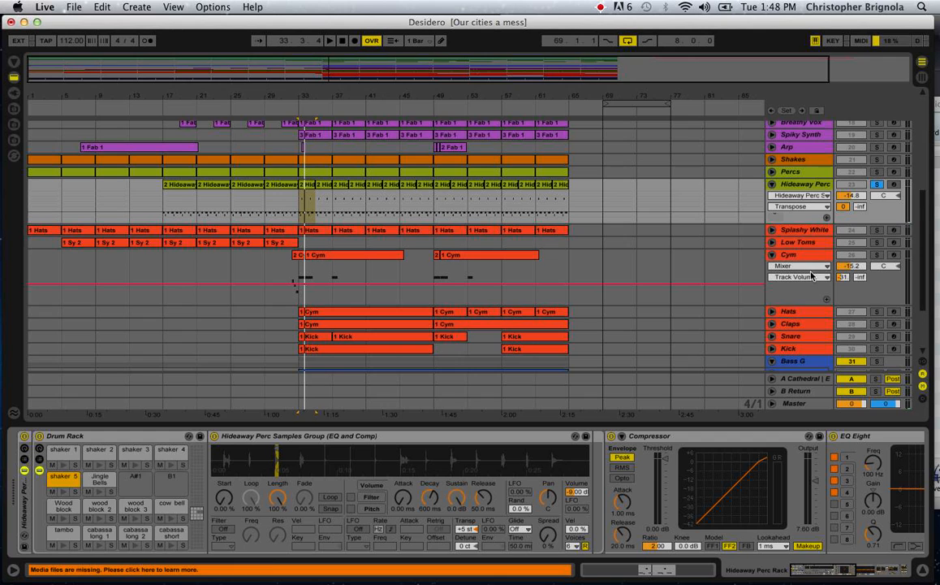
- Solo Kick alongside Hideaway Perc, play from 33.1.1, and unfold Kick to view its Beat Repeat Variation automation before folding it again
scroll(654, 325, down, 3)
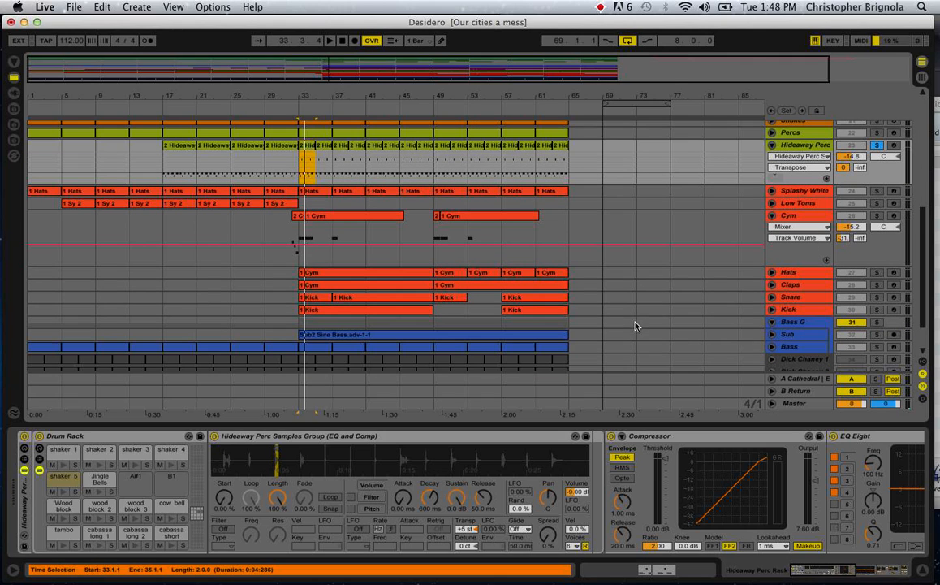
click(877, 310)
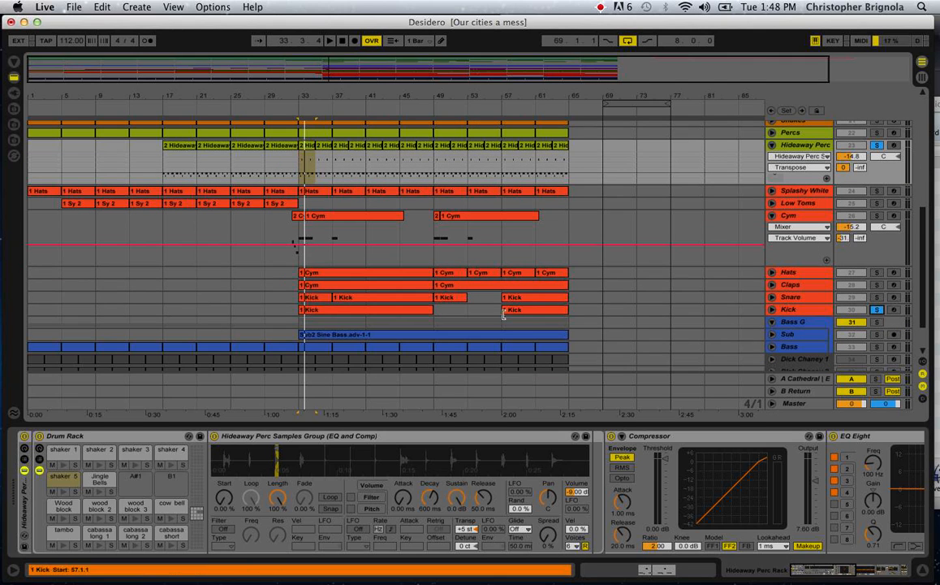
click(294, 260)
key(space)
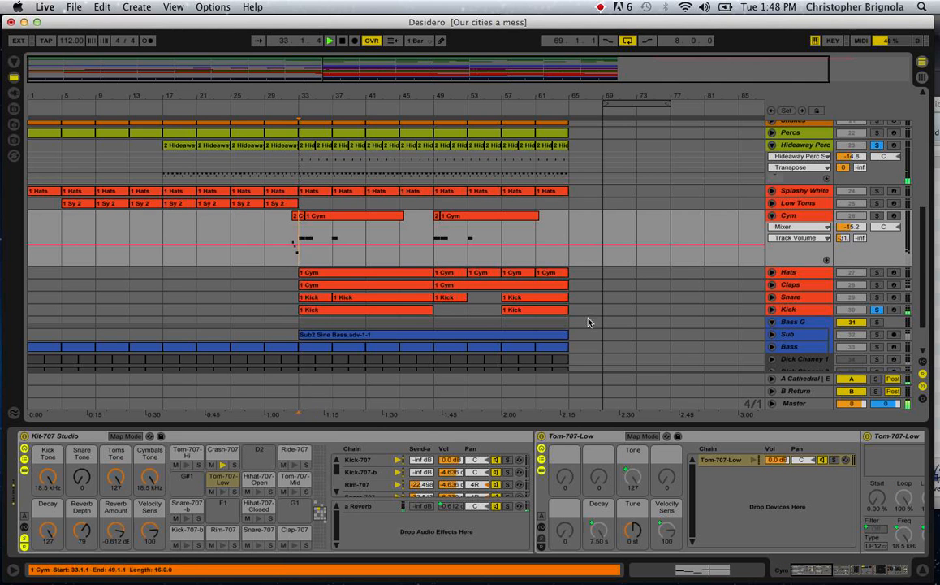
click(773, 311)
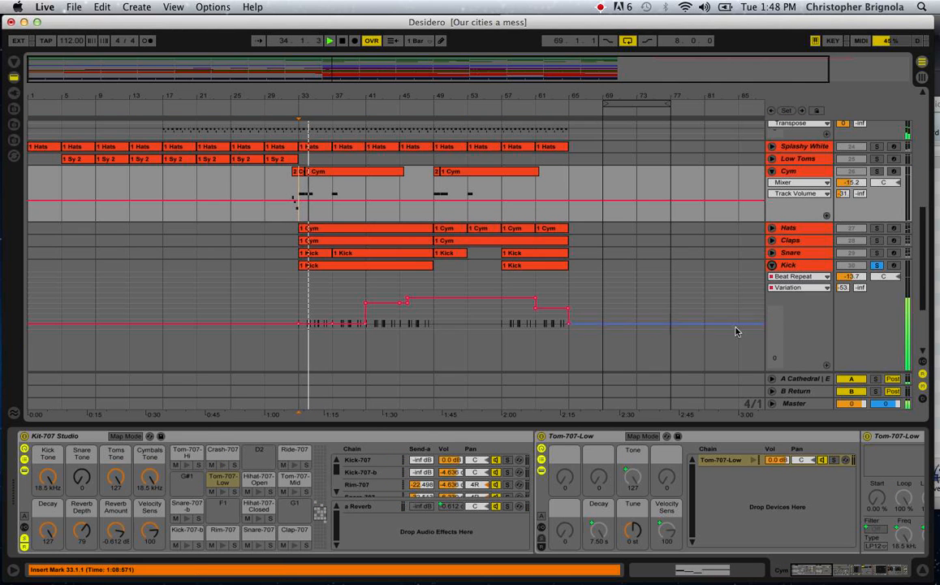
click(773, 266)
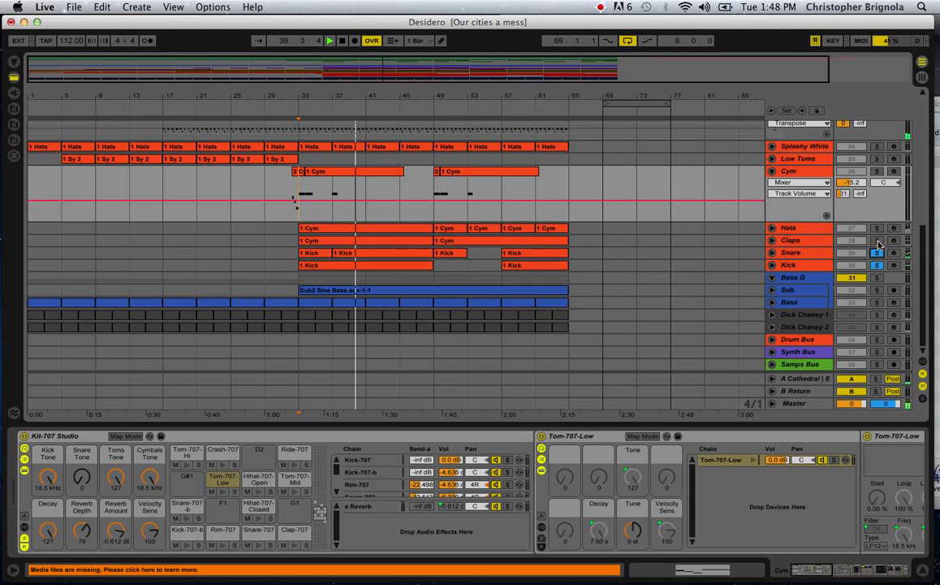
- Listen with Snare, Splashy White and Hats added to the soloed tracks, and stop playback and clear all solos
click(878, 149)
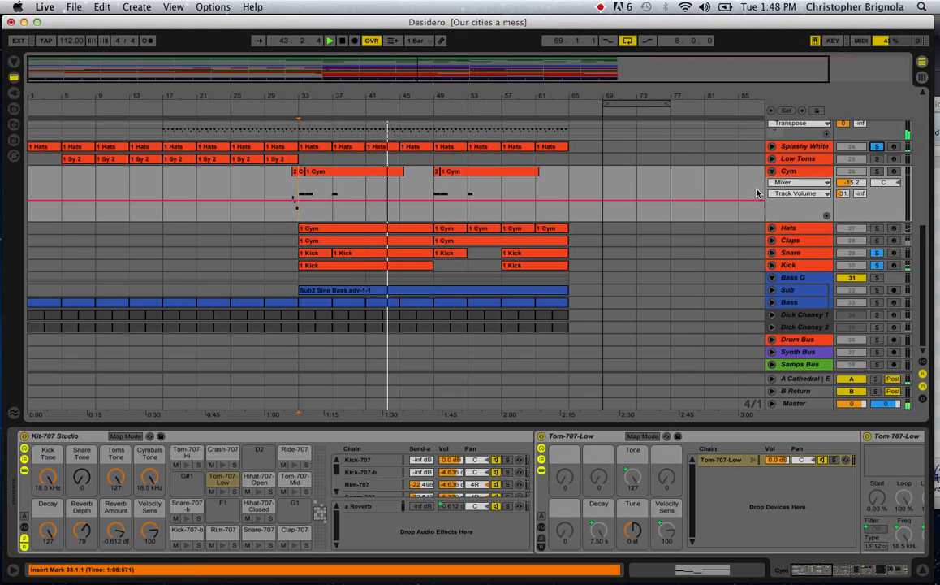
scroll(812, 243, up, 3)
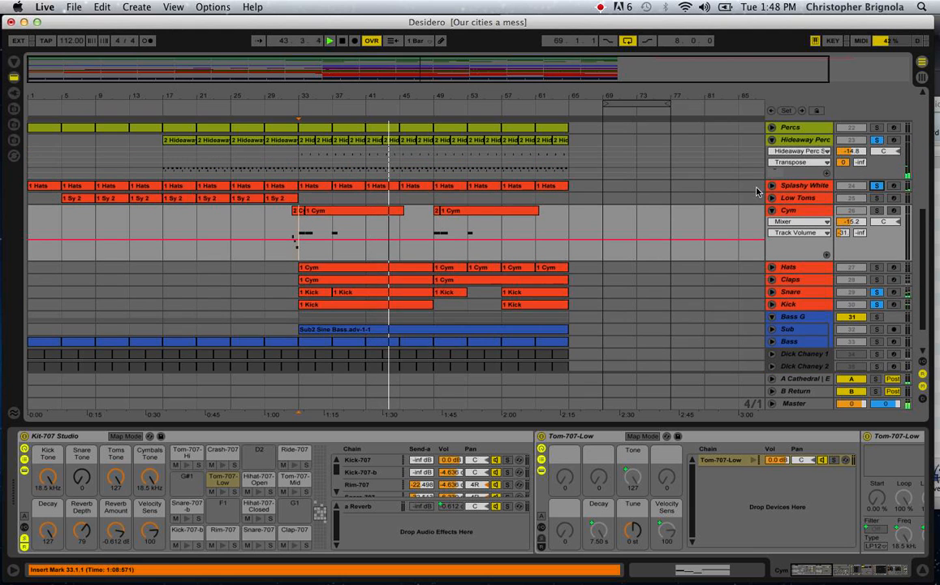
click(878, 267)
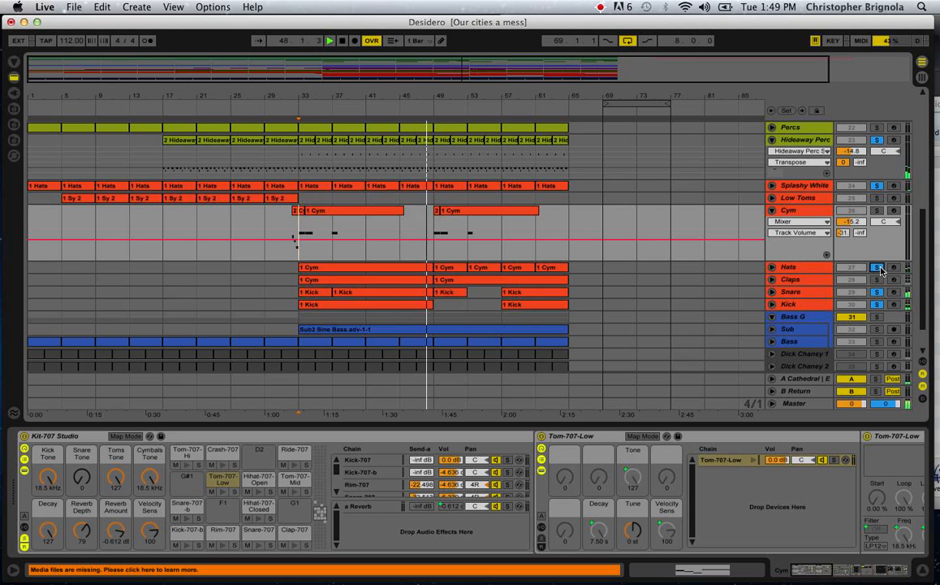
key(space)
click(880, 269)
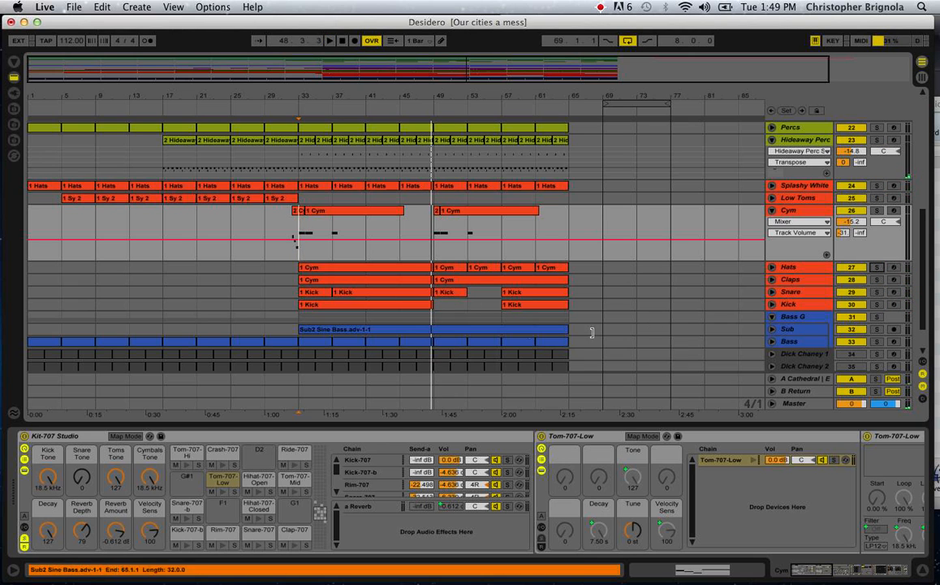
- Show the Kick track's devices and examine the chain through to Beat Repeat
click(790, 304)
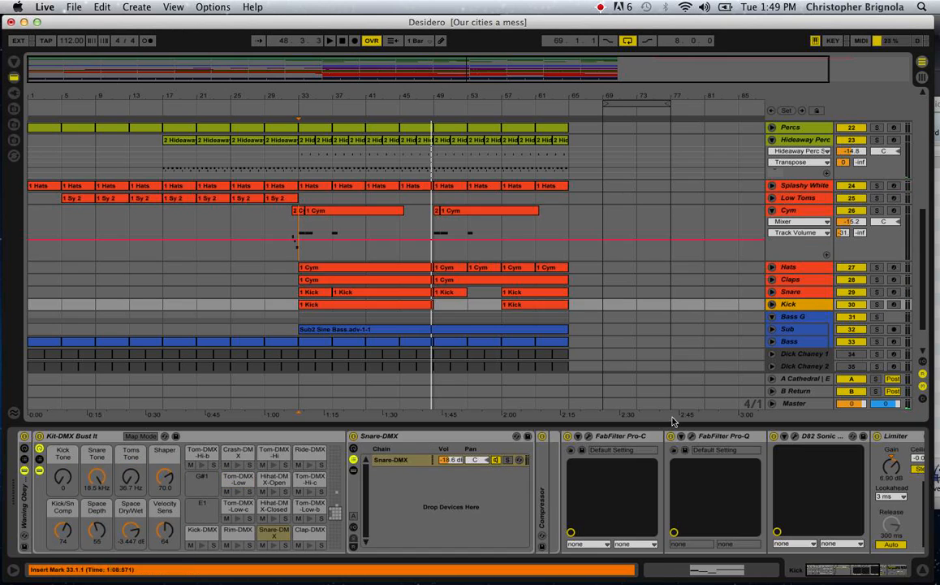
scroll(483, 445, right, 5)
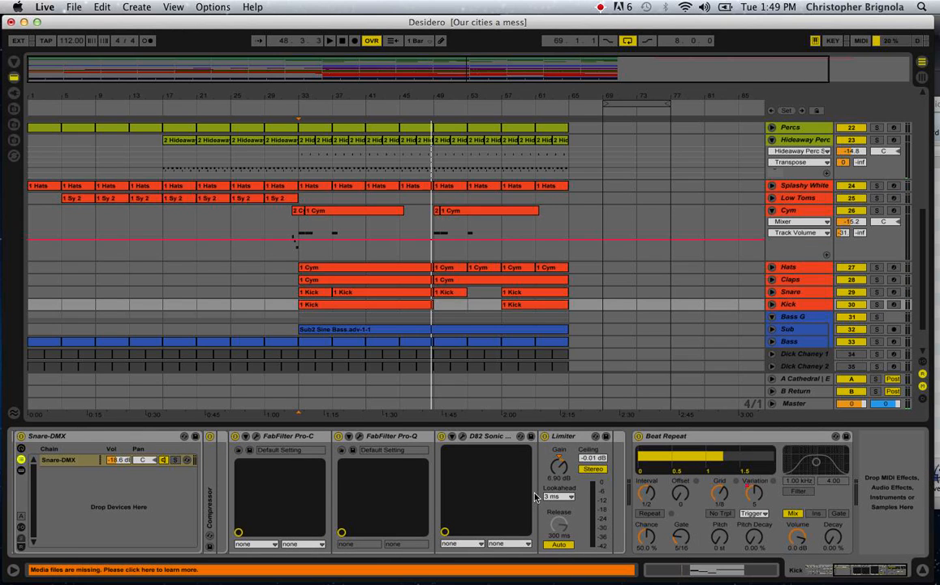
- Bypass the Kick track's Beat Repeat and switch it back on
click(639, 436)
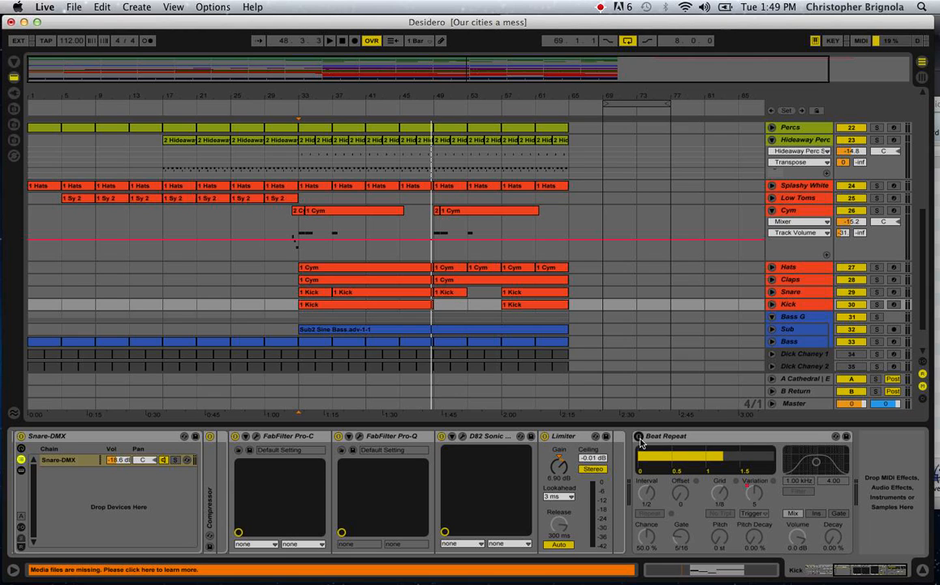
click(639, 437)
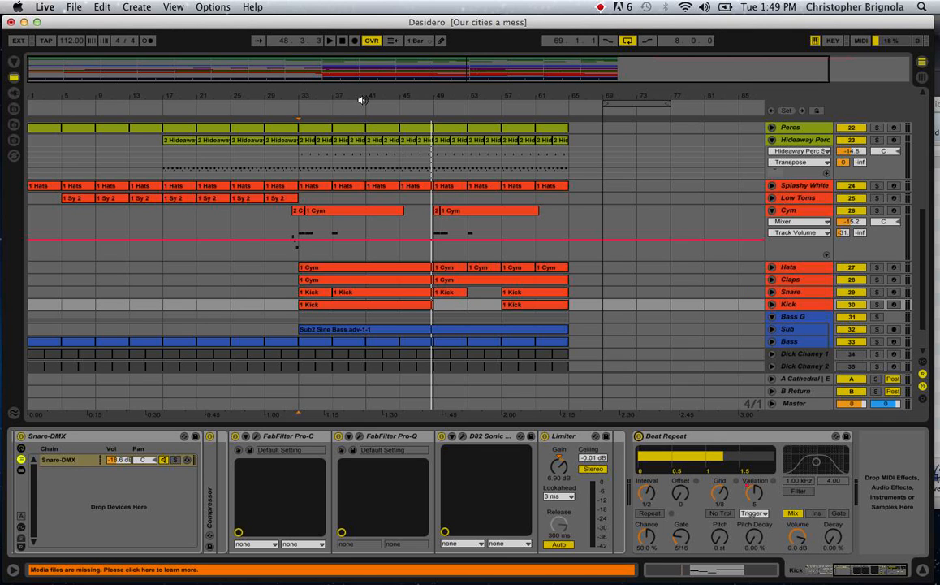
- Look over the whole arrangement, from the sample and synth tracks down to the drum, bass and bus tracks
click(363, 100)
key(space)
drag(362, 98, 362, 89)
scroll(328, 209, up, 5)
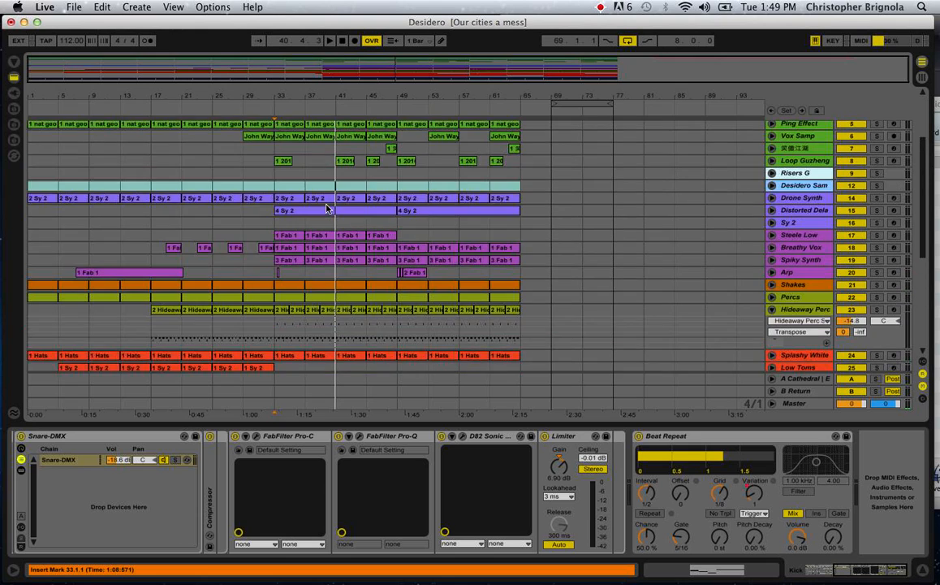
scroll(328, 208, up, 4)
scroll(328, 208, down, 8)
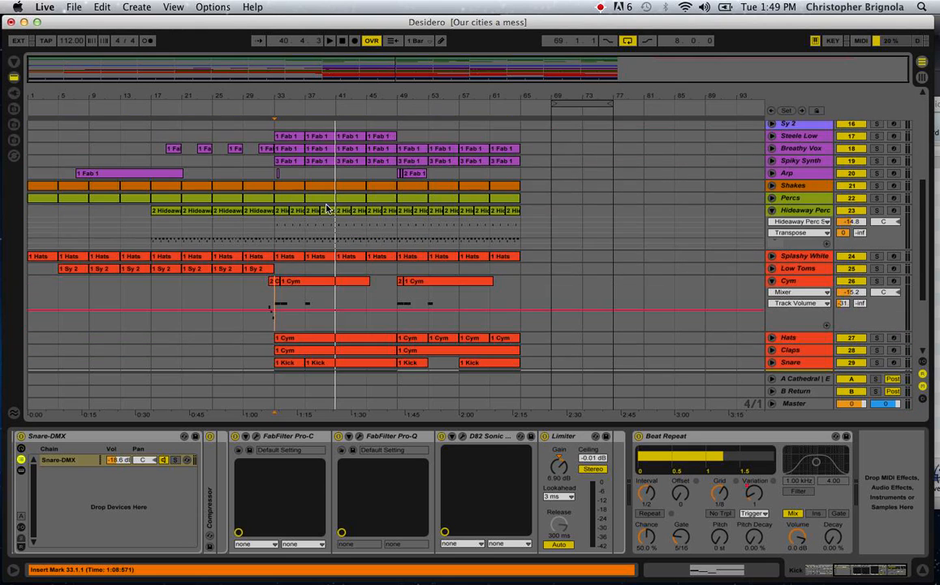
scroll(328, 209, down, 5)
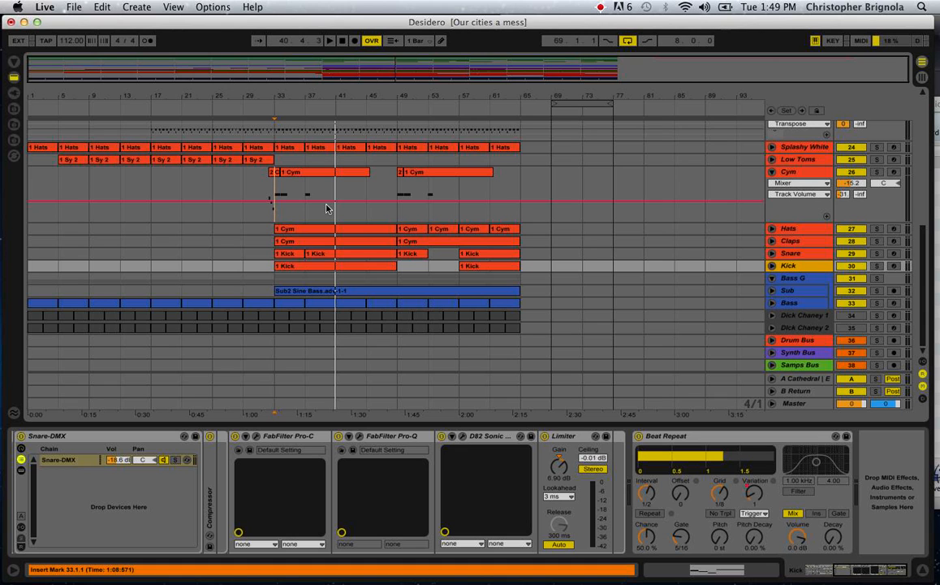
scroll(455, 166, up, 4)
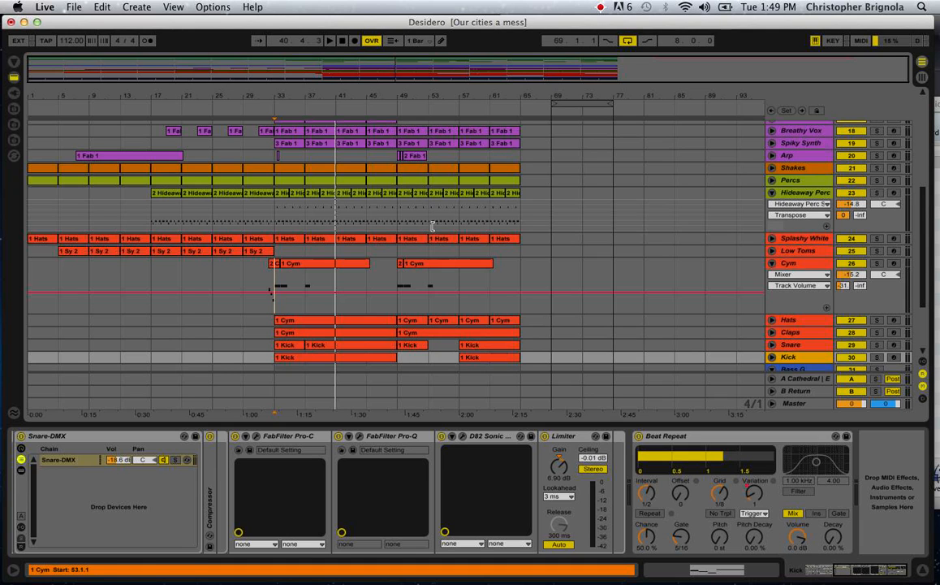
- Select the entire arrangement and set the loop to 64 bars, running from 1.1.1 to bar 65 where the song clips end
key(super+a)
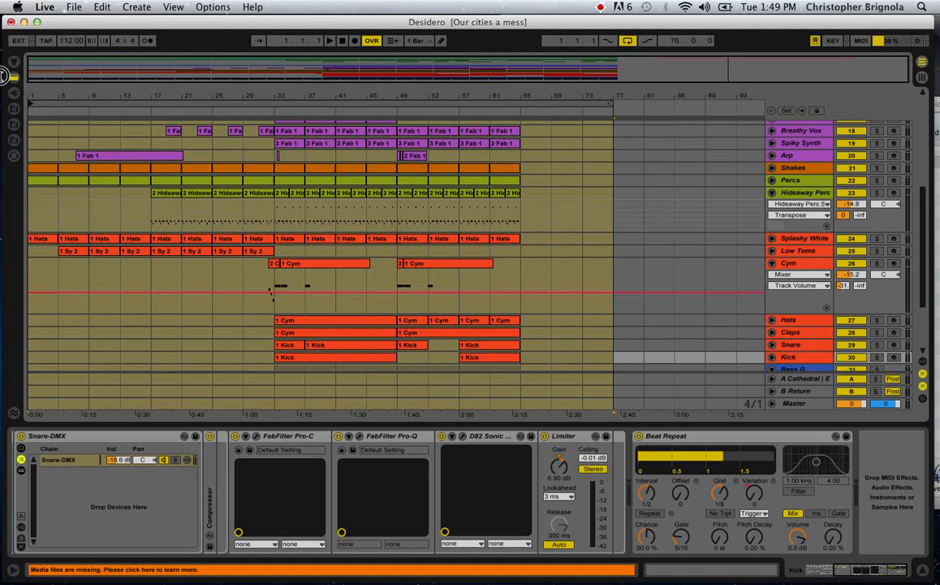
scroll(502, 191, up, 5)
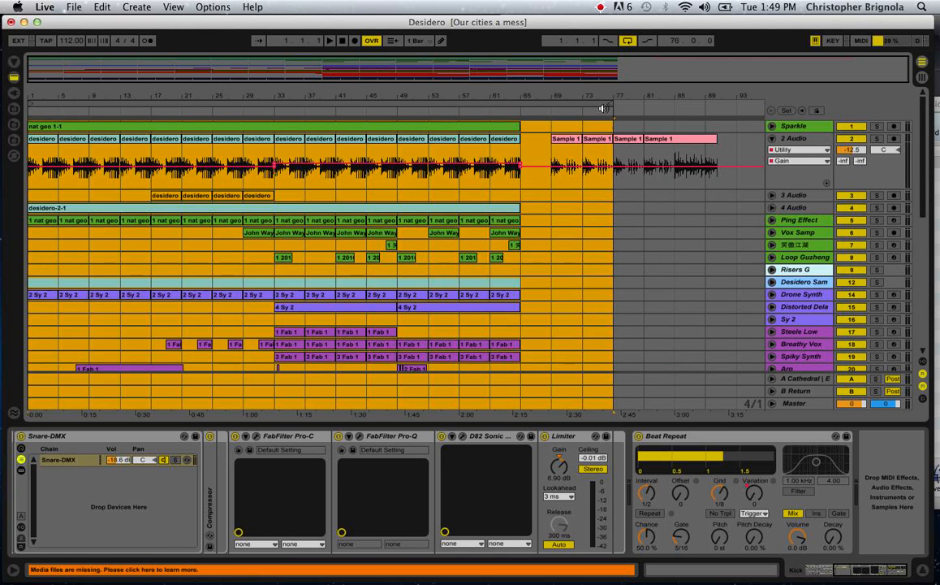
drag(609, 103, 524, 114)
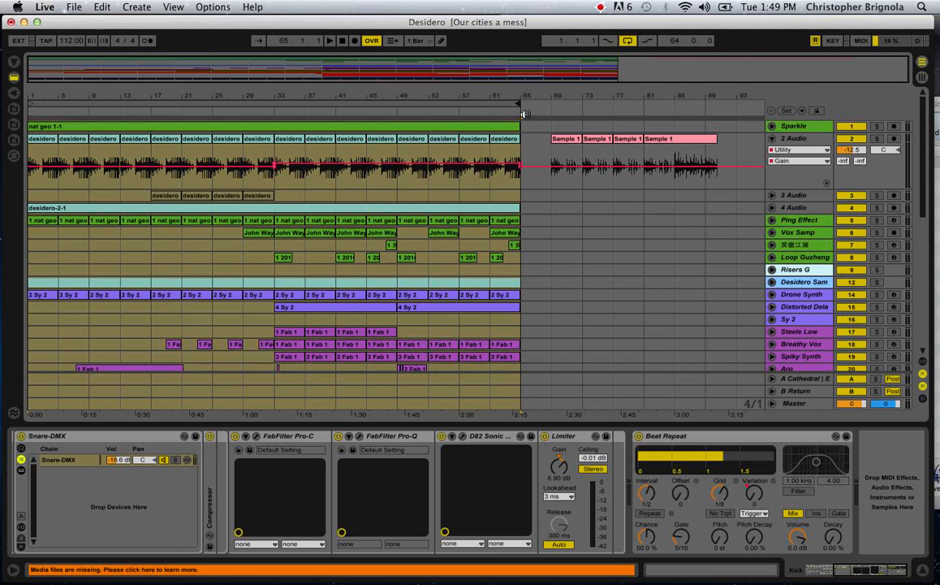
click(600, 8)
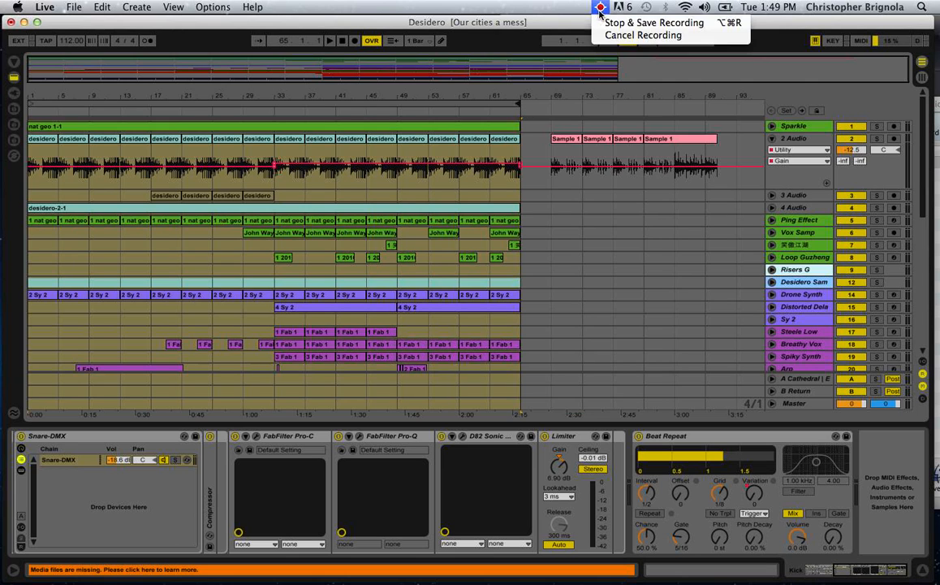